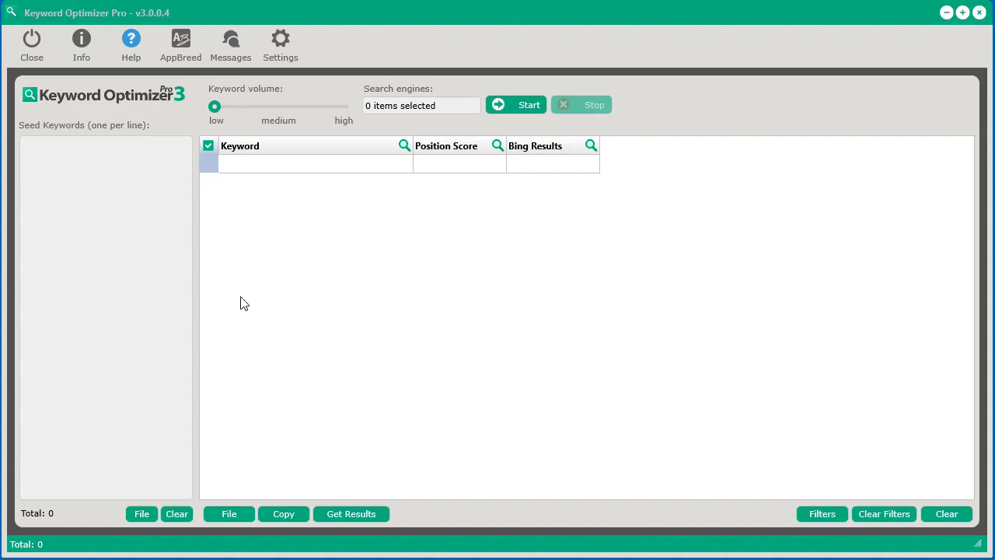
Enter "dog training" as the seed keyword and open the search engine choices.
{"action": "left_click", "coordinate": [122, 216]}
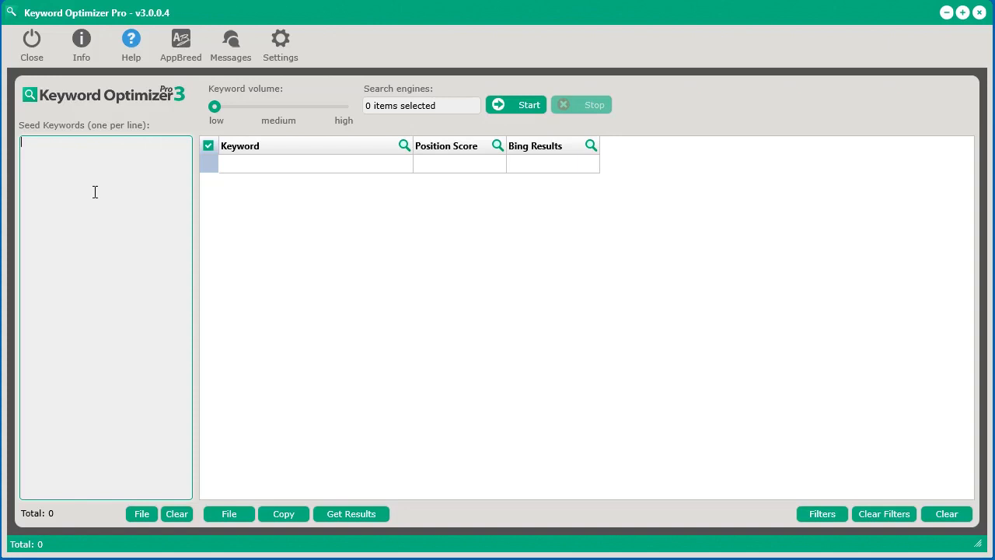
{"action": "type", "text": "dog training"}
{"action": "left_click", "coordinate": [437, 107]}
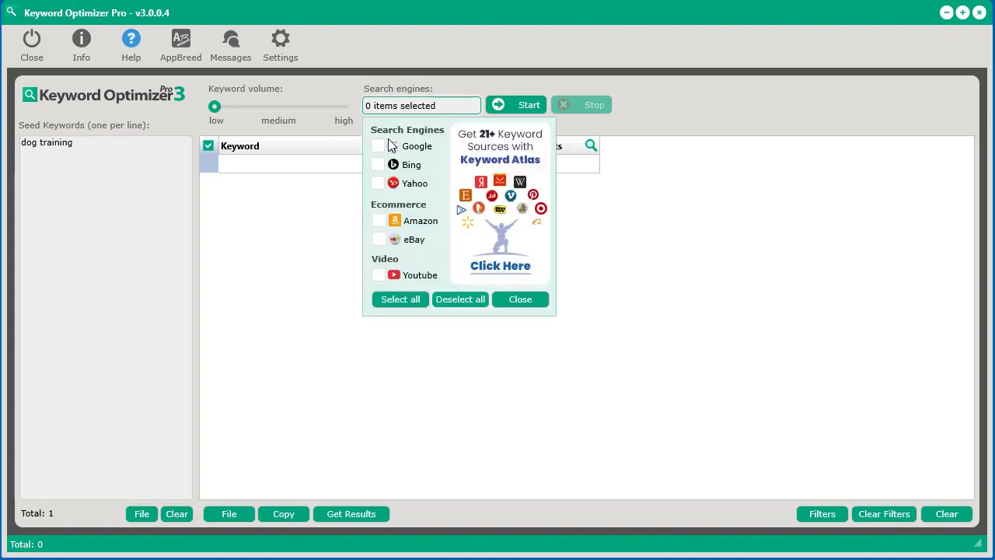
Enable Google, Bing, Yahoo, Amazon, eBay and Youtube one by one, and deselect all of them again.
{"action": "left_click", "coordinate": [378, 147]}
{"action": "left_click", "coordinate": [378, 165]}
{"action": "left_click", "coordinate": [378, 184]}
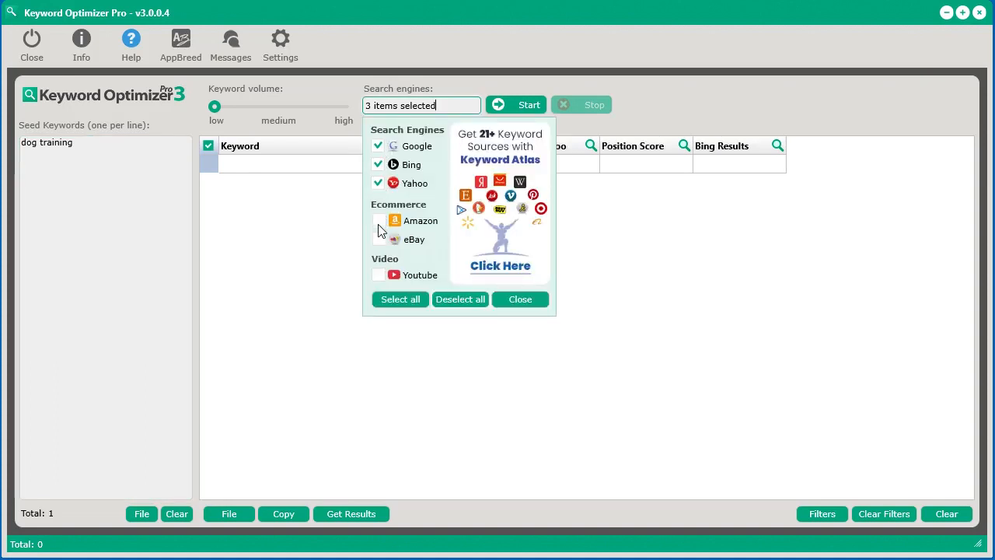
{"action": "left_click", "coordinate": [379, 222]}
{"action": "left_click", "coordinate": [379, 240]}
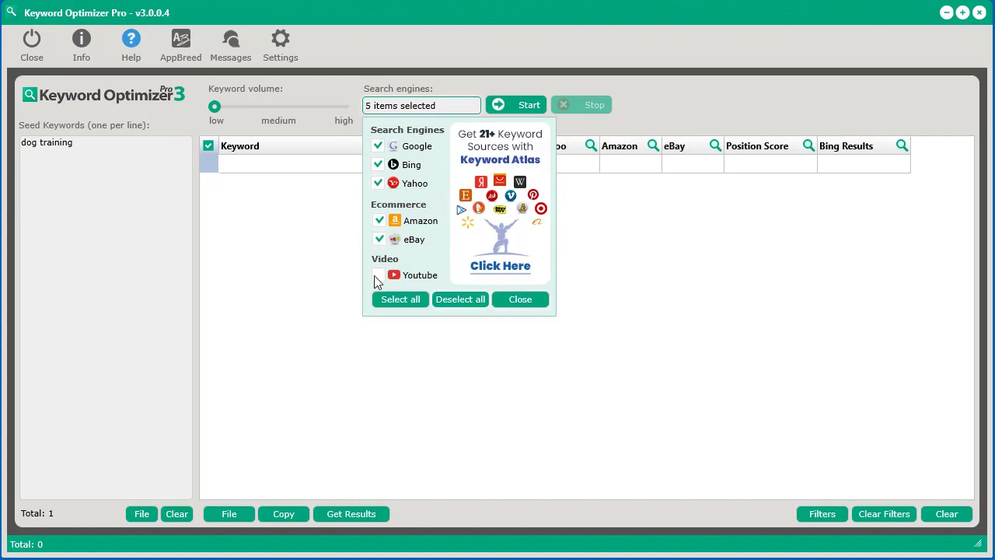
{"action": "left_click", "coordinate": [377, 277]}
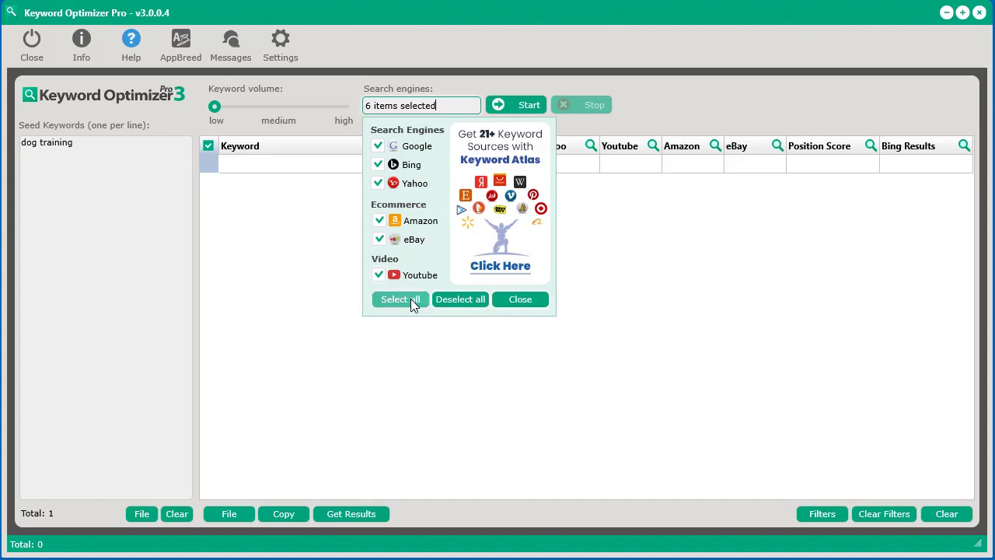
{"action": "left_click", "coordinate": [471, 307]}
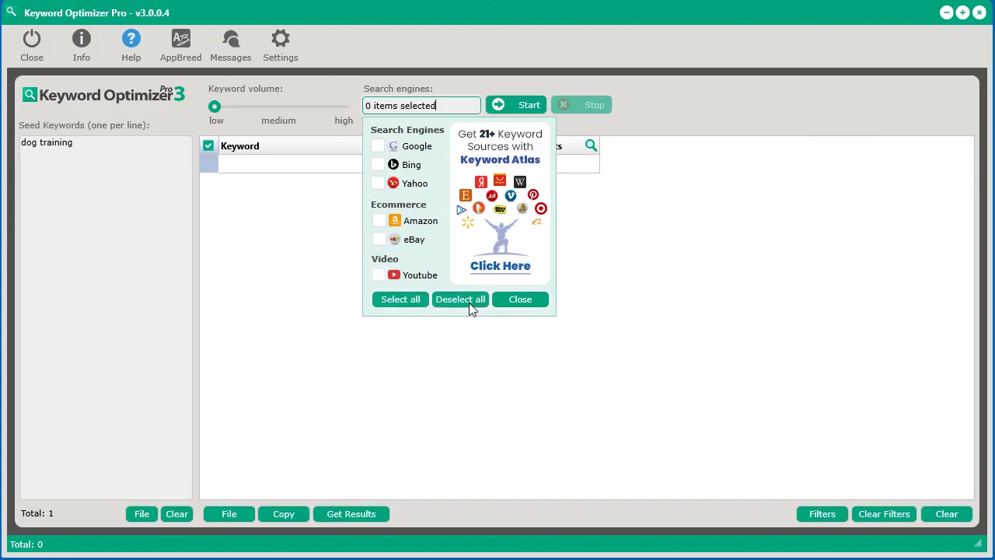
Select all search engines at once and start the keyword search for the seed keyword.
{"action": "left_click", "coordinate": [385, 301]}
{"action": "left_click", "coordinate": [516, 302]}
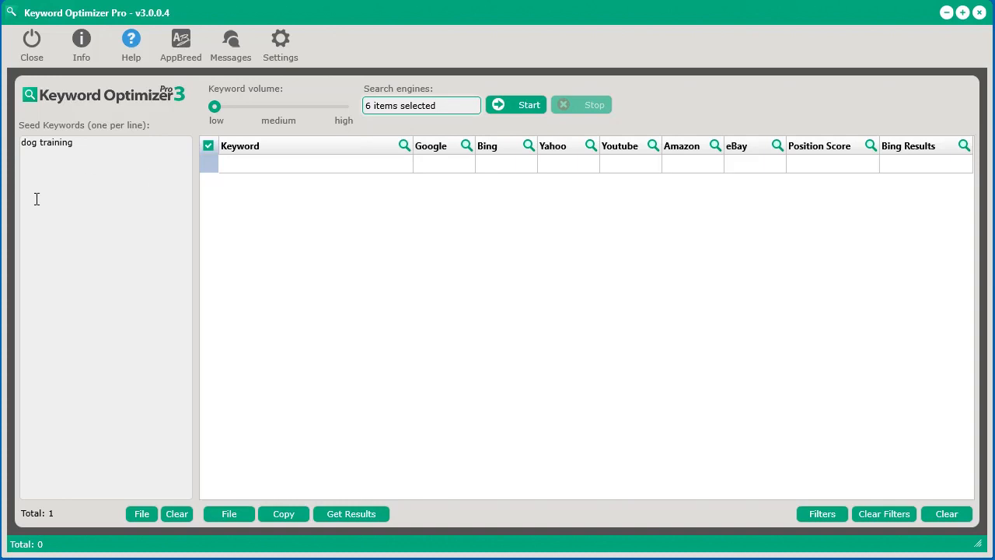
{"action": "left_click", "coordinate": [521, 107]}
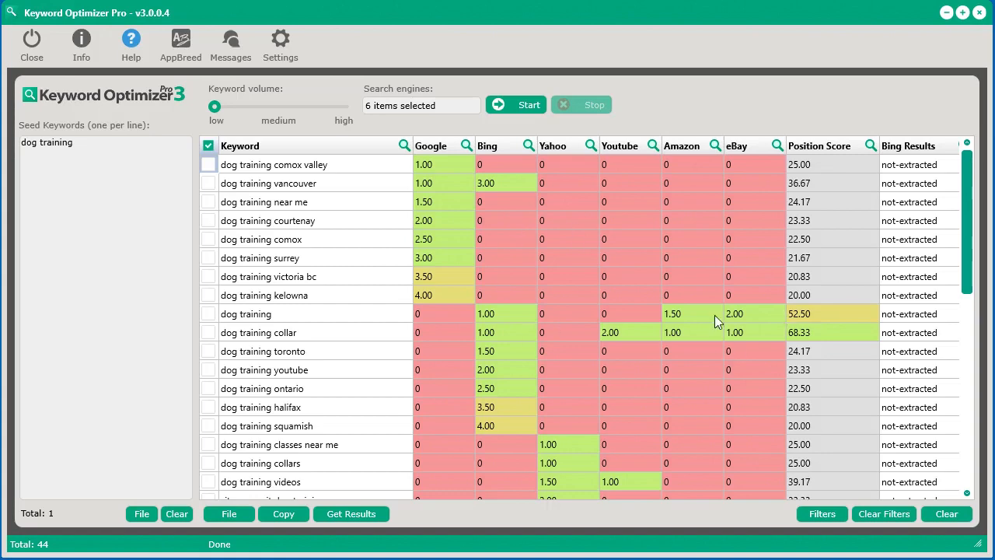
Copy the seed keyword and paste it into the Google search box in the browser to view its suggestions.
{"action": "left_click_drag", "start_coordinate": [87, 144], "coordinate": [21, 144]}
{"action": "key", "text": "ctrl+c"}
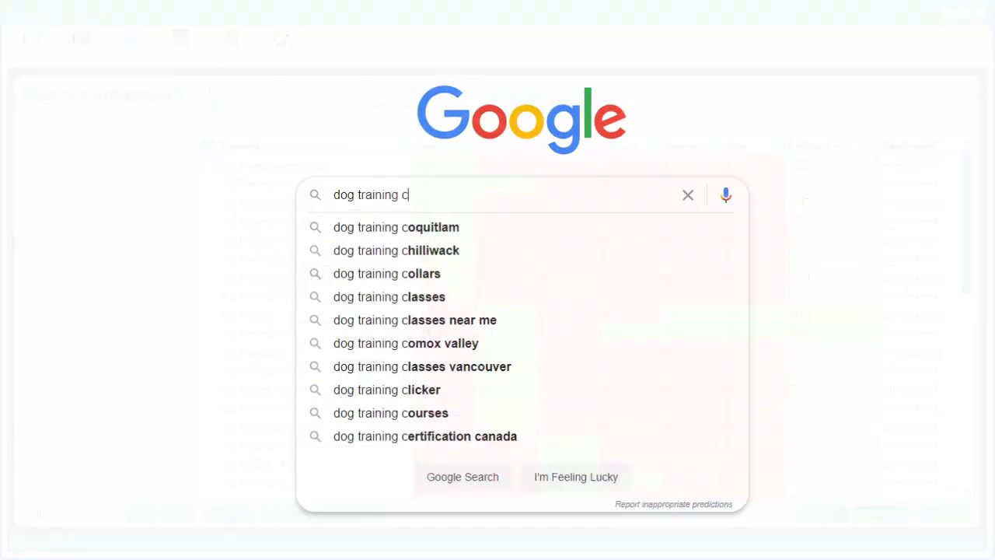
{"action": "left_click_drag", "start_coordinate": [427, 182], "coordinate": [295, 191]}
{"action": "key", "text": "ctrl+v"}
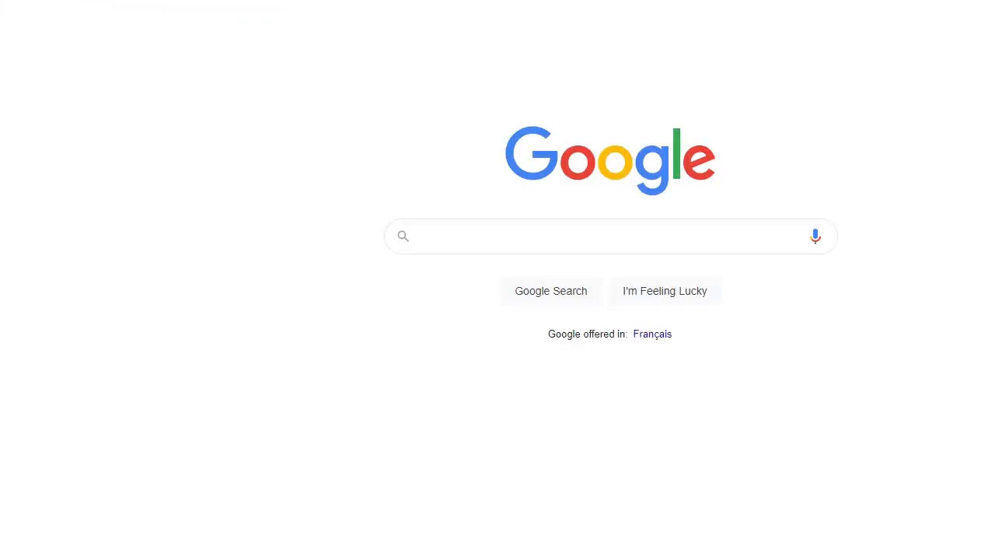
Go to bing.com and enter "dog training" in its search box to view the suggestions.
{"action": "type", "text": "bing.com"}
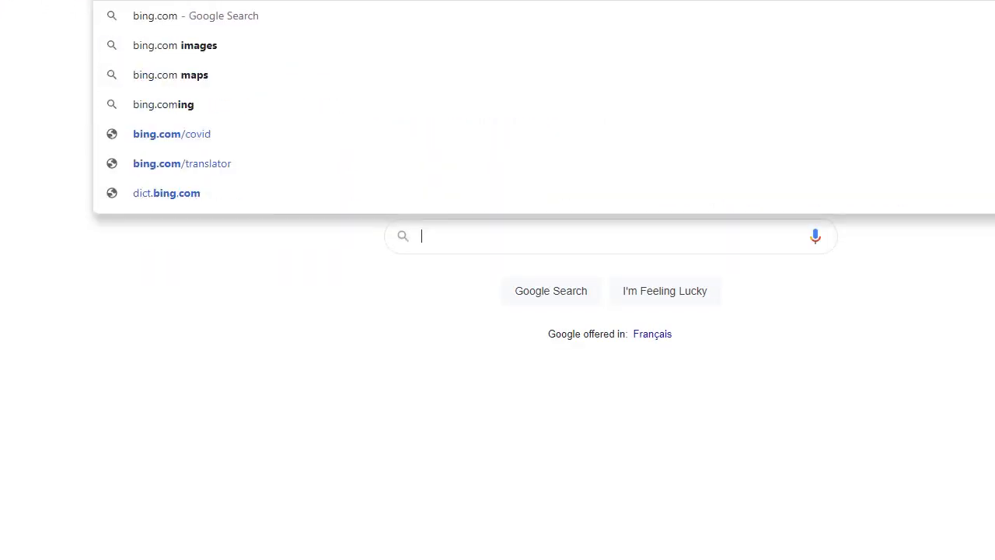
{"action": "key", "text": "Return"}
{"action": "left_click", "coordinate": [397, 170]}
{"action": "type", "text": "dog training"}
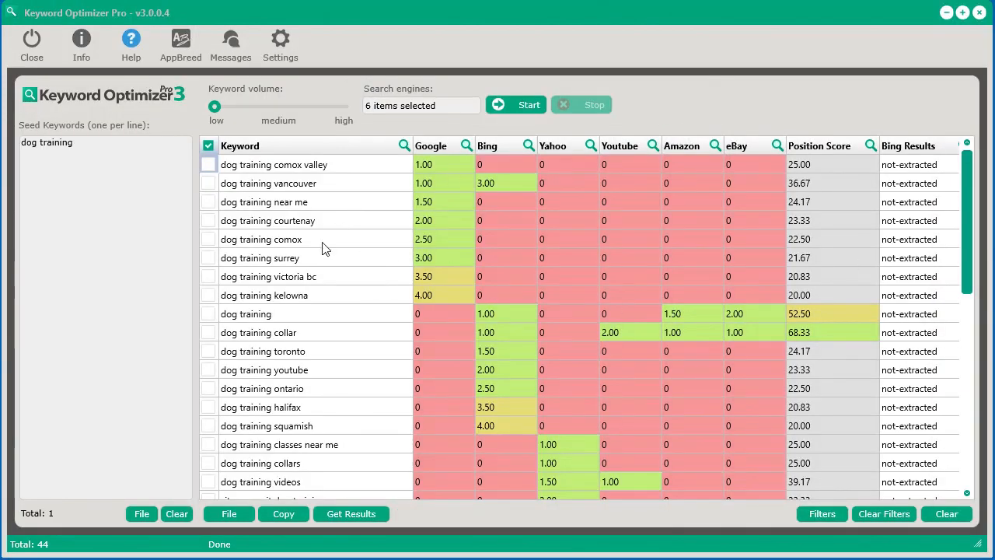
Back in Keyword Optimizer Pro, set the keyword volume to medium.
{"action": "left_click_drag", "start_coordinate": [968, 248], "coordinate": [969, 182]}
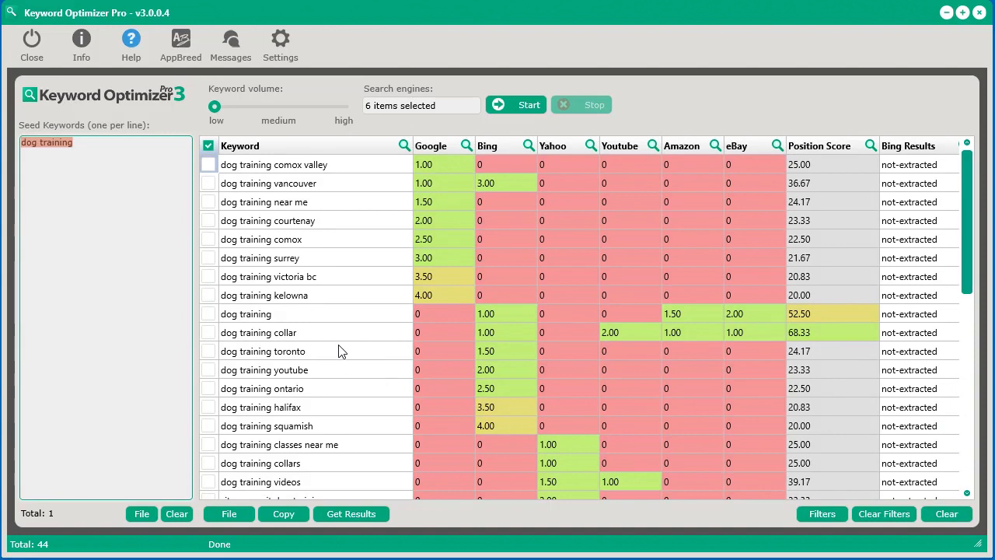
{"action": "left_click", "coordinate": [216, 108]}
{"action": "left_click_drag", "start_coordinate": [216, 108], "coordinate": [282, 107]}
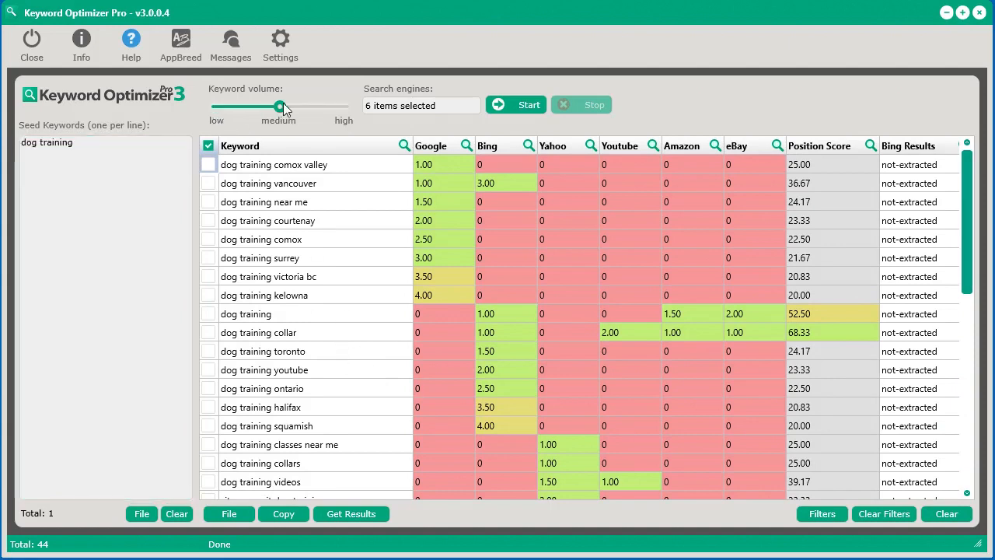
Clear all existing keyword results and start a new keyword search.
{"action": "left_click", "coordinate": [960, 521]}
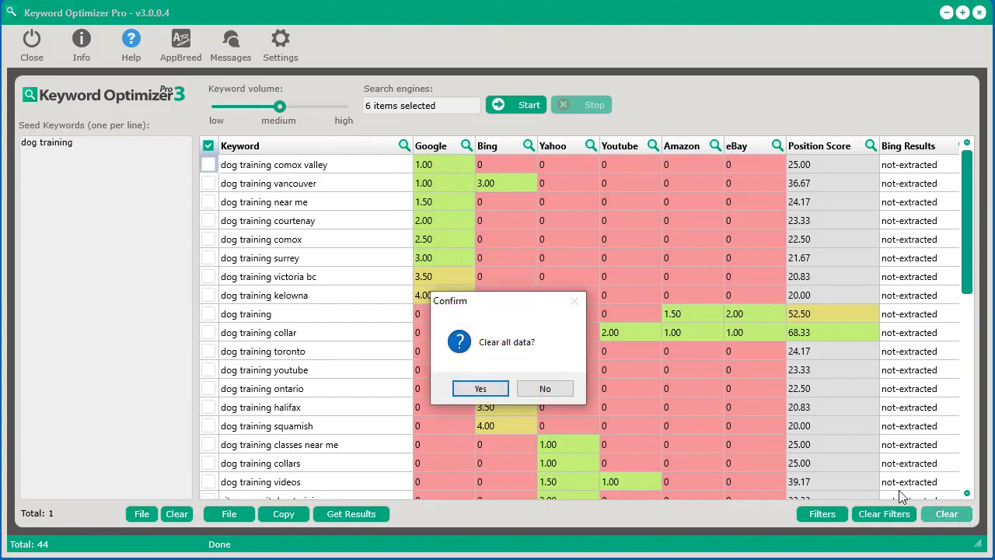
{"action": "left_click", "coordinate": [482, 391]}
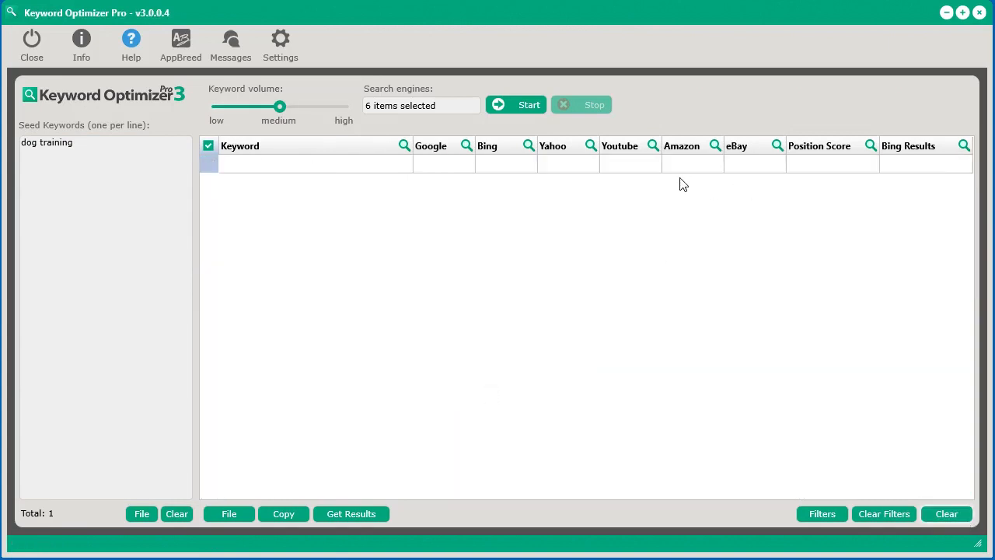
{"action": "left_click", "coordinate": [503, 106]}
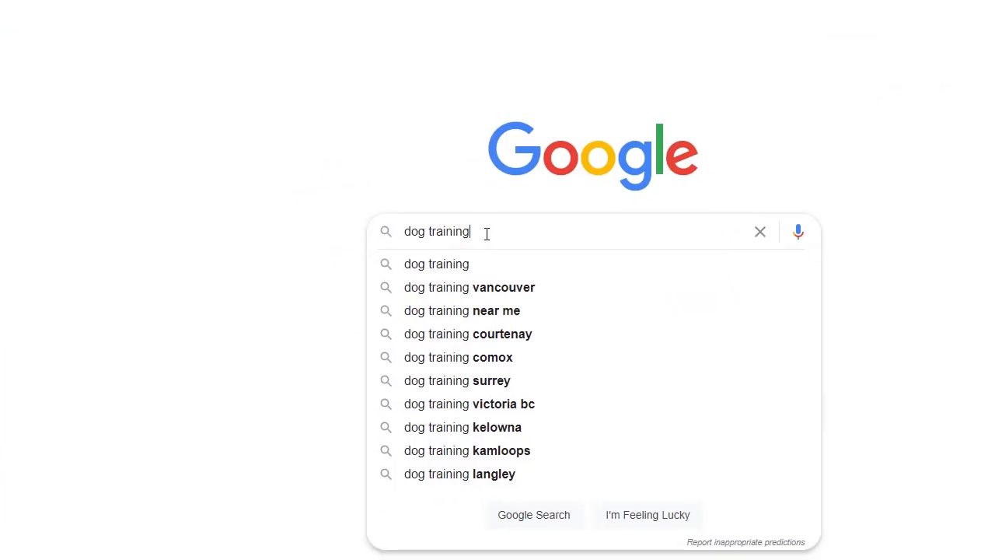
In Google, examine the suggestions for "dog training" followed by the letters a, b, c and d.
{"action": "type", "text": "a"}
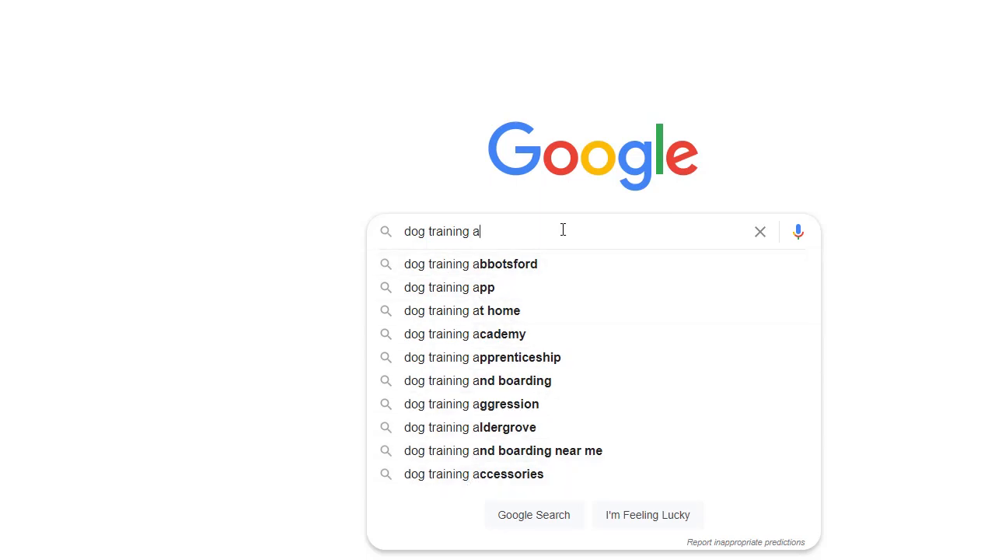
{"action": "key", "text": "BackSpace"}
{"action": "type", "text": "b"}
{"action": "key", "text": "BackSpace"}
{"action": "type", "text": "c"}
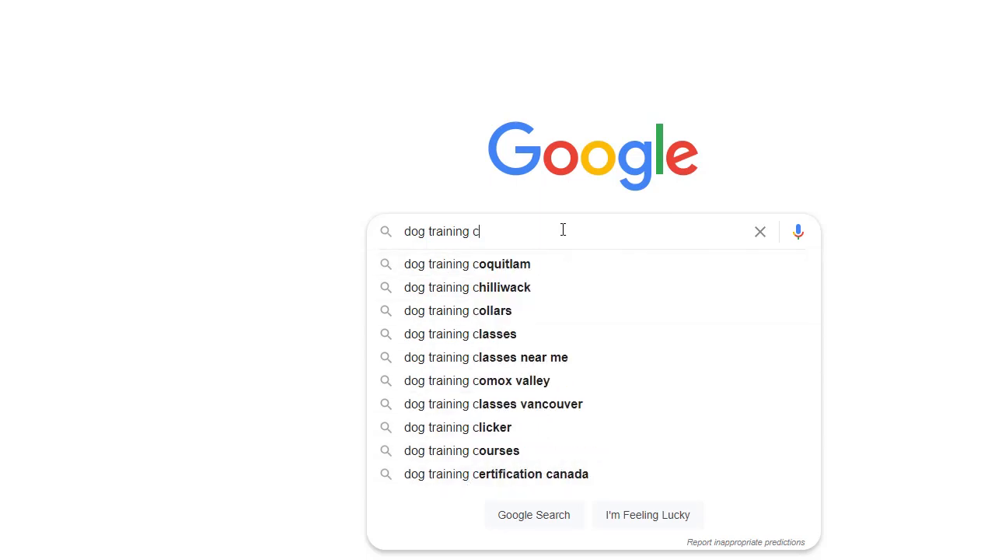
{"action": "key", "text": "BackSpace"}
{"action": "type", "text": "d"}
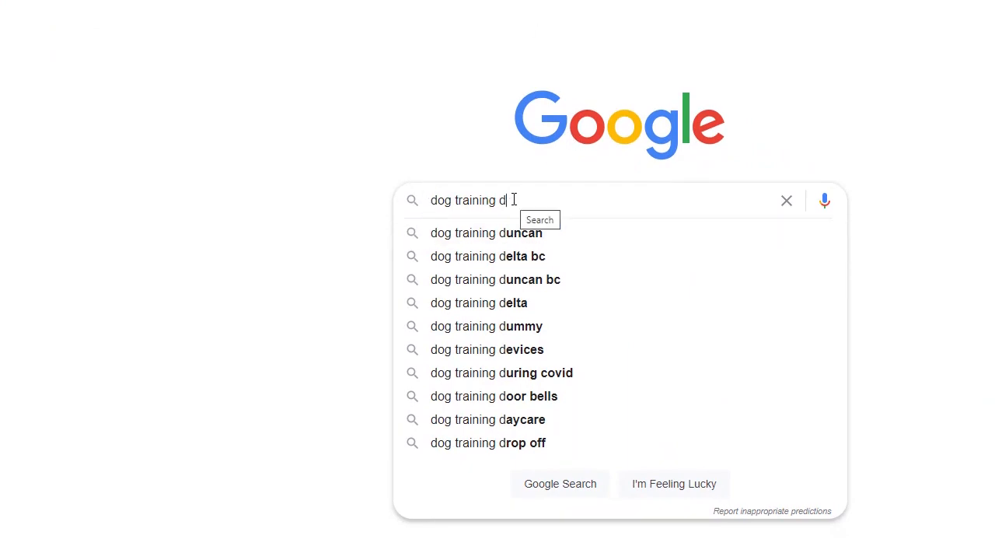
{"action": "key", "text": "BackSpace"}
{"action": "type", "text": "aining"}
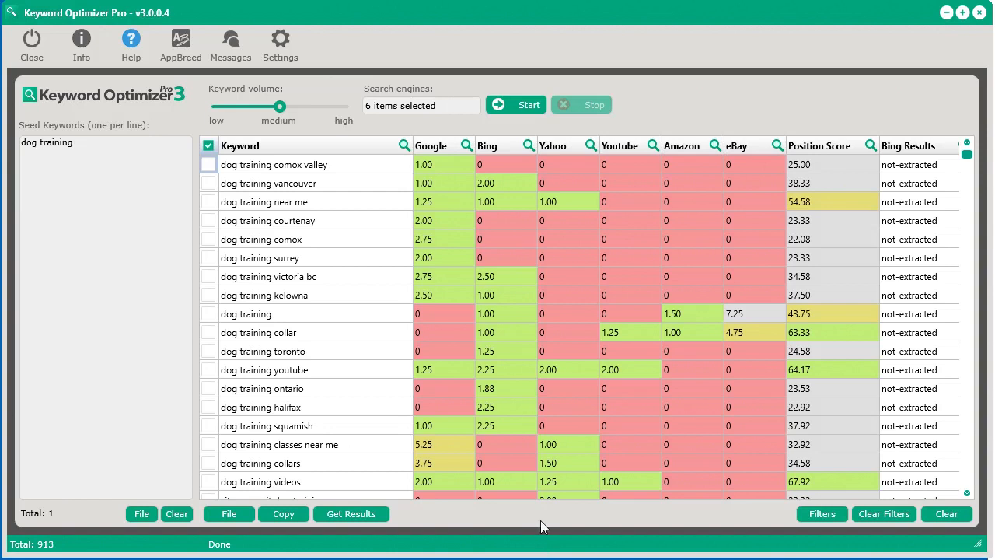
In Keyword Optimizer Pro, sort the keywords by position score from highest to lowest and select the top score.
{"action": "left_click", "coordinate": [823, 150]}
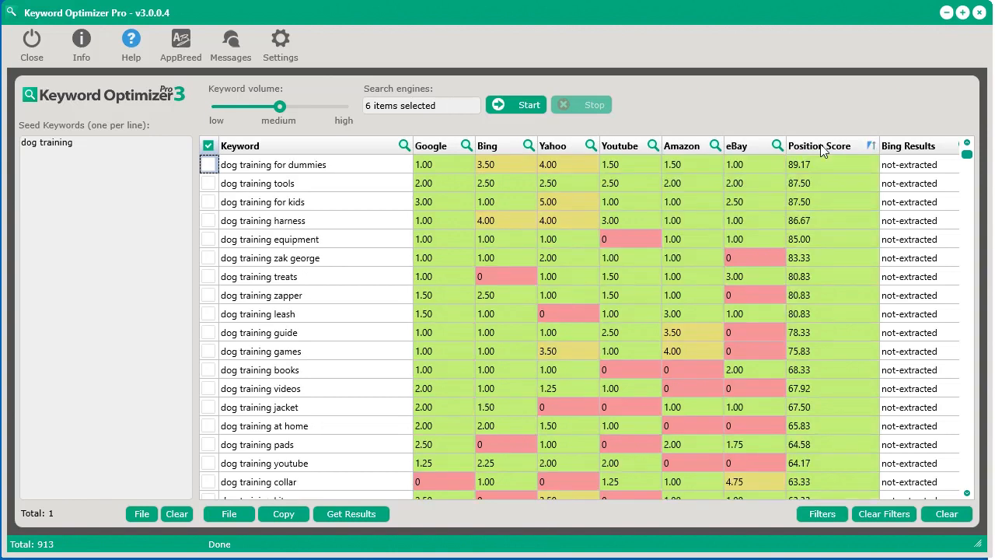
{"action": "left_click", "coordinate": [823, 166]}
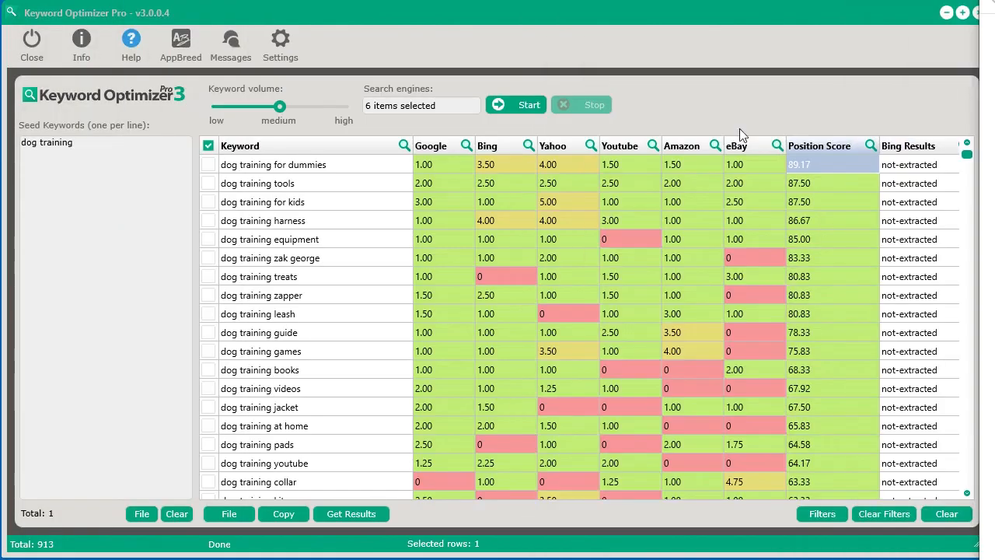
Examine the positions of "dog training for dummies" in Google, Bing, Yahoo and eBay alongside its position score.
{"action": "left_click", "coordinate": [439, 166]}
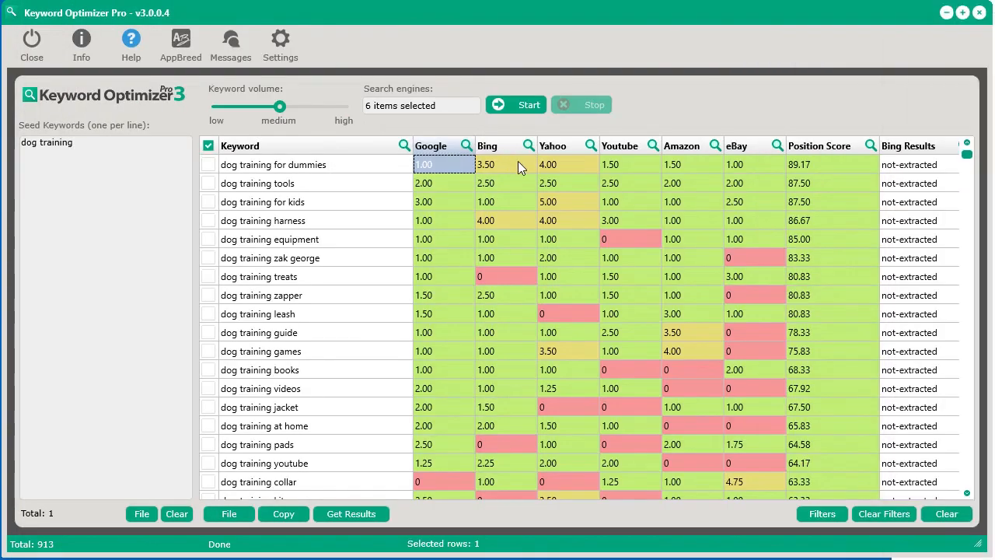
{"action": "left_click", "coordinate": [488, 164]}
{"action": "left_click", "coordinate": [563, 161]}
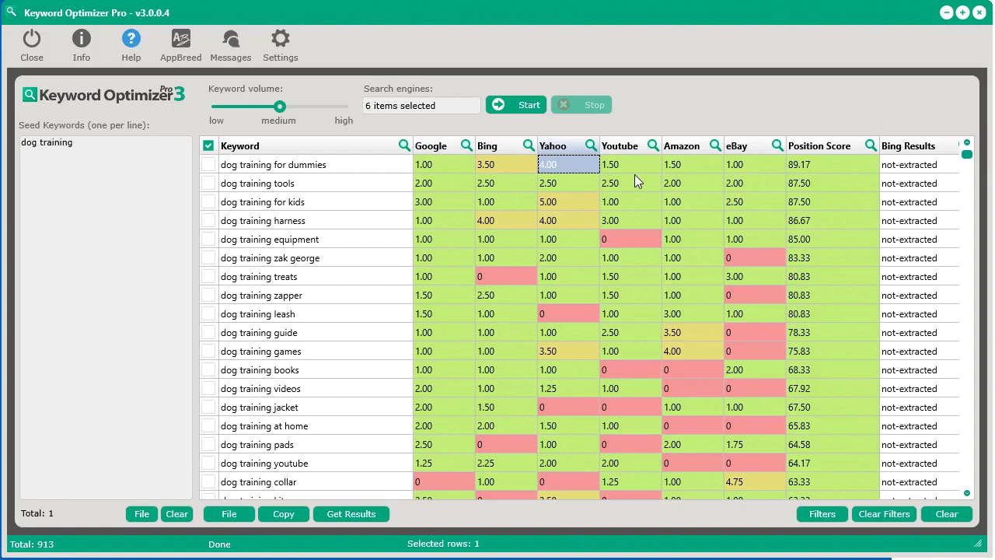
{"action": "left_click", "coordinate": [730, 167]}
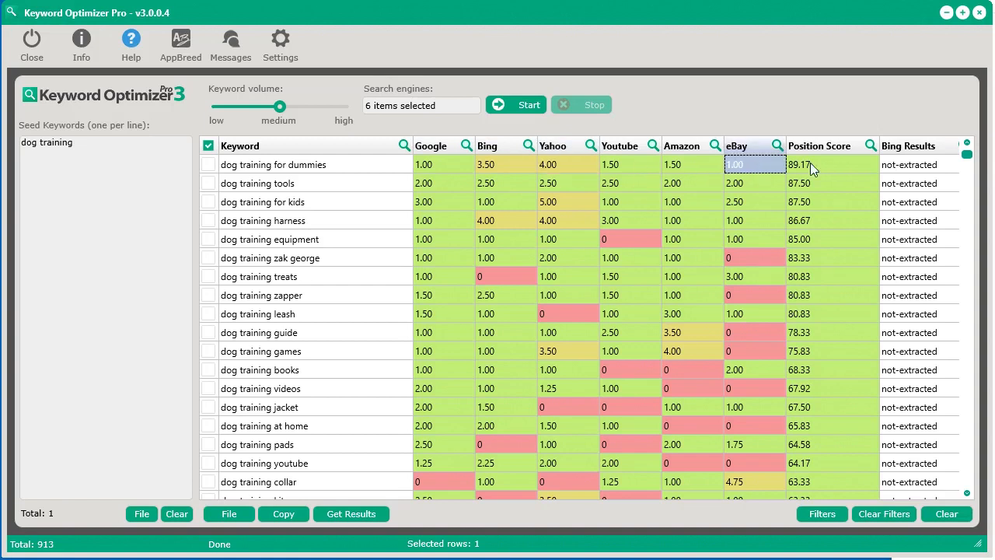
{"action": "left_click", "coordinate": [550, 167]}
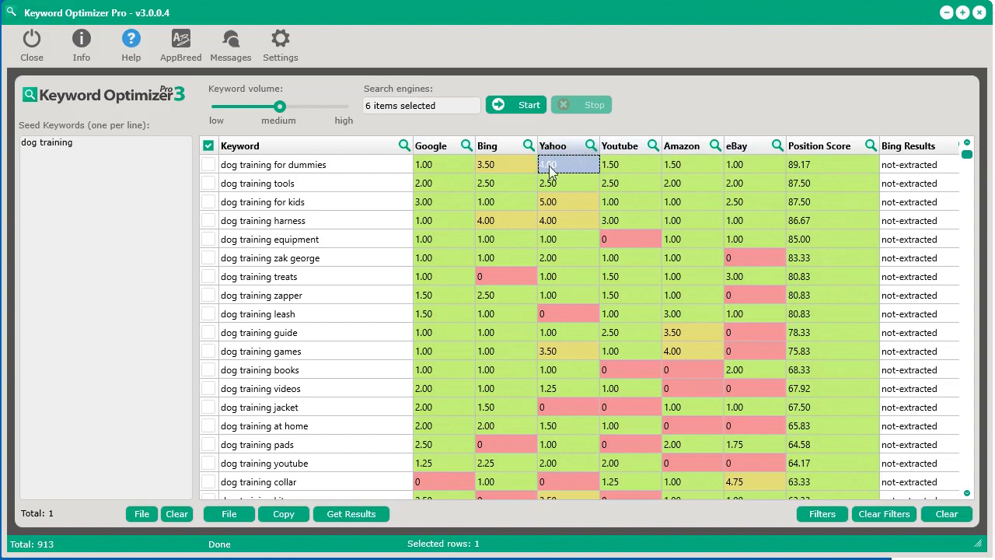
{"action": "left_click", "coordinate": [466, 165]}
{"action": "left_click", "coordinate": [746, 162]}
{"action": "left_click", "coordinate": [816, 166]}
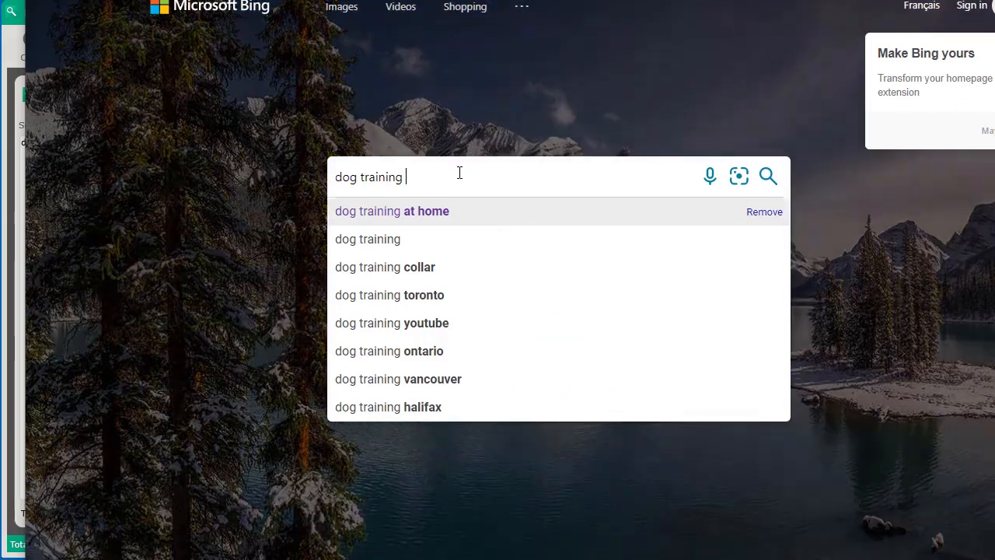
Check the browser's search suggestions for "dog training a" and switch back to Keyword Optimizer Pro.
{"action": "type", "text": "aining a"}
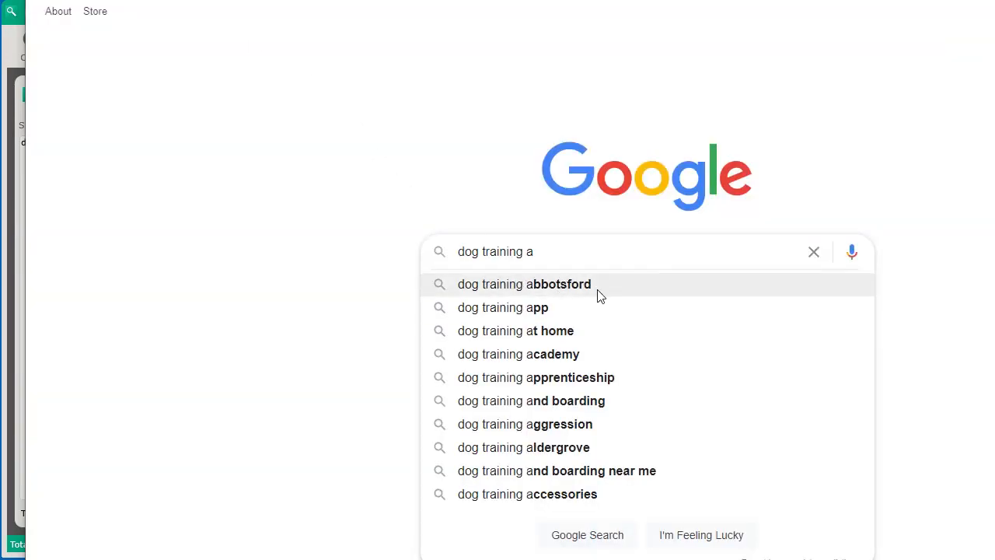
{"action": "left_click_drag", "start_coordinate": [723, 0], "coordinate": [994, 2]}
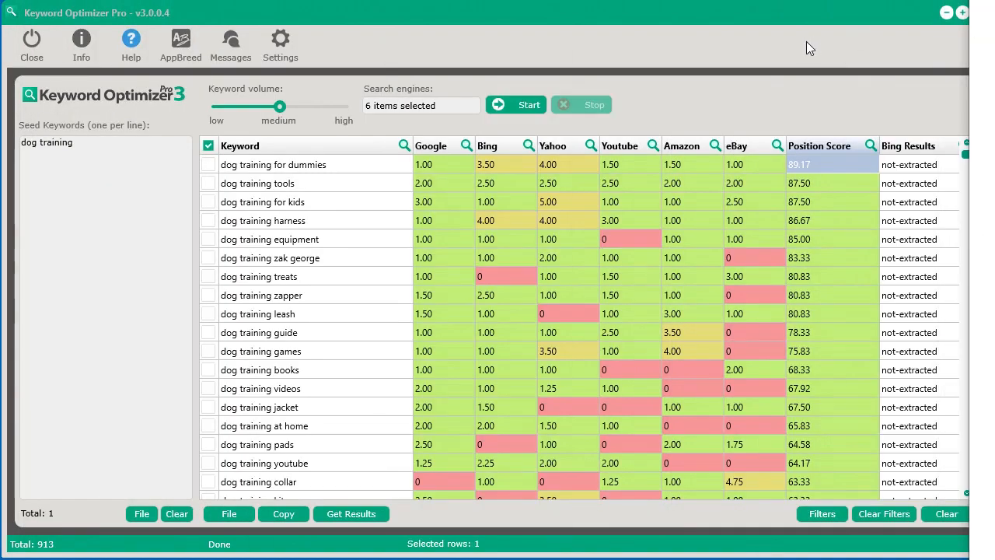
{"action": "left_click", "coordinate": [782, 16]}
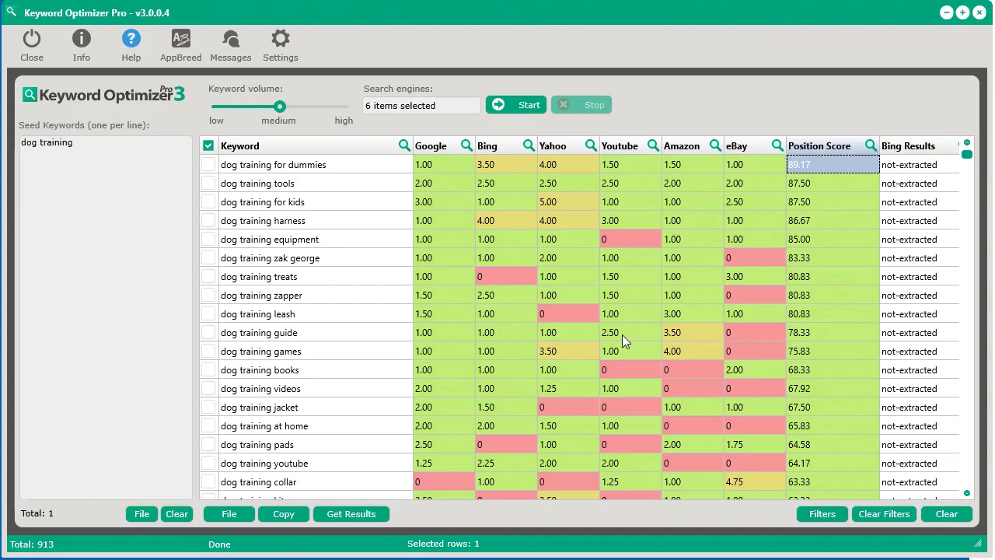
In the keyword position score settings, set the importance of Bing to 8 and Yahoo to 6.
{"action": "left_click", "coordinate": [282, 48]}
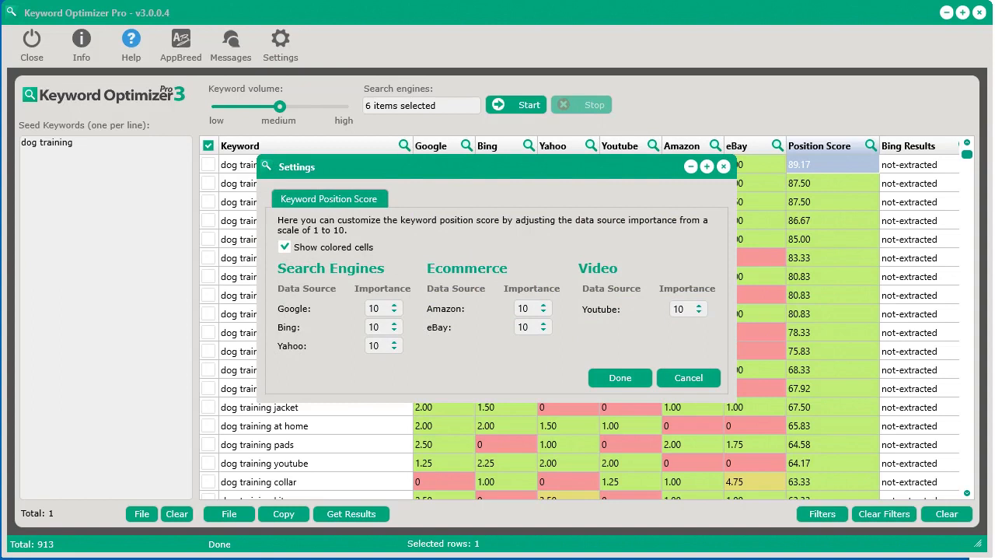
{"action": "left_click", "coordinate": [384, 329]}
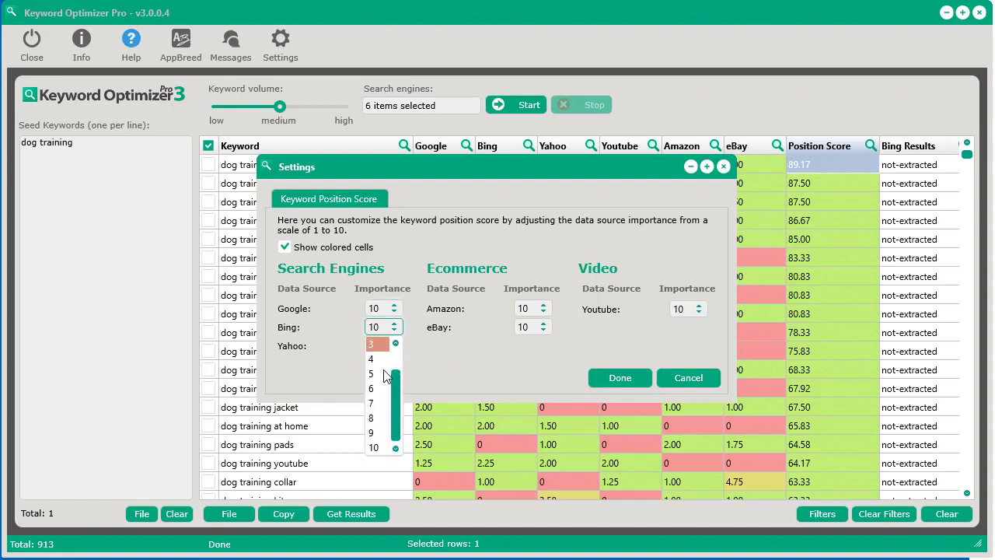
{"action": "left_click", "coordinate": [377, 418]}
{"action": "left_click", "coordinate": [386, 347]}
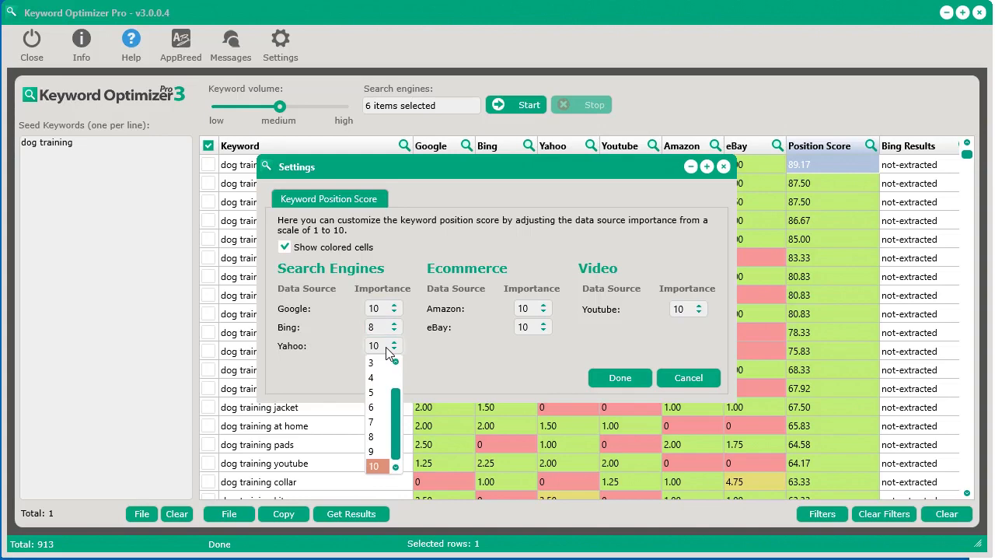
{"action": "left_click", "coordinate": [381, 409]}
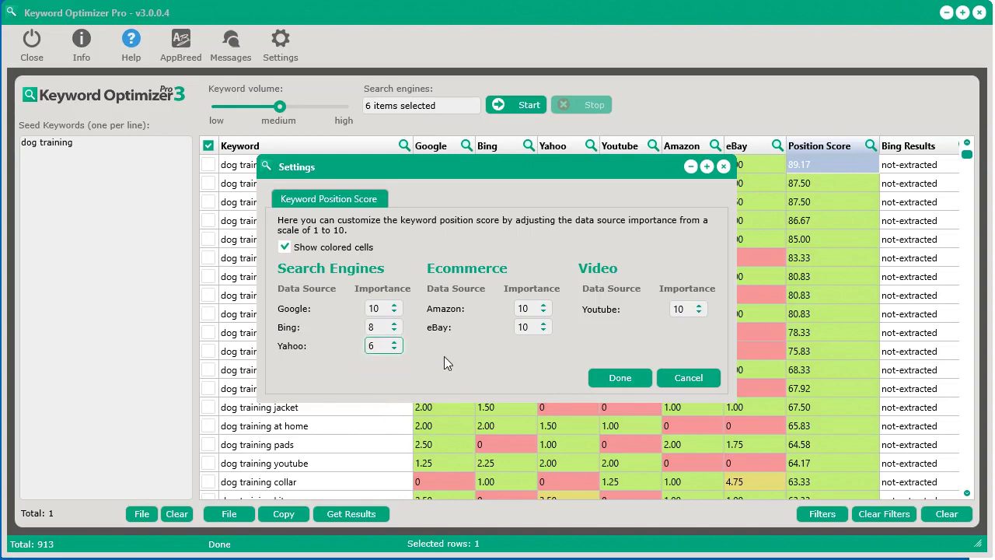
Apply the changed importance settings and re-sort the keywords by the recalculated position score from highest to lowest.
{"action": "left_click", "coordinate": [620, 377]}
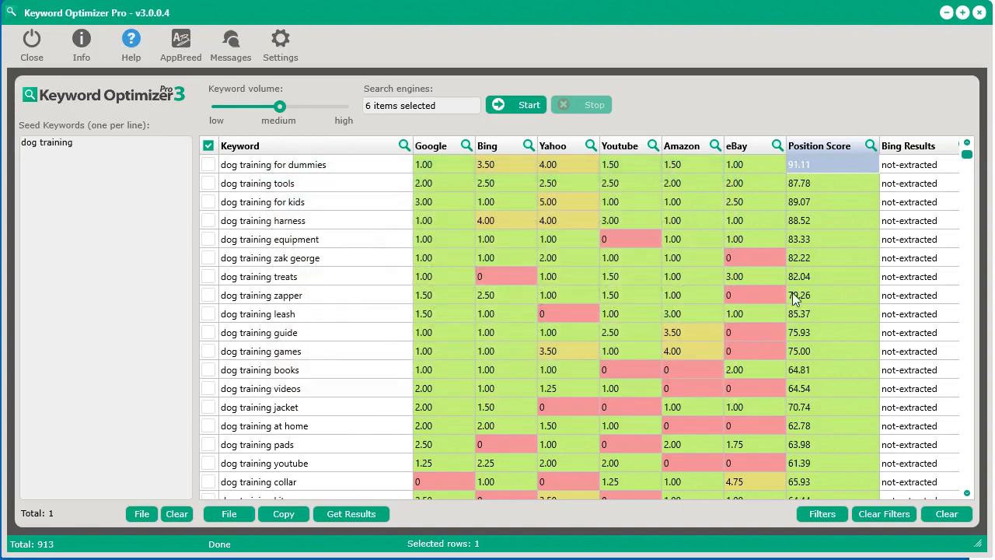
{"action": "left_click", "coordinate": [820, 148]}
{"action": "left_click", "coordinate": [824, 148]}
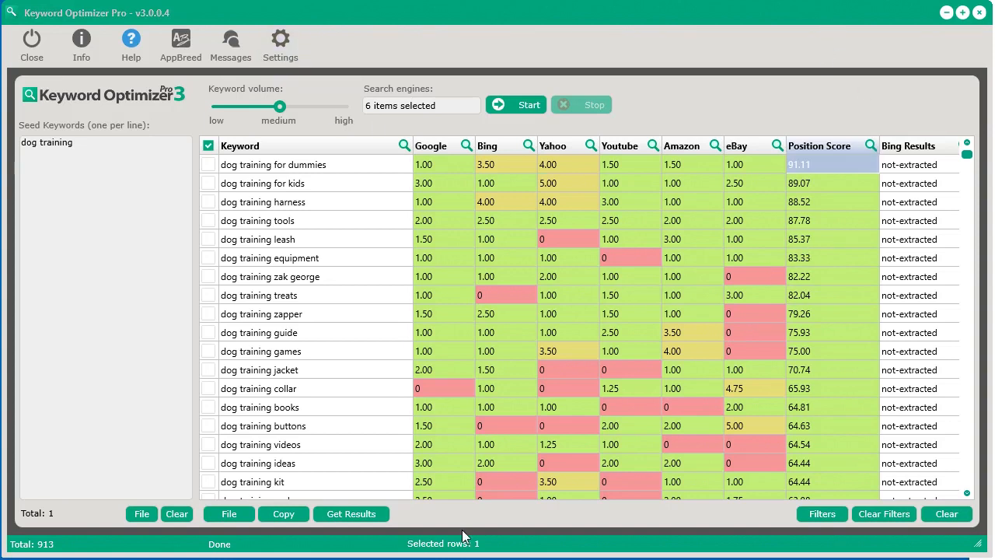
Clear all extracted "dog training" keyword data and restrict the search engines to Amazon and eBay.
{"action": "left_click", "coordinate": [430, 101]}
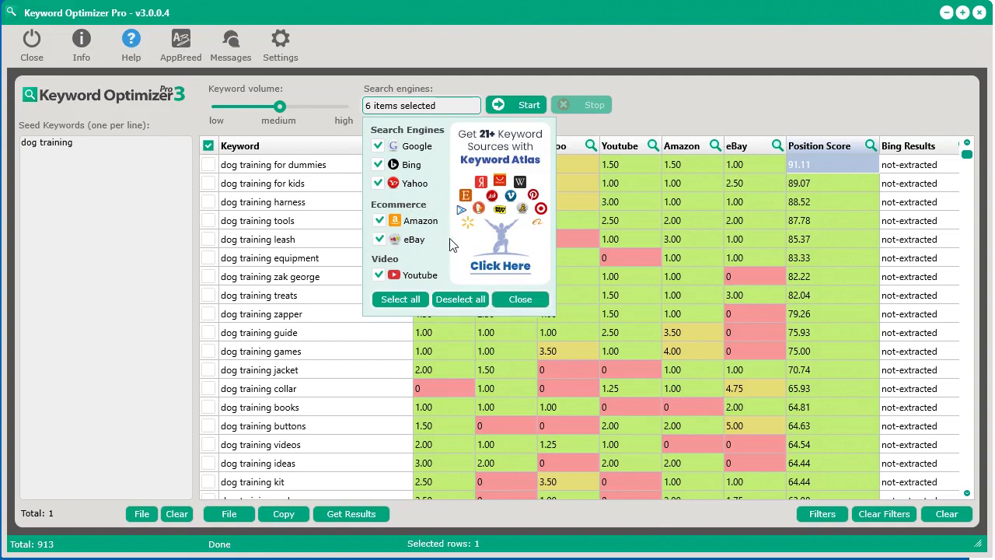
{"action": "left_click", "coordinate": [528, 299]}
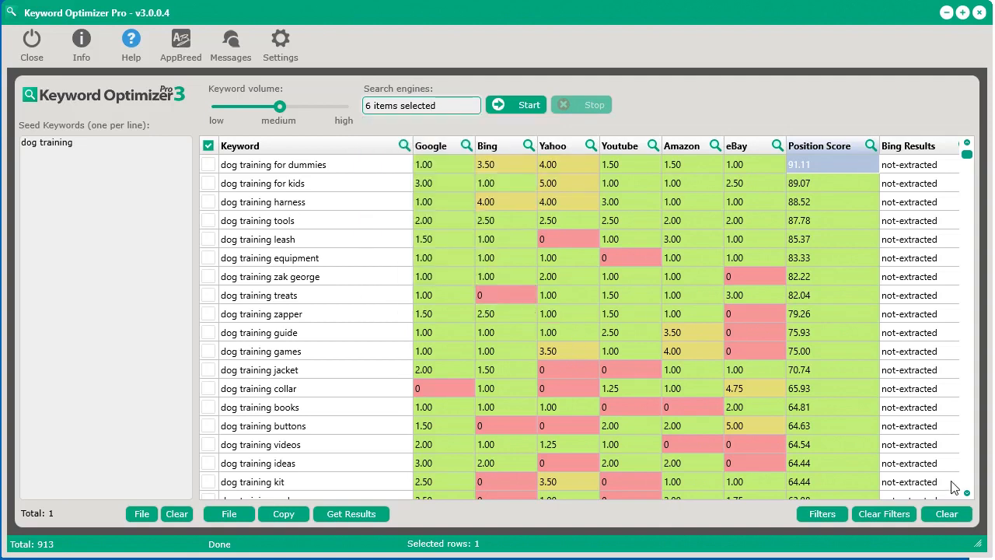
{"action": "left_click", "coordinate": [948, 514]}
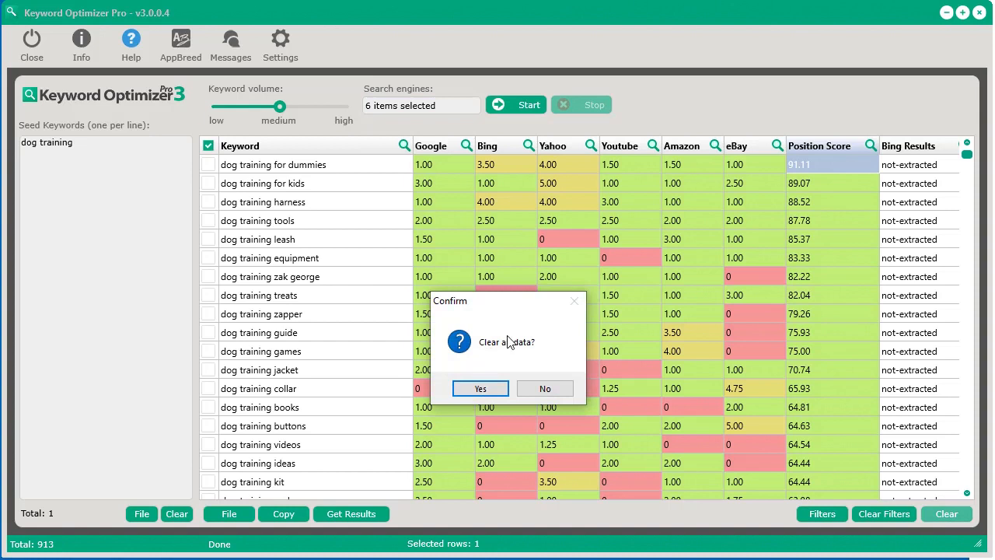
{"action": "left_click", "coordinate": [478, 387]}
{"action": "left_click", "coordinate": [406, 109]}
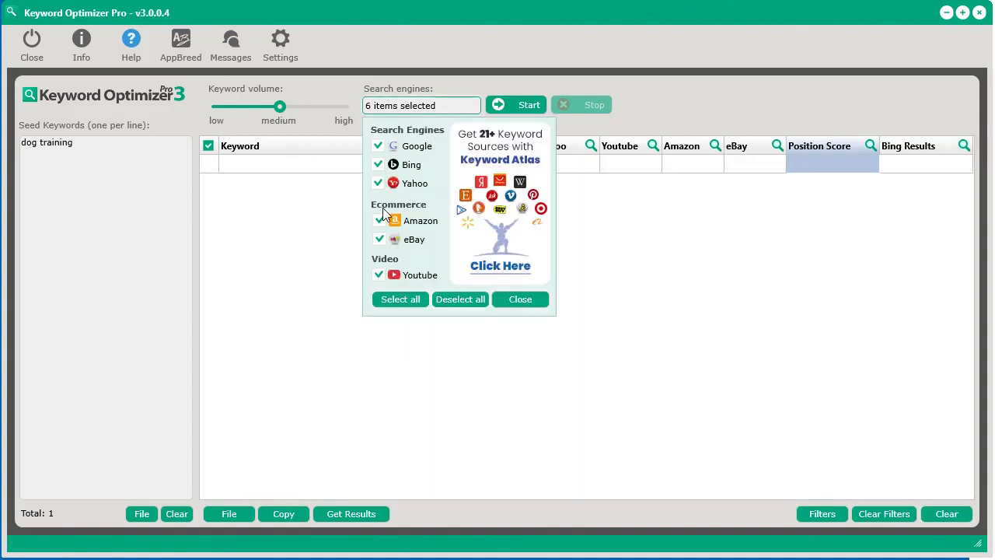
{"action": "left_click", "coordinate": [460, 299]}
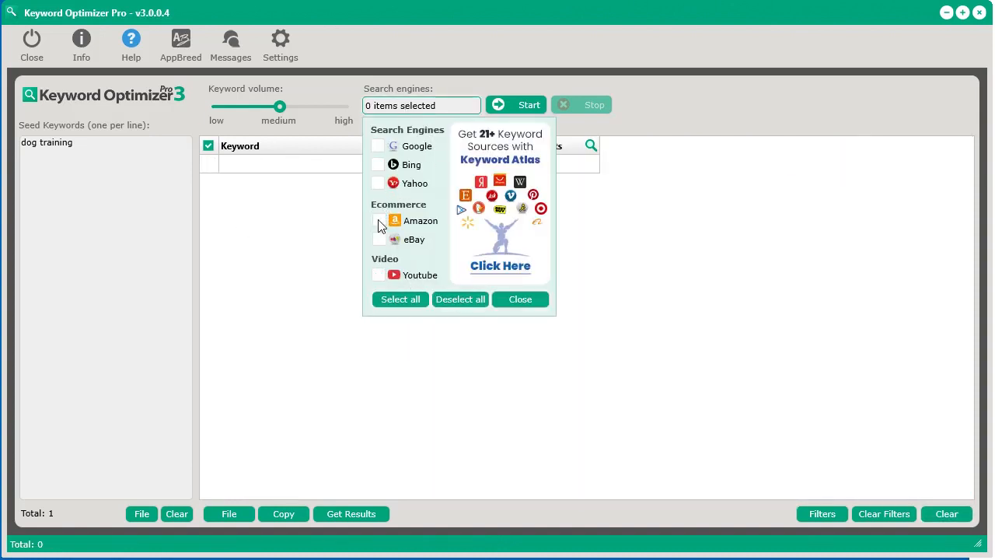
{"action": "left_click", "coordinate": [379, 221]}
{"action": "left_click", "coordinate": [379, 239]}
{"action": "left_click", "coordinate": [645, 380]}
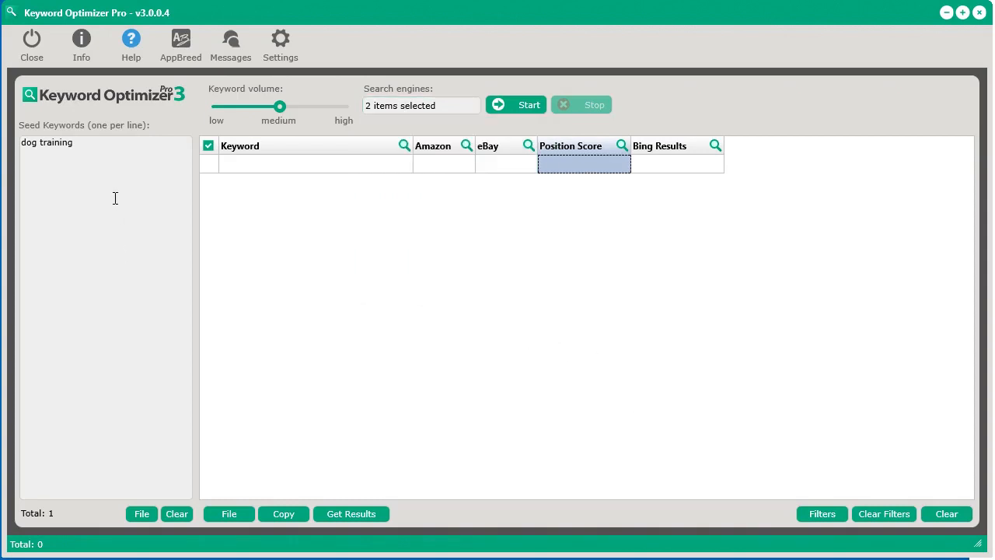
Change the seed keyword to "dog toy" and start the keyword extraction.
{"action": "double_click", "coordinate": [61, 158]}
{"action": "key", "text": "BackSpace"}
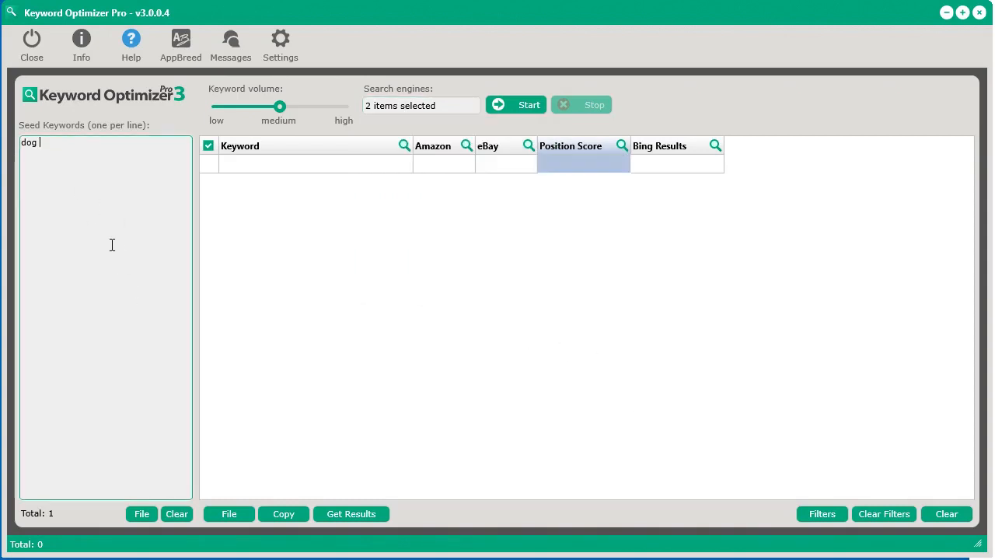
{"action": "type", "text": "toy"}
{"action": "left_click", "coordinate": [523, 104]}
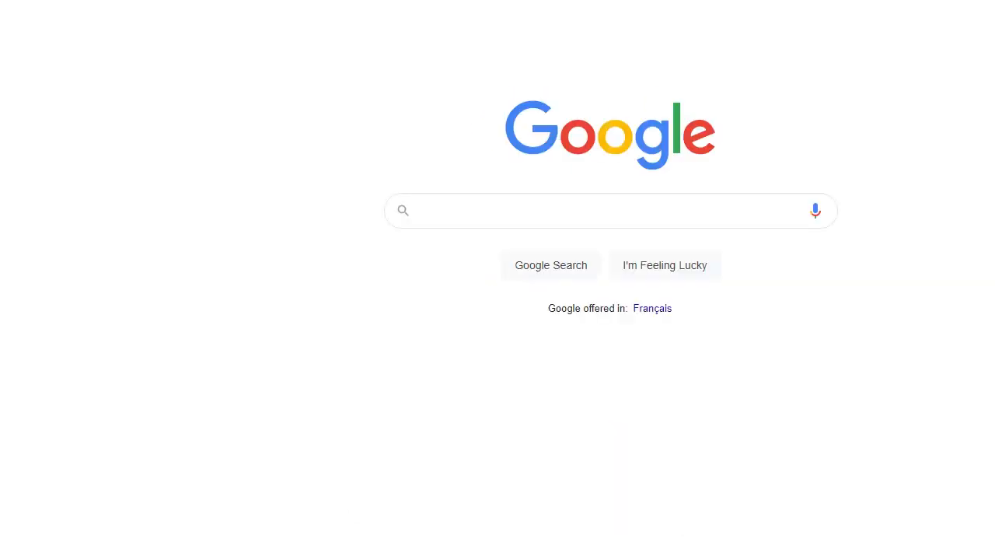
In the browser, open amazon.com and check its search suggestions for "dog toy a".
{"action": "type", "text": "amazon"}
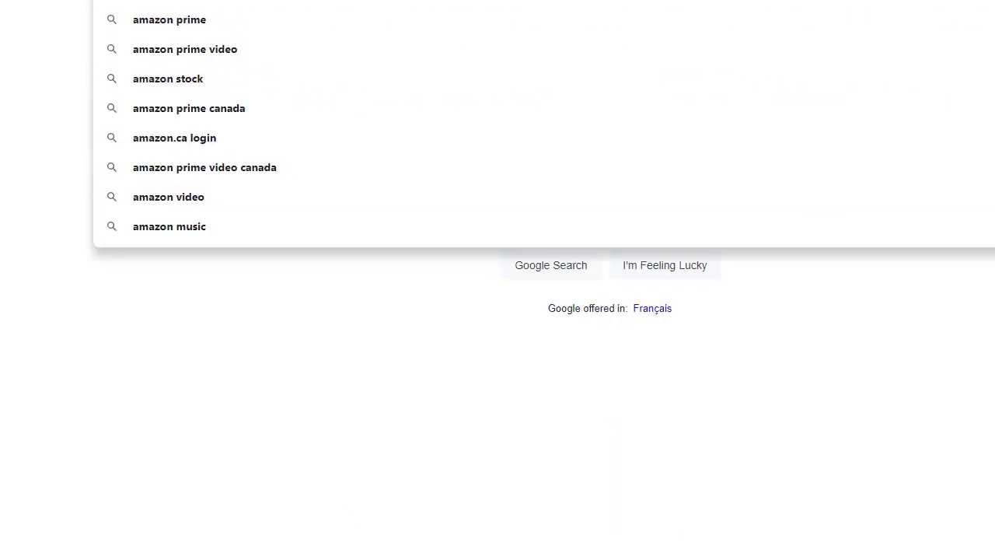
{"action": "key", "text": "Return"}
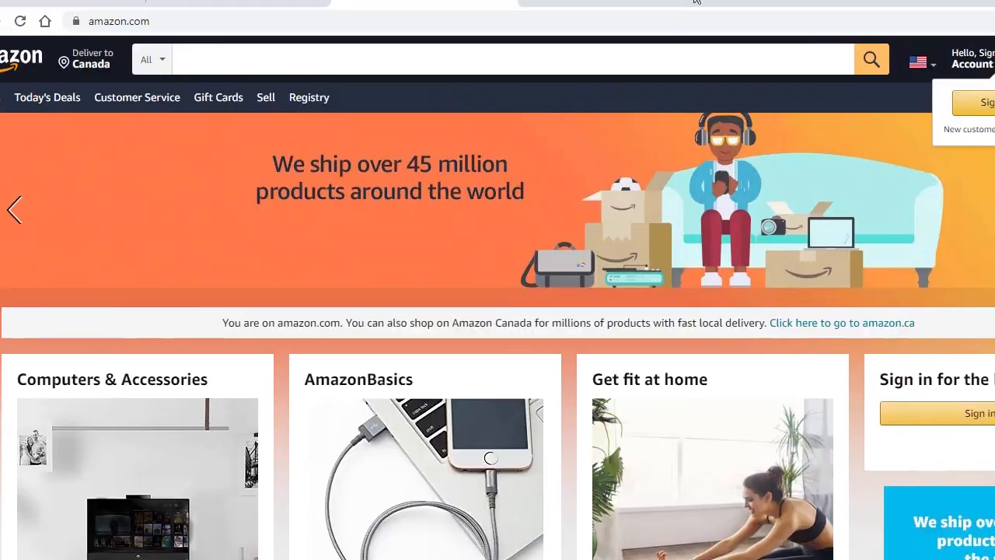
{"action": "left_click", "coordinate": [423, 56]}
{"action": "type", "text": "g"}
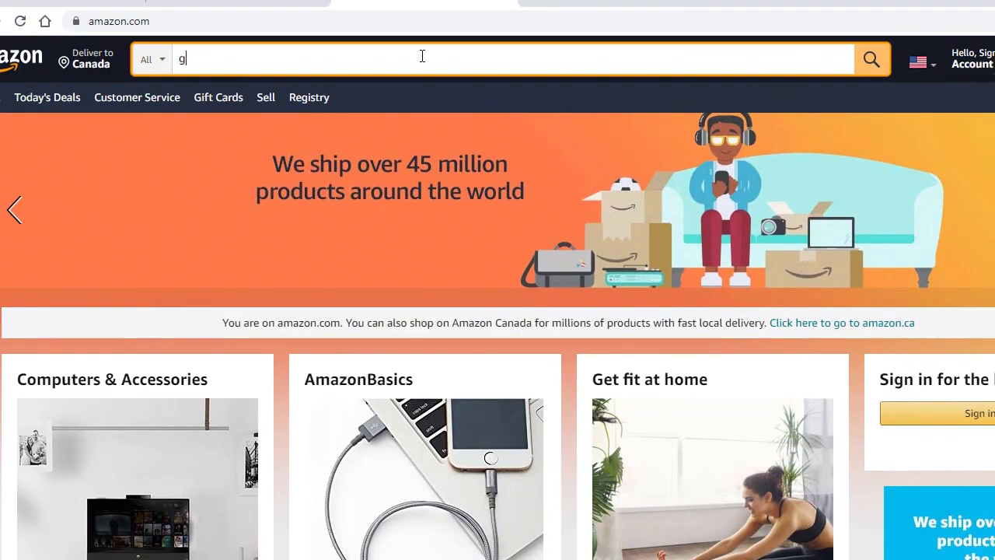
{"action": "key", "text": "BackSpace"}
{"action": "type", "text": "dog toy a"}
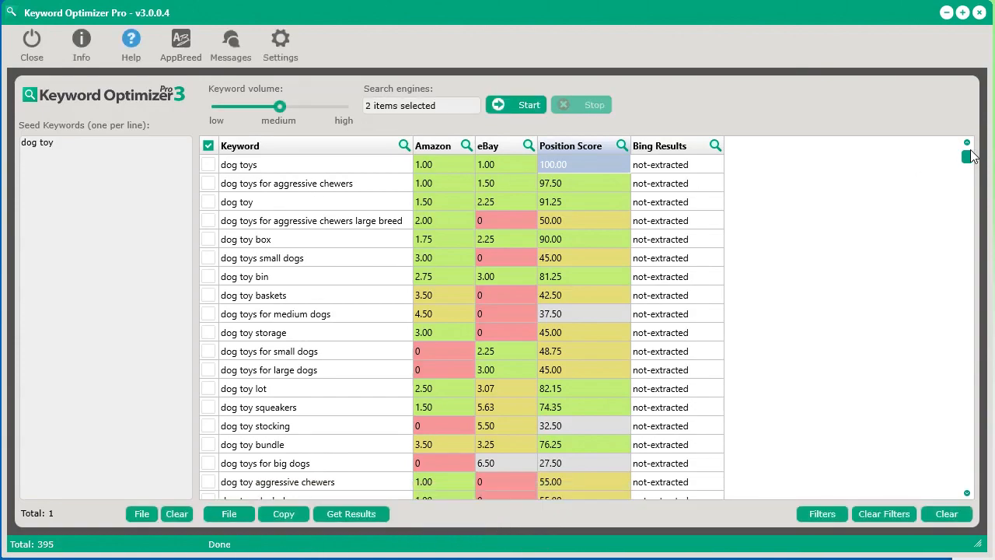
In Keyword Optimizer Pro, sort the "dog toy" keywords by position score from highest to lowest and review the top entries.
{"action": "mouse_move", "coordinate": [967, 158]}
{"action": "left_mouse_down"}
{"action": "mouse_move", "coordinate": [967, 480]}
{"action": "mouse_move", "coordinate": [971, 156]}
{"action": "left_mouse_up"}
{"action": "left_click", "coordinate": [570, 147]}
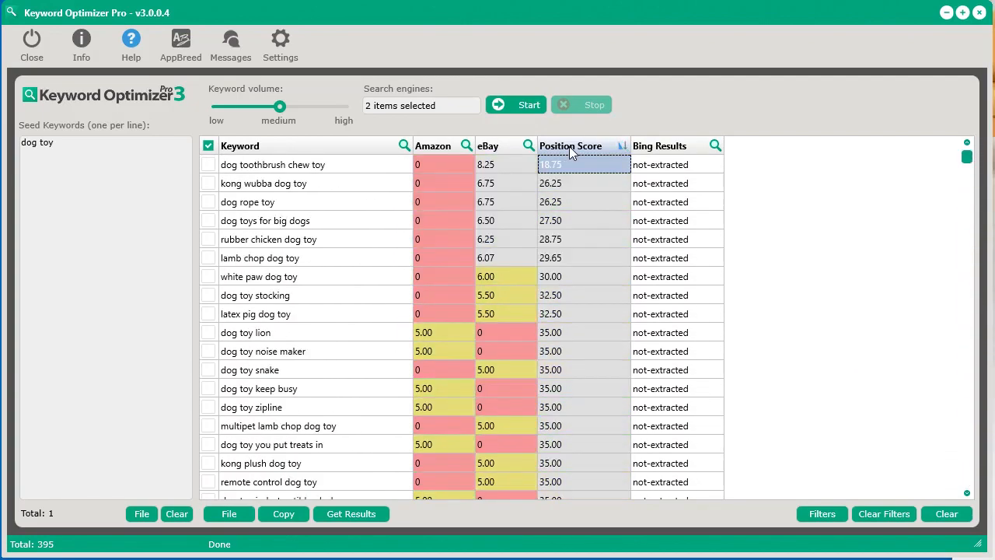
{"action": "left_click", "coordinate": [569, 146]}
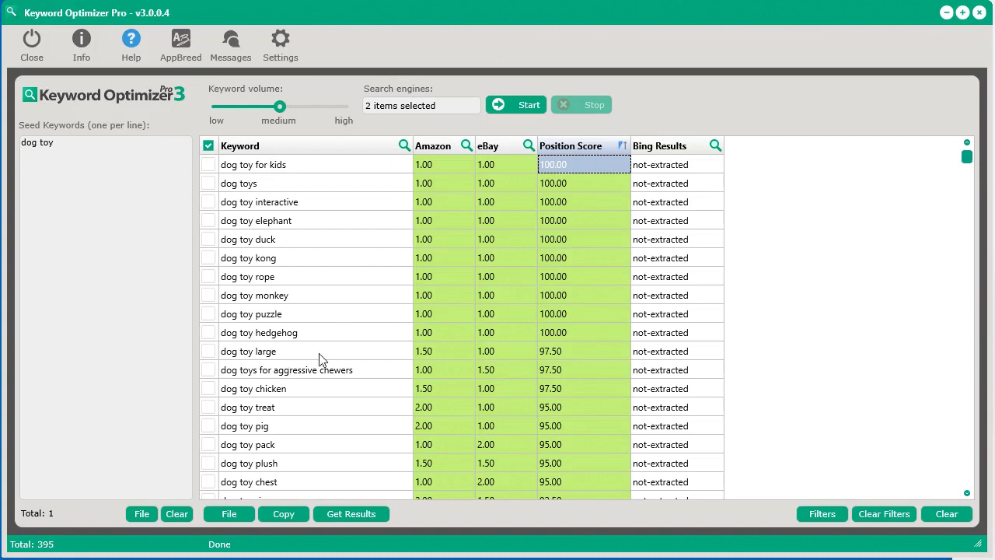
{"action": "left_click", "coordinate": [583, 378]}
{"action": "scroll", "coordinate": [578, 348], "scroll_direction": "down", "scroll_amount": 2}
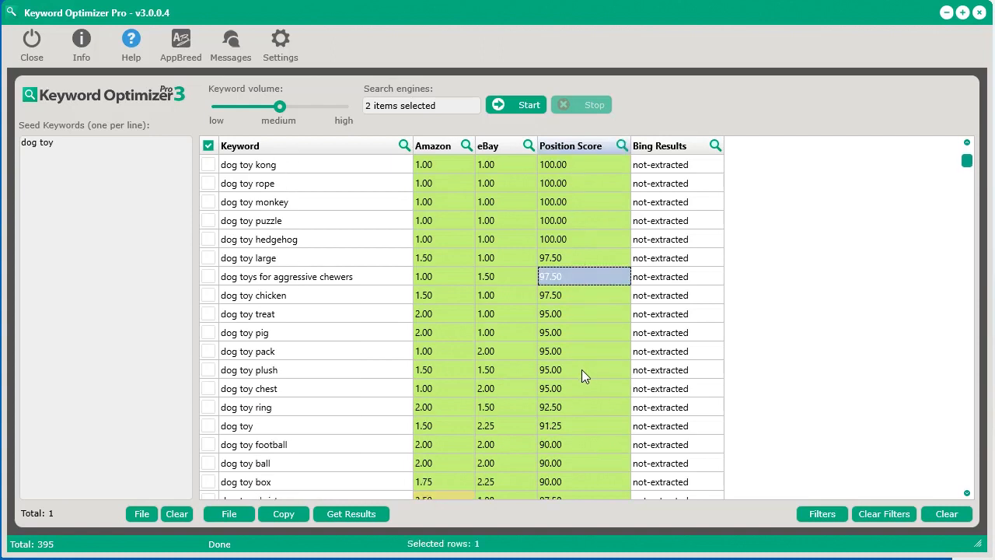
{"action": "scroll", "coordinate": [583, 371], "scroll_direction": "up", "scroll_amount": 2}
Clear all keyword data and replace Amazon and eBay with Google and Bing as the search engines.
{"action": "left_click", "coordinate": [946, 514]}
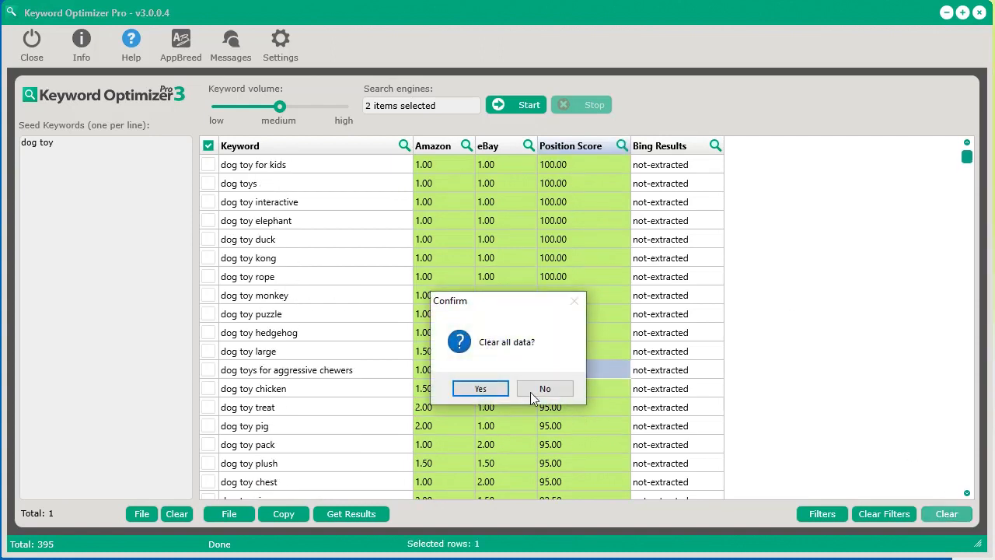
{"action": "left_click", "coordinate": [481, 392]}
{"action": "left_click", "coordinate": [416, 109]}
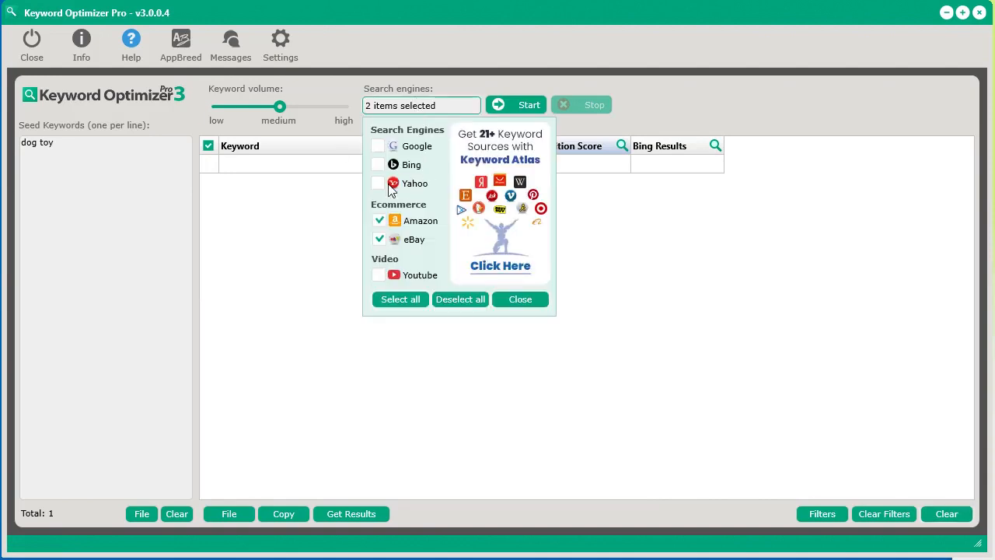
{"action": "left_click", "coordinate": [378, 223]}
{"action": "left_click", "coordinate": [379, 241]}
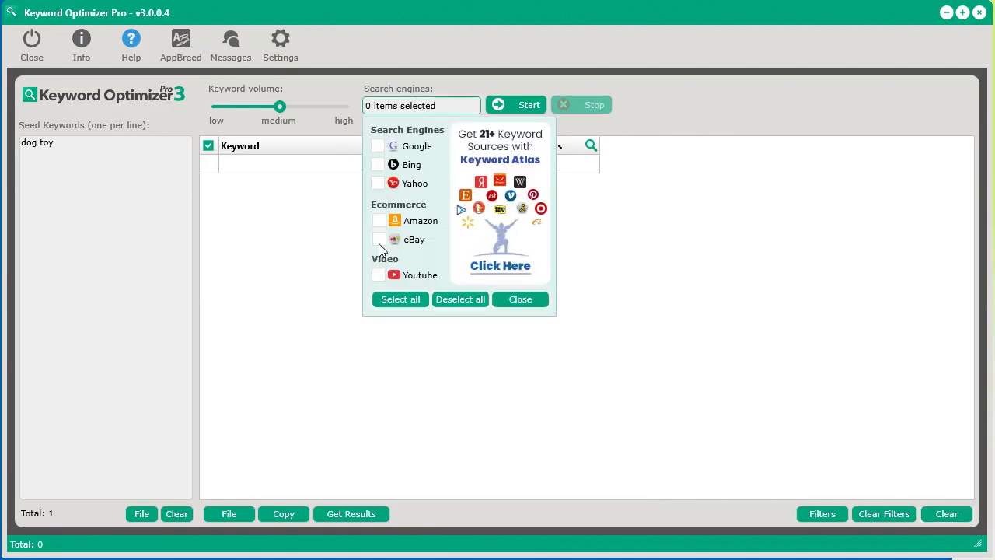
{"action": "left_click", "coordinate": [378, 147]}
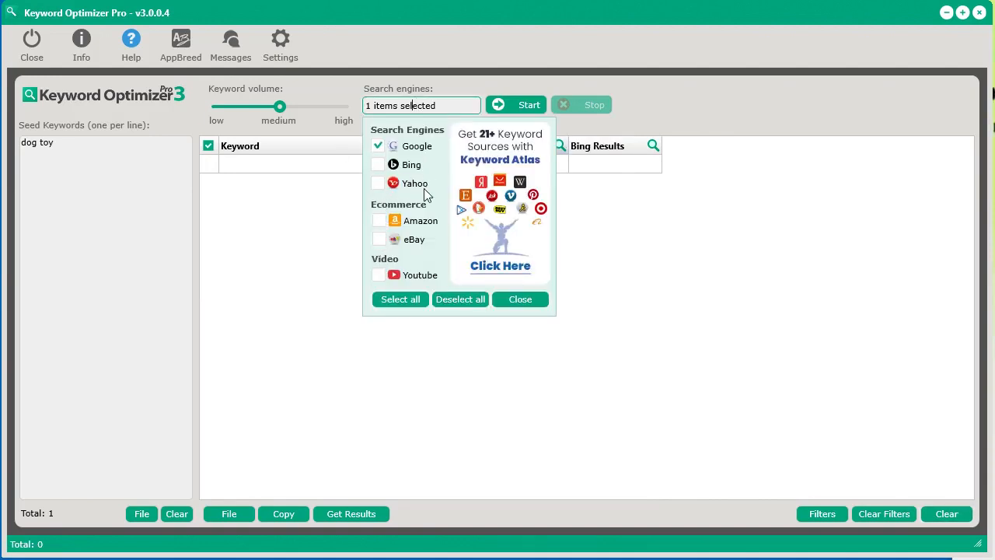
{"action": "left_click", "coordinate": [378, 165]}
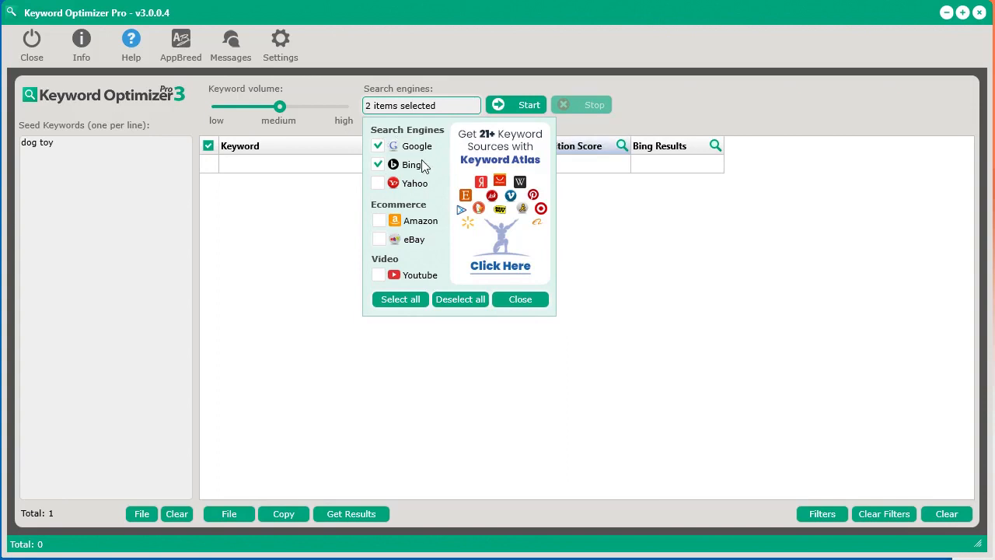
Extract the "dog toy" keywords from Google and Bing and select the "dog toys" keyword in the list.
{"action": "left_click", "coordinate": [506, 105]}
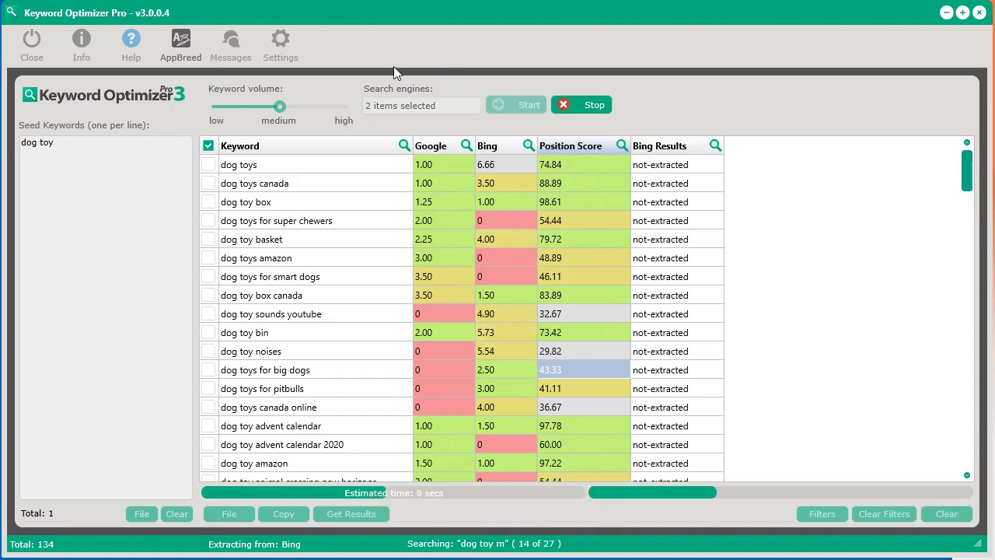
{"action": "left_click", "coordinate": [570, 105]}
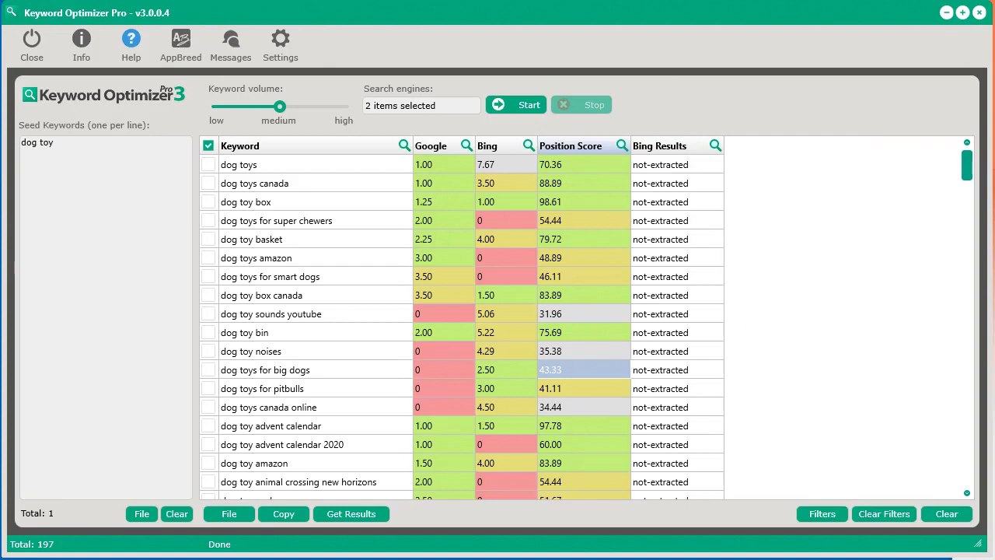
{"action": "left_click", "coordinate": [268, 168]}
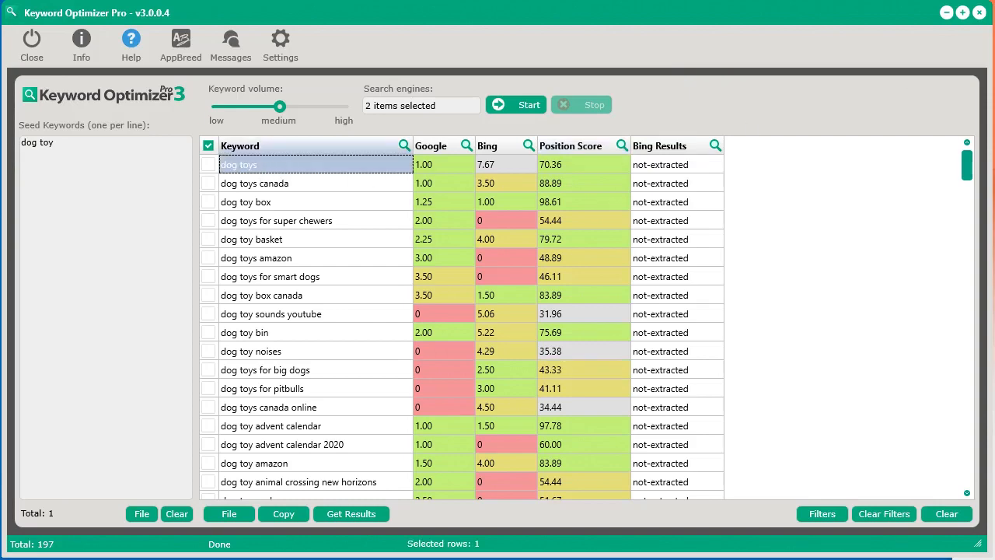
In the browser, search Bing for "dog toys", highlight the number of results, and return to Keyword Optimizer Pro.
{"action": "left_click_drag", "start_coordinate": [994, 7], "coordinate": [776, 7]}
{"action": "left_click", "coordinate": [352, 6]}
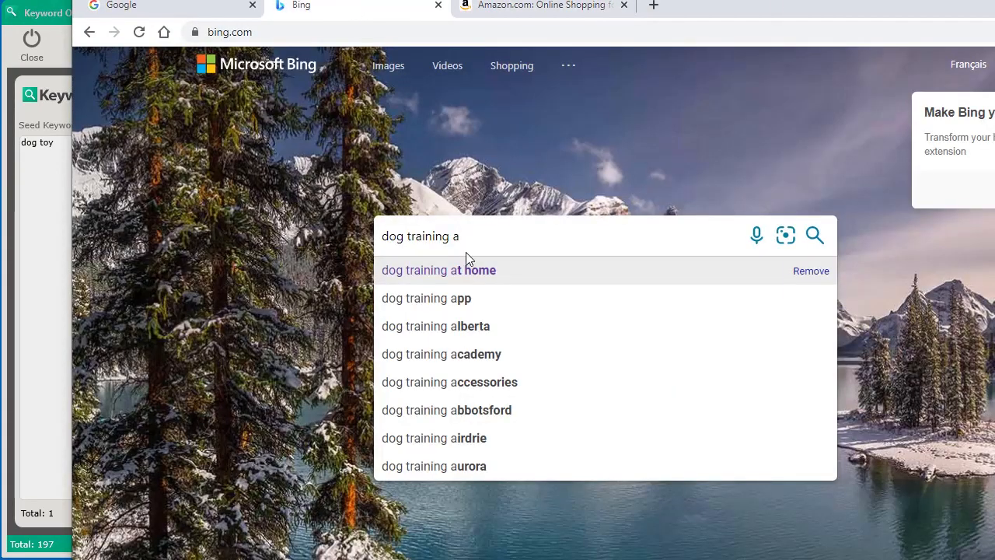
{"action": "left_click_drag", "start_coordinate": [475, 238], "coordinate": [336, 239]}
{"action": "type", "text": "dog toys"}
{"action": "key", "text": "Return"}
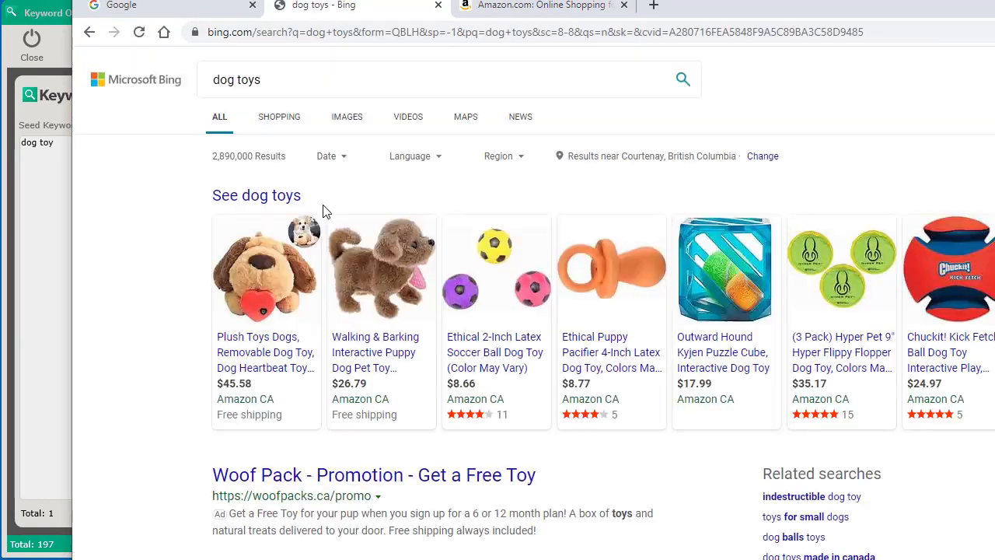
{"action": "left_click_drag", "start_coordinate": [255, 156], "coordinate": [192, 162]}
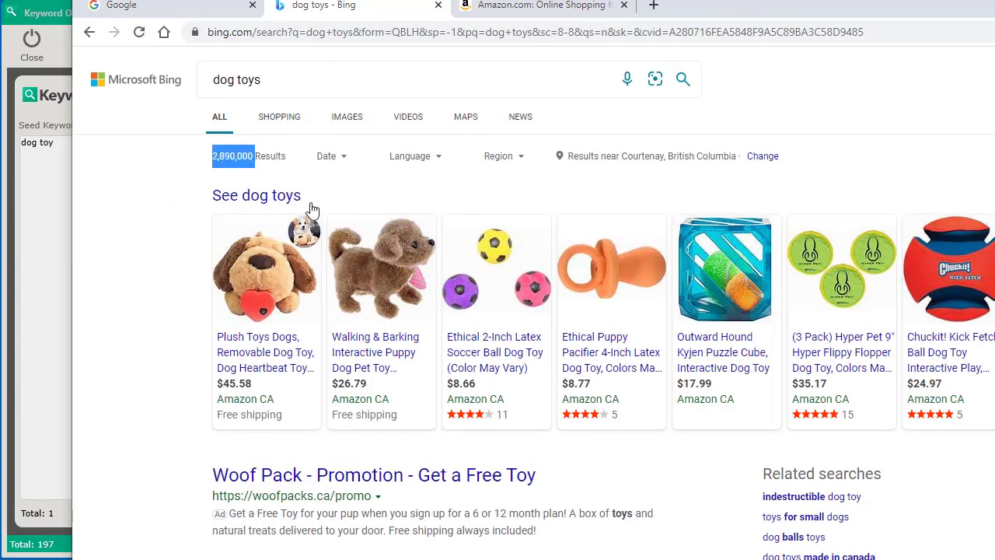
{"action": "left_click_drag", "start_coordinate": [747, 4], "coordinate": [994, 0]}
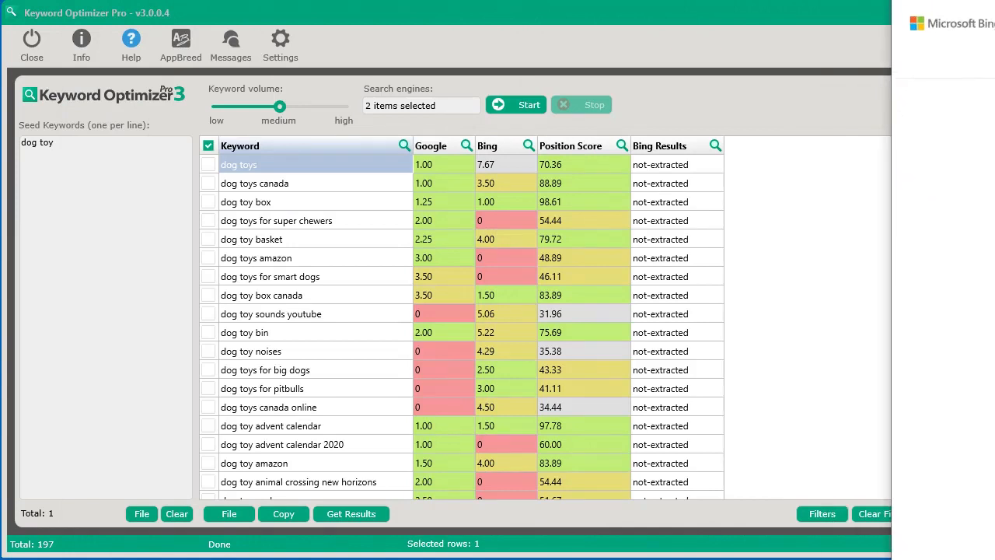
Check the first six keywords in the list, from "dog toys" through "dog toys amazon".
{"action": "left_click", "coordinate": [209, 164]}
{"action": "left_click", "coordinate": [208, 183]}
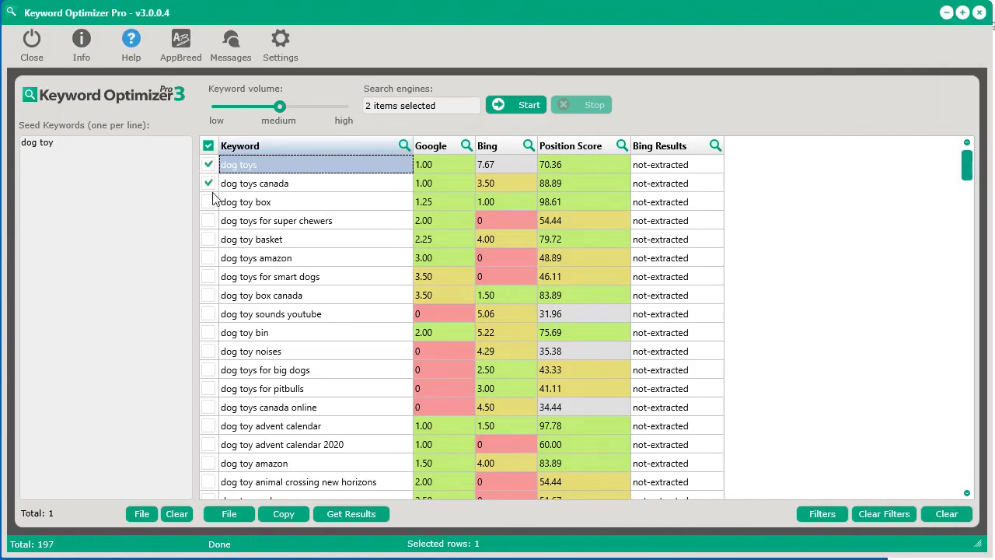
{"action": "left_click", "coordinate": [209, 201]}
{"action": "left_click", "coordinate": [209, 220]}
{"action": "left_click", "coordinate": [208, 239]}
{"action": "left_click", "coordinate": [208, 258]}
Highlight "dog toy sounds youtube", "dog toys for big dogs" and "dog toy advent calendar 2020" and check the highlighted rows.
{"action": "left_click", "coordinate": [208, 146]}
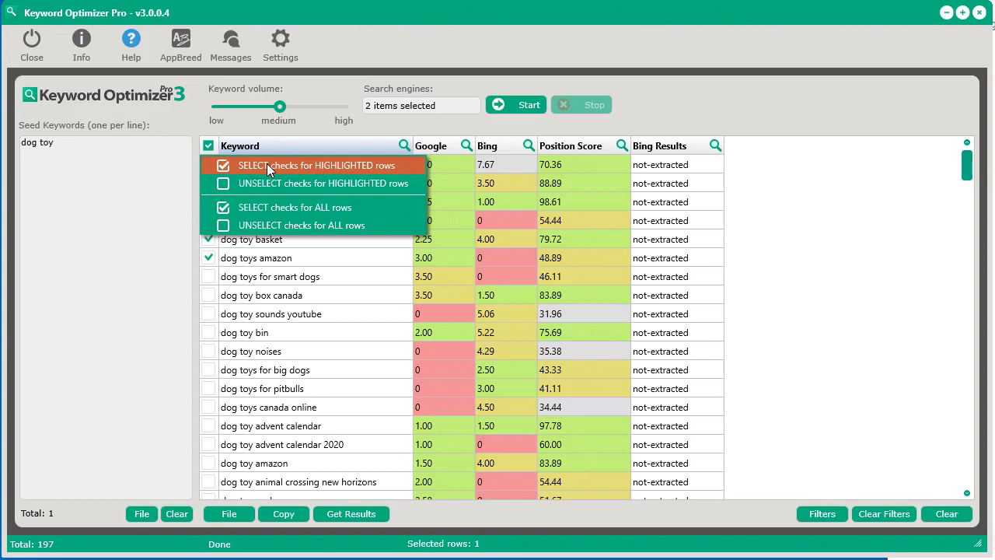
{"action": "left_click", "coordinate": [296, 315]}
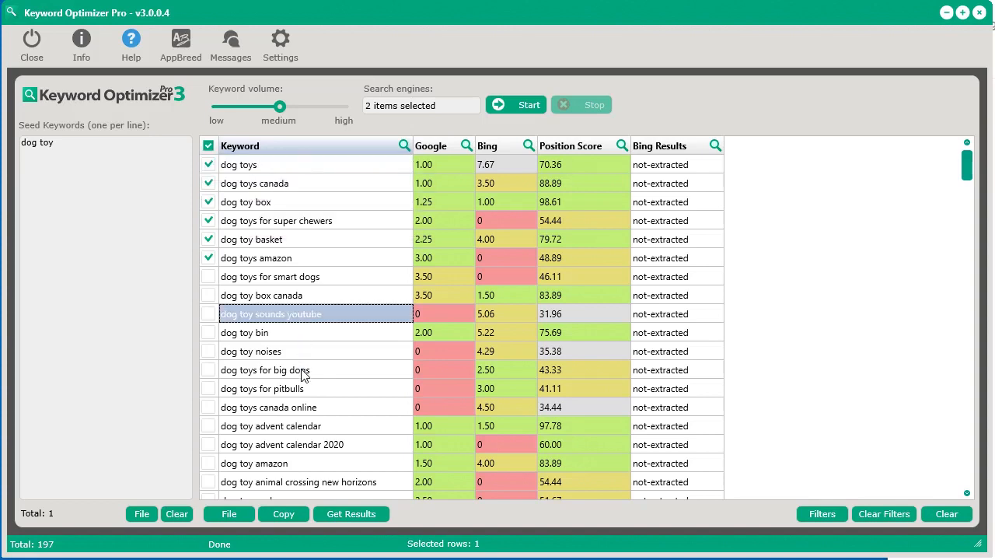
{"action": "left_click", "coordinate": [302, 373], "text": "ctrl"}
{"action": "left_click", "coordinate": [297, 446], "text": "ctrl"}
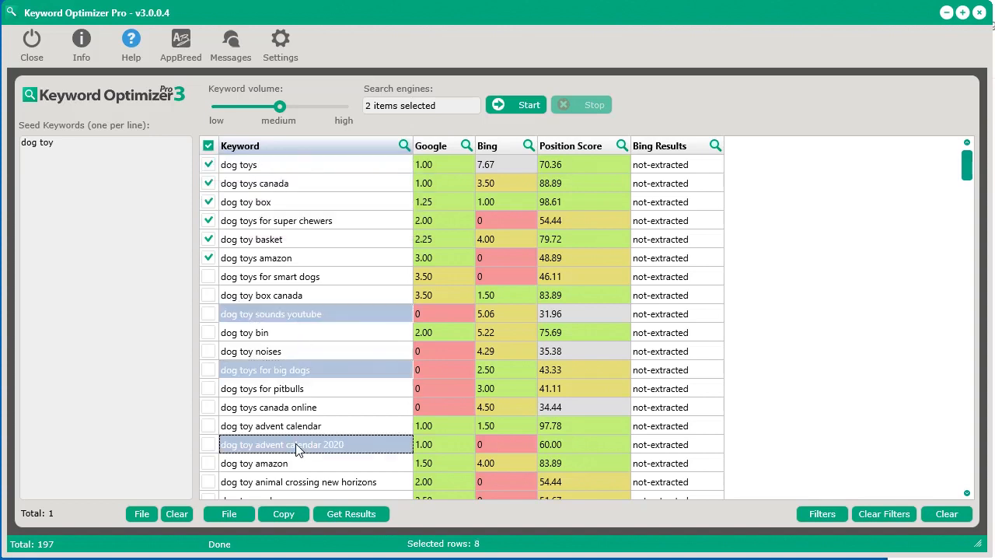
{"action": "left_click", "coordinate": [208, 145]}
{"action": "left_click", "coordinate": [297, 167]}
Retrieve the Bing results counts for all checked keywords.
{"action": "left_click", "coordinate": [321, 336]}
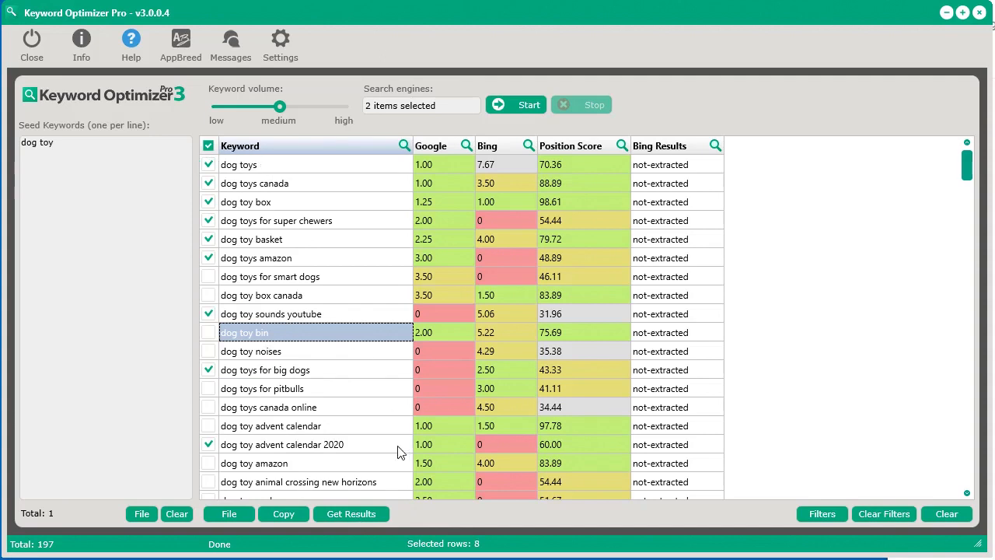
{"action": "left_click", "coordinate": [384, 510]}
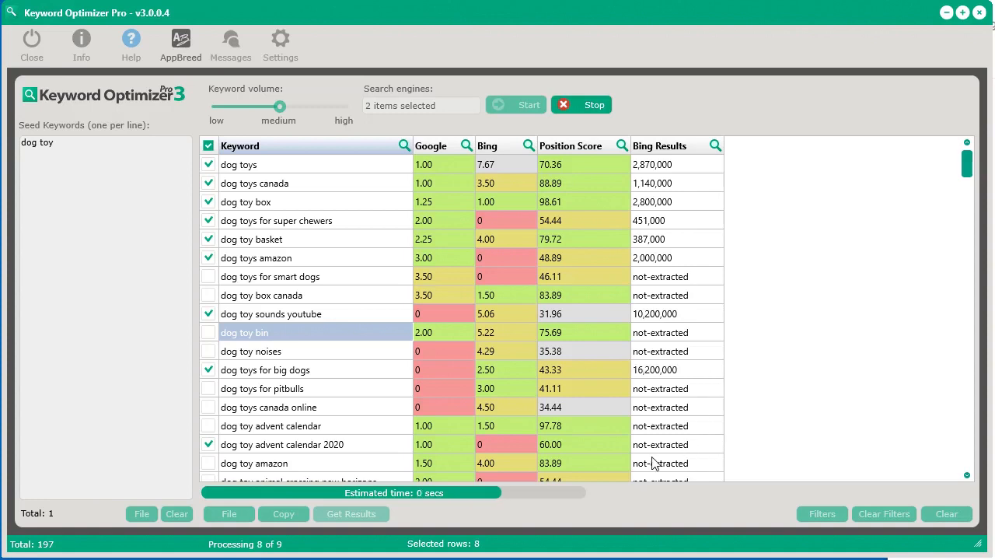
Open the built-in web browser, highlight the number of Bing results for "dog toy advent calendar 2020", and move the browser window aside.
{"action": "left_click", "coordinate": [130, 42]}
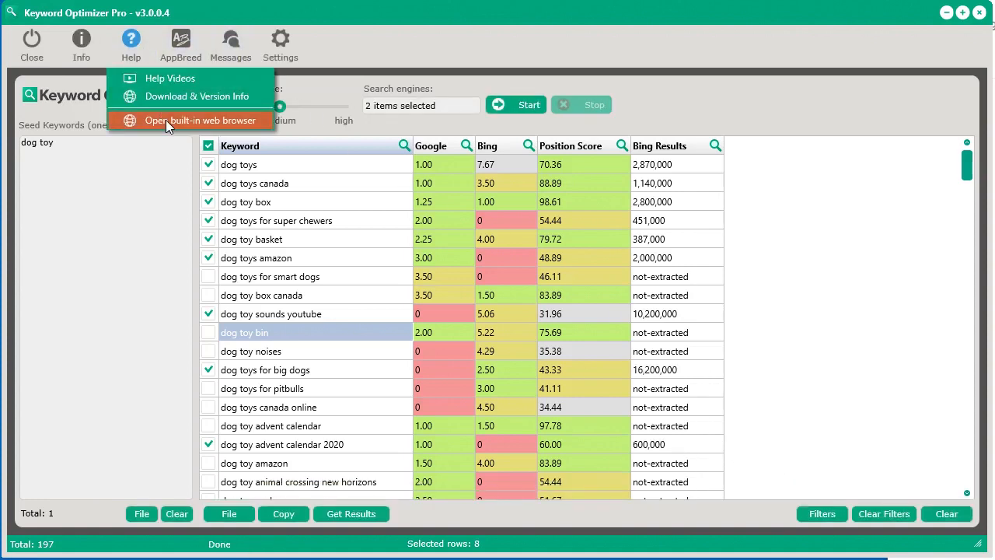
{"action": "left_click", "coordinate": [166, 120]}
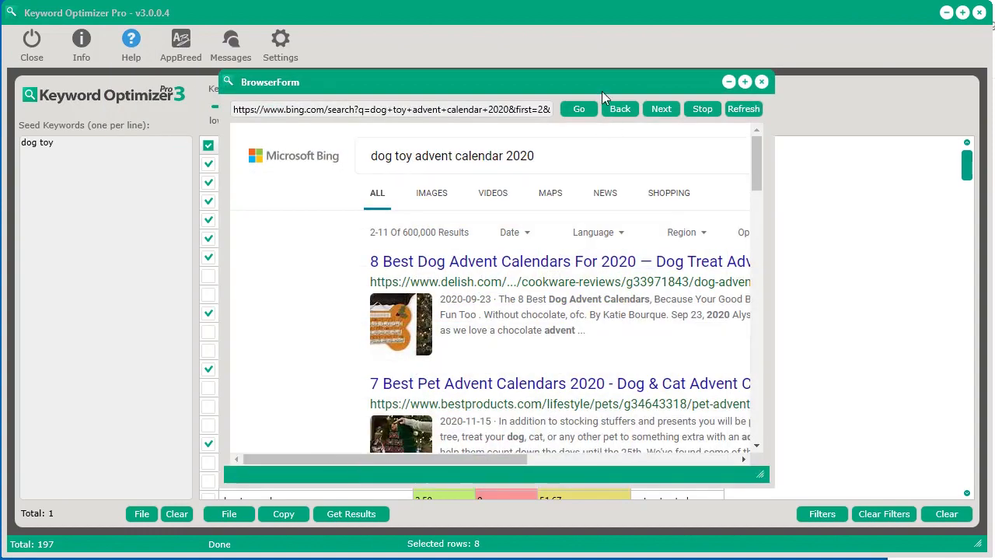
{"action": "left_click_drag", "start_coordinate": [602, 91], "coordinate": [594, 81]}
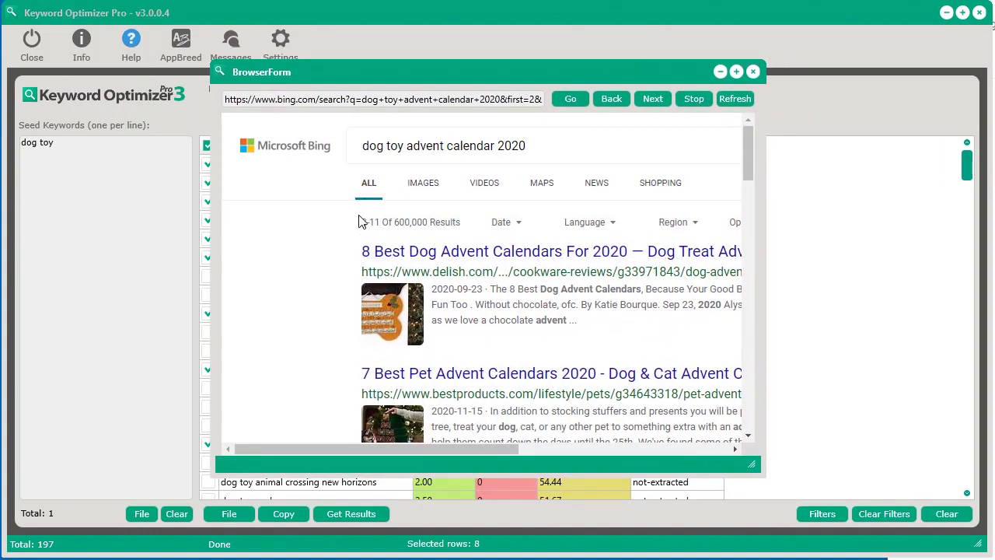
{"action": "double_click", "coordinate": [412, 222]}
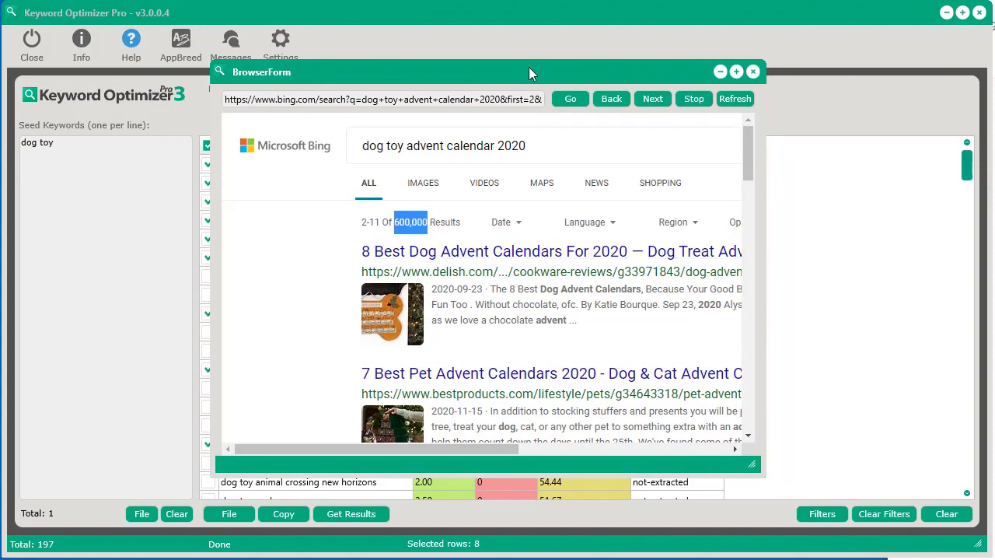
{"action": "left_click_drag", "start_coordinate": [233, 71], "coordinate": [667, 89]}
{"action": "left_click", "coordinate": [680, 443]}
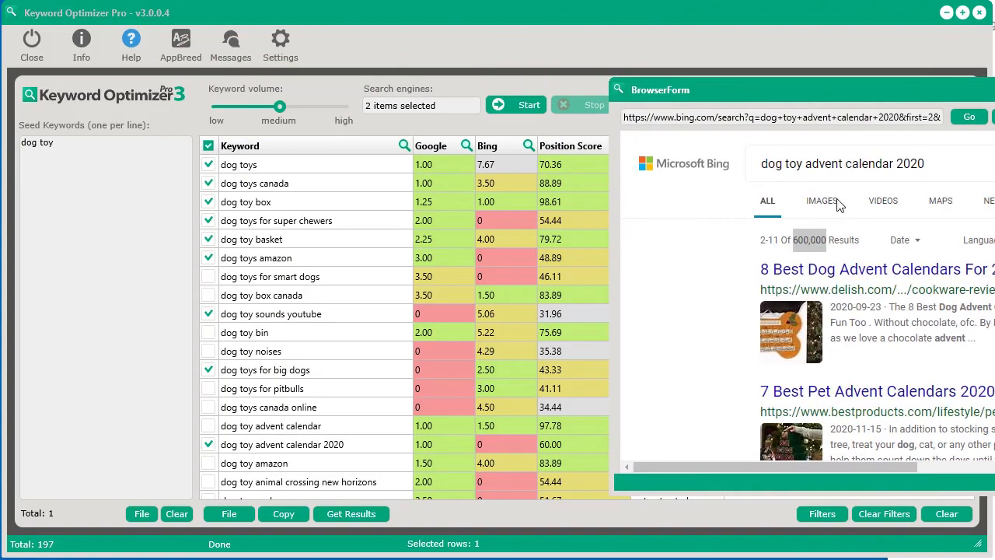
{"action": "left_click_drag", "start_coordinate": [934, 85], "coordinate": [978, 98]}
Sort the keywords by Bing results in ascending order and select the checks for all rows.
{"action": "left_click", "coordinate": [674, 146]}
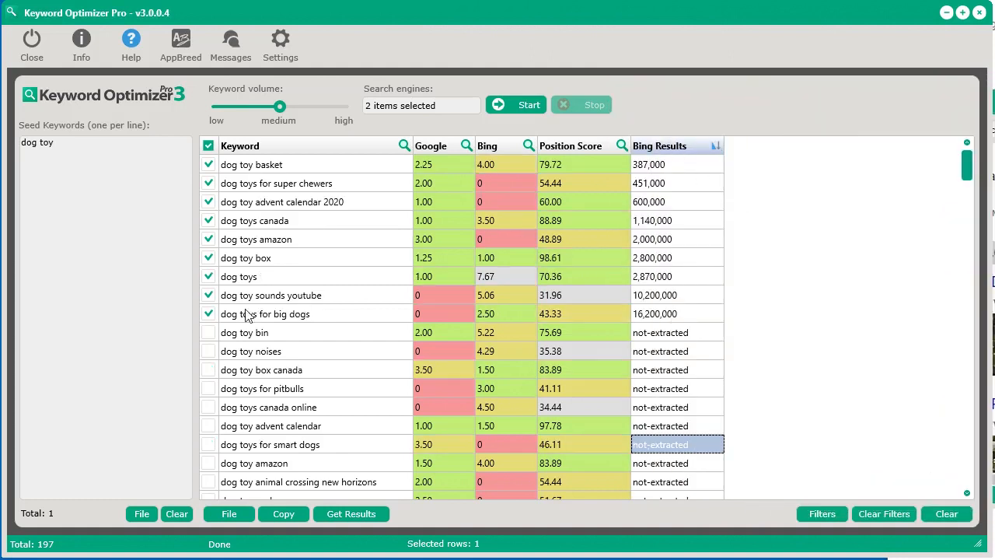
{"action": "left_click", "coordinate": [209, 152]}
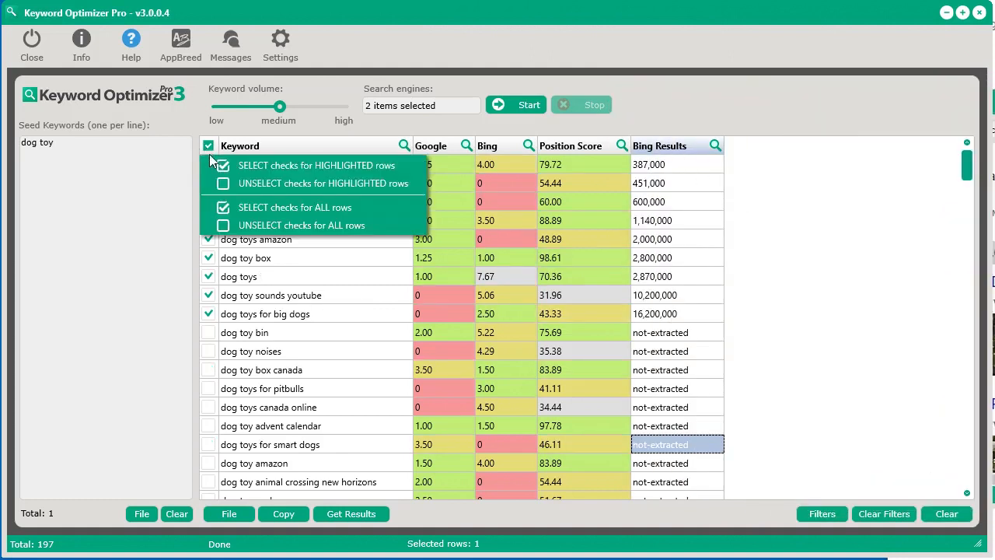
{"action": "left_click", "coordinate": [240, 210]}
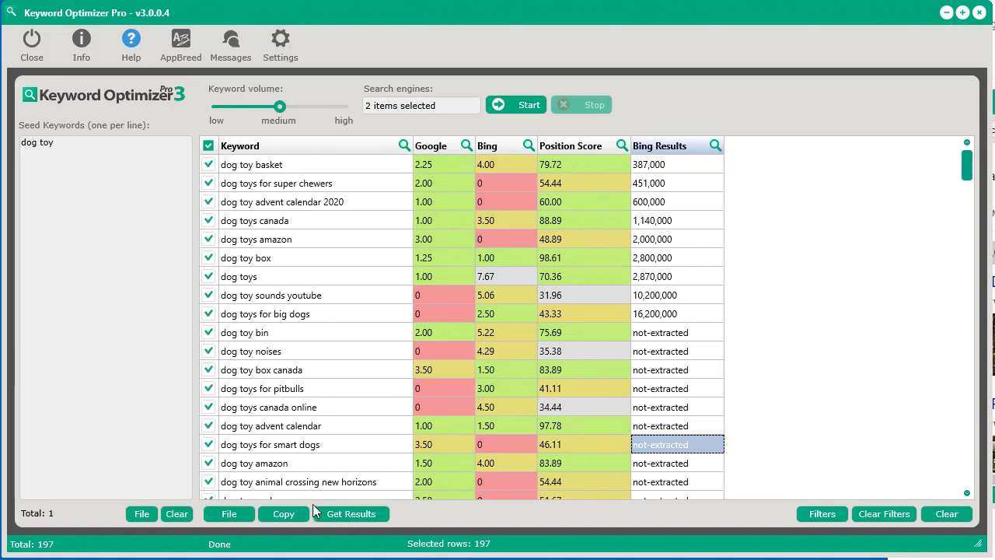
Start retrieving Bing results counts for all checked keywords, then stop the run early and close the built-in browser window.
{"action": "left_click", "coordinate": [344, 511]}
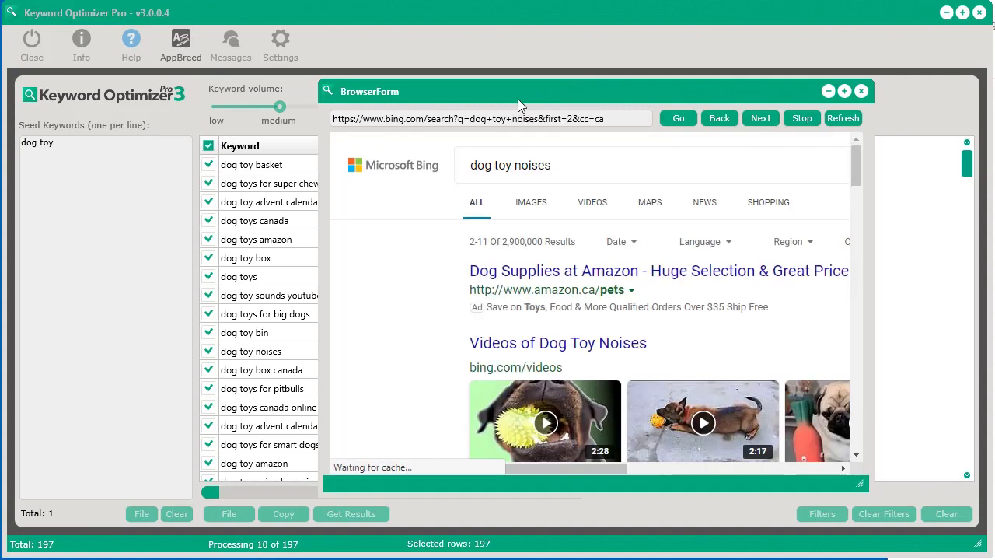
{"action": "left_click_drag", "start_coordinate": [585, 95], "coordinate": [287, 178]}
{"action": "left_click", "coordinate": [599, 106]}
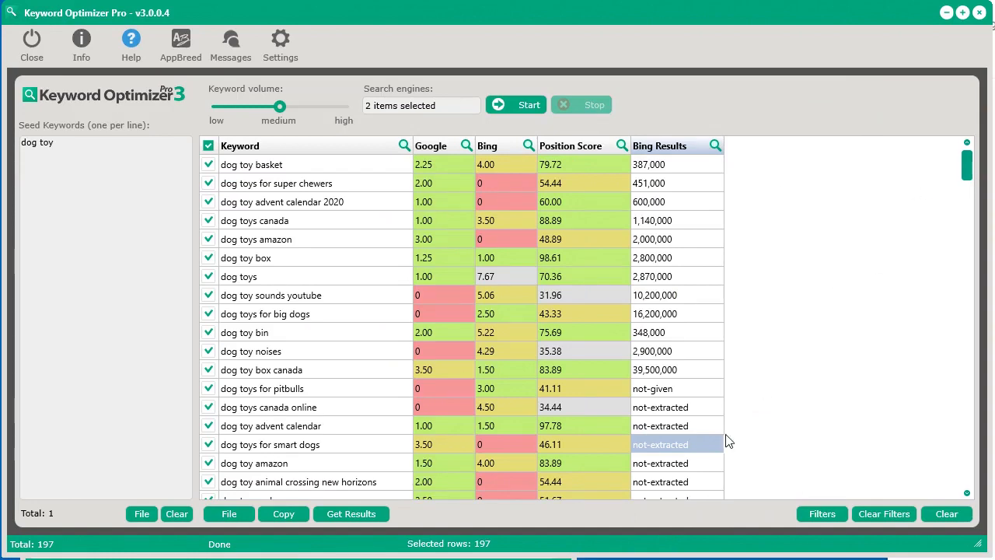
{"action": "left_click", "coordinate": [505, 558]}
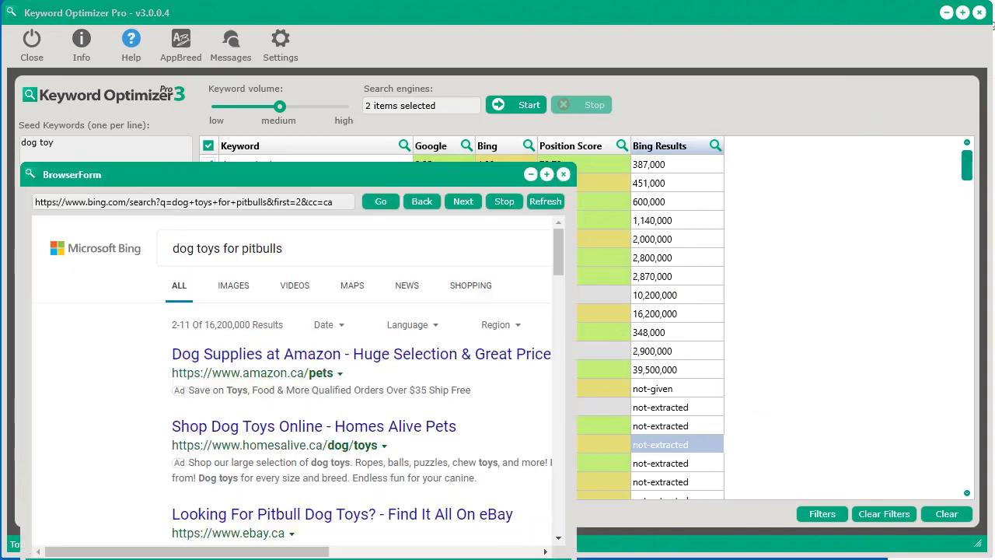
{"action": "left_click", "coordinate": [564, 173]}
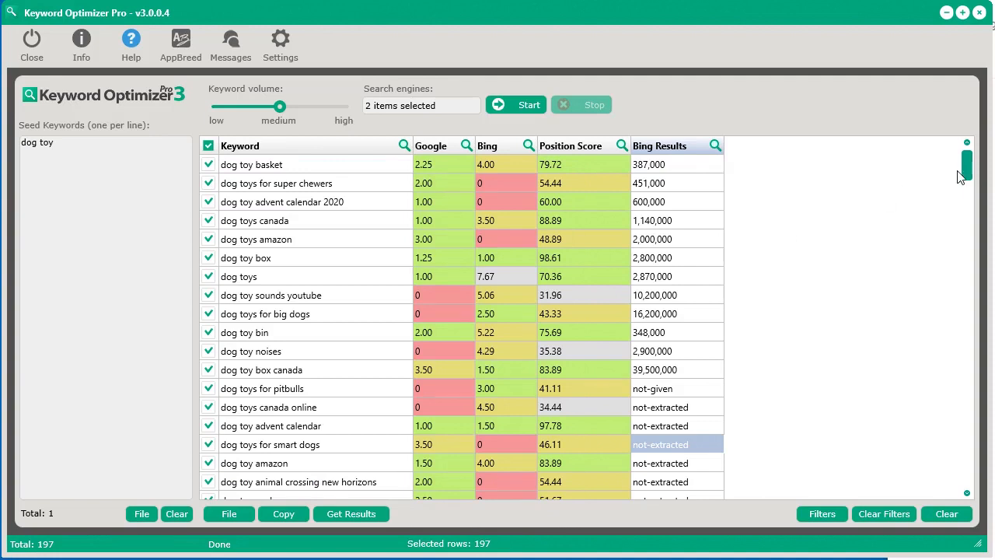
Sort the keywords by position score from highest to lowest and filter them to scores greater than 80.
{"action": "left_click", "coordinate": [576, 146]}
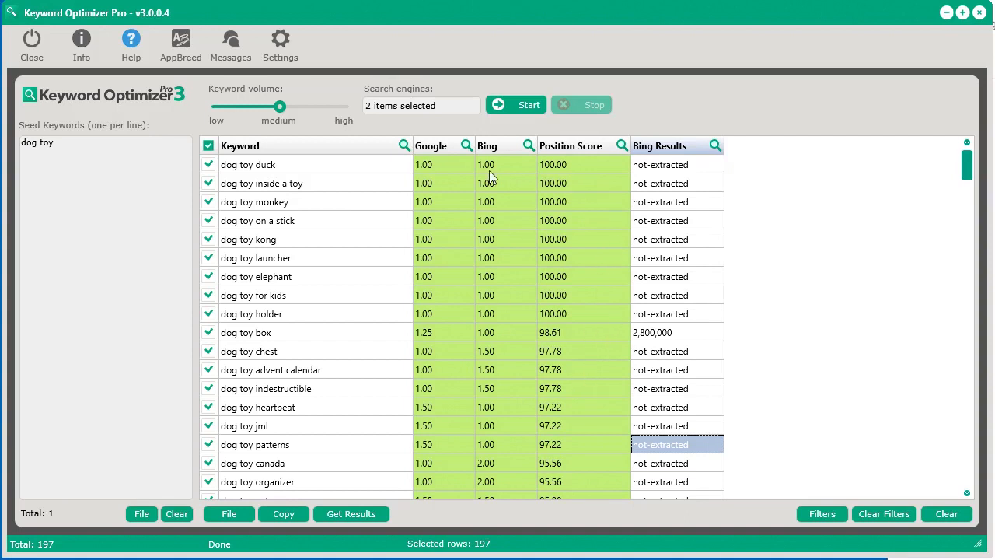
{"action": "left_click", "coordinate": [622, 146]}
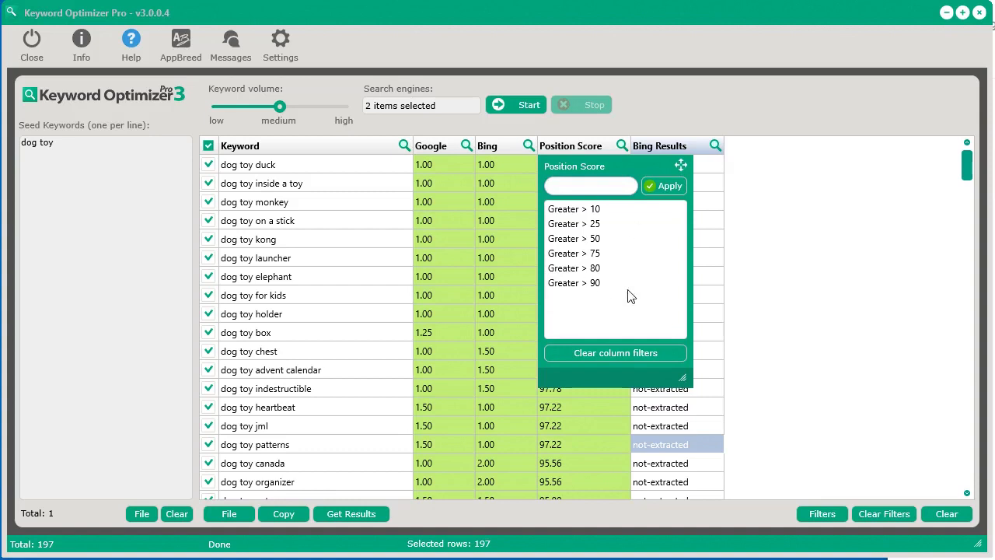
{"action": "left_click", "coordinate": [598, 257]}
{"action": "left_click", "coordinate": [587, 238]}
{"action": "left_click", "coordinate": [585, 223]}
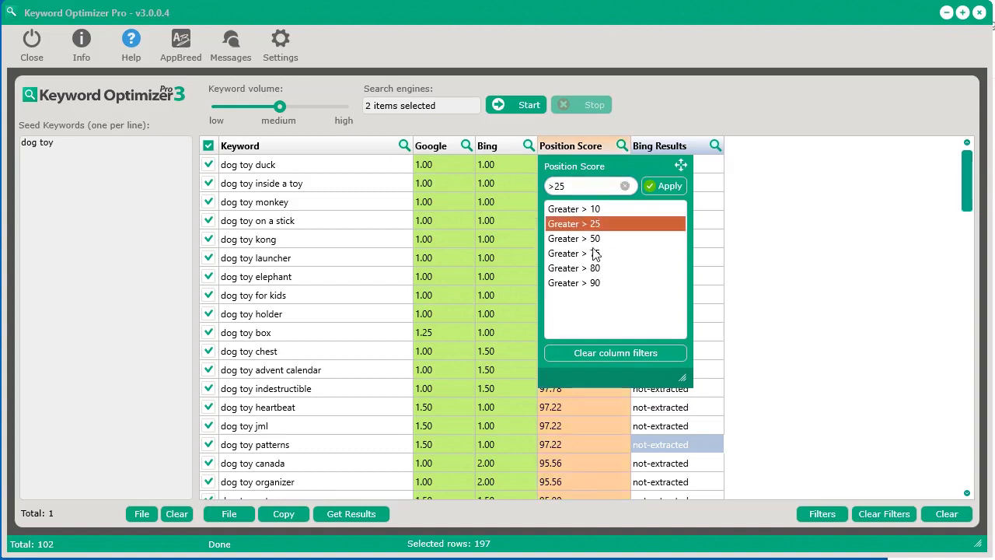
{"action": "left_click", "coordinate": [598, 268]}
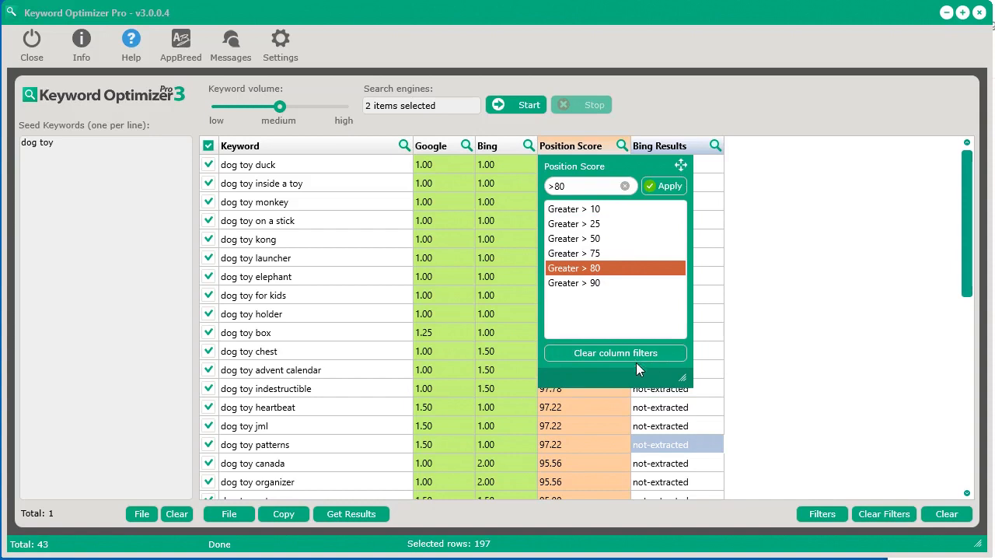
{"action": "left_click", "coordinate": [592, 428]}
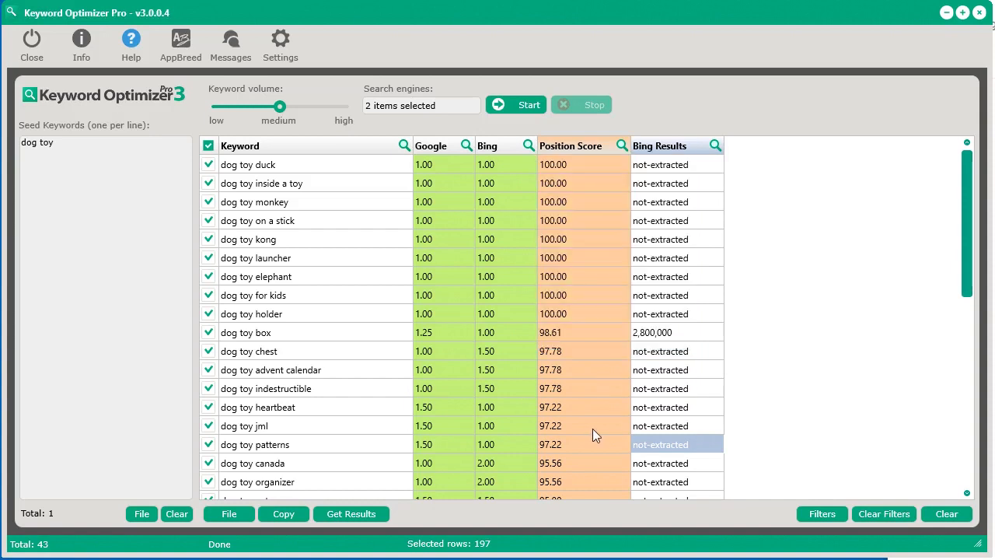
Narrow the position score filter to scores greater than 90.
{"action": "left_click", "coordinate": [622, 146]}
{"action": "left_click", "coordinate": [600, 279]}
{"action": "left_click", "coordinate": [651, 442]}
{"action": "scroll", "coordinate": [802, 340], "scroll_direction": "down", "scroll_amount": 1}
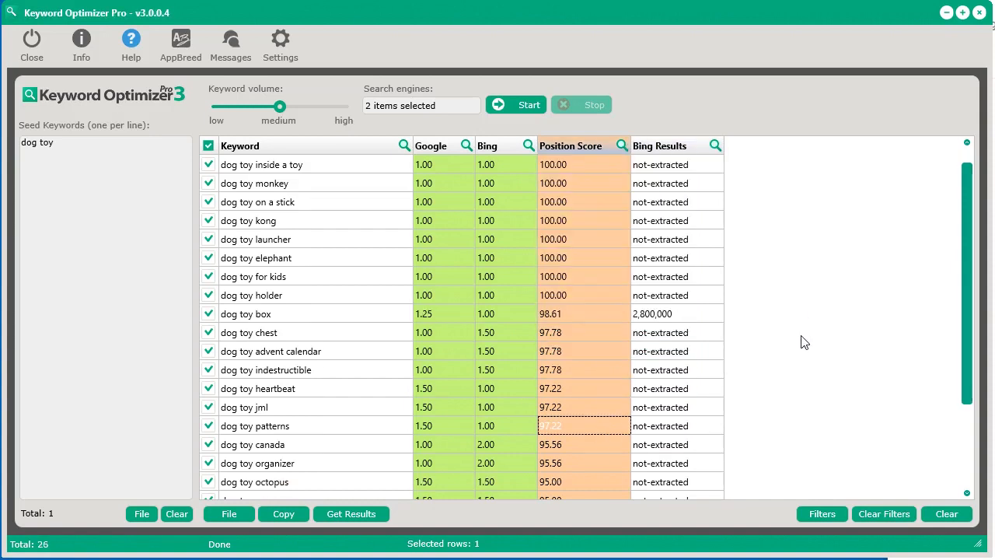
{"action": "scroll", "coordinate": [812, 366], "scroll_direction": "up", "scroll_amount": 1}
Retrieve the Bing results counts for the filtered keywords and sort them by Bing results in ascending order.
{"action": "left_click", "coordinate": [351, 514]}
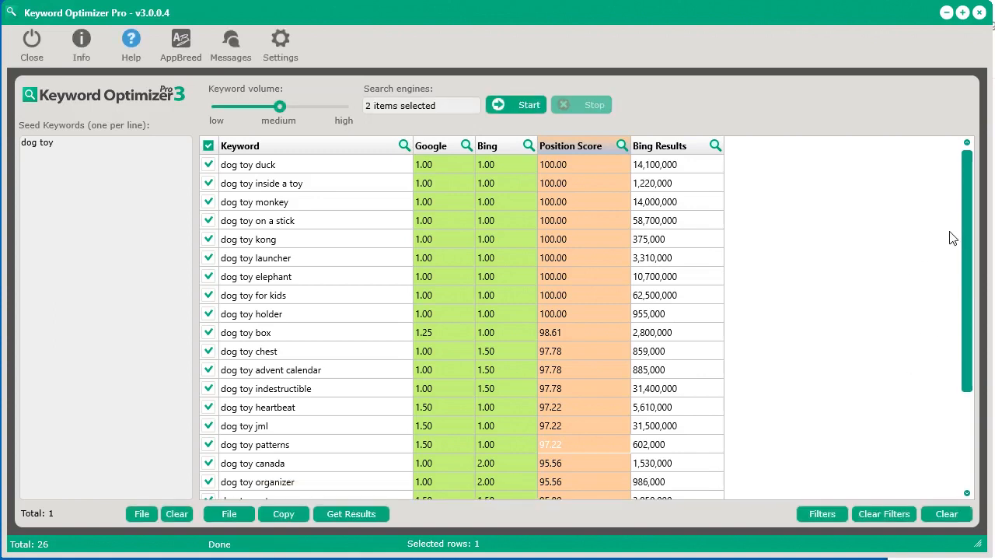
{"action": "scroll", "coordinate": [970, 250], "scroll_direction": "down", "scroll_amount": 4}
{"action": "scroll", "coordinate": [970, 250], "scroll_direction": "up", "scroll_amount": 4}
{"action": "left_click", "coordinate": [669, 152]}
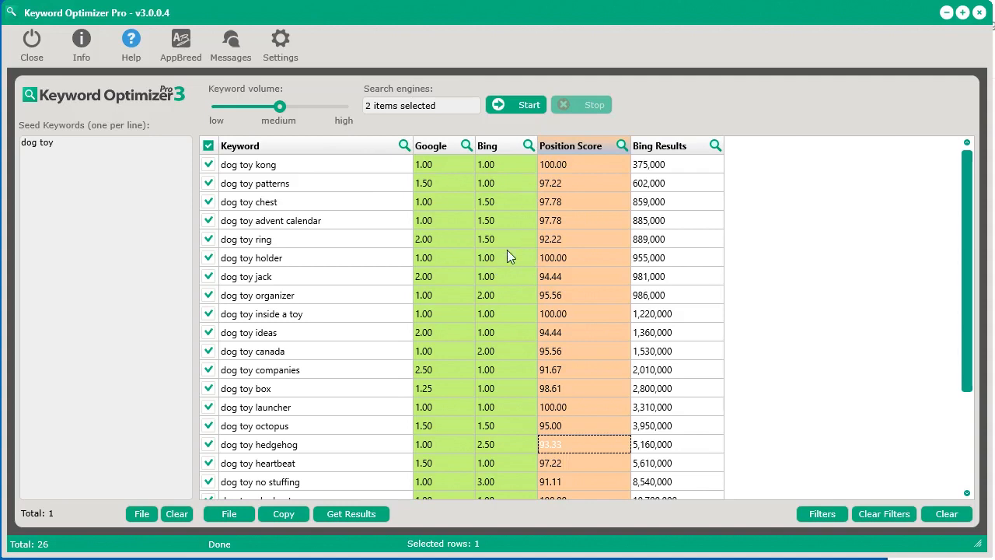
Shorten the seed keyword to "dog" and clear the keyword list's filters.
{"action": "double_click", "coordinate": [45, 143]}
{"action": "key", "text": "BackSpace"}
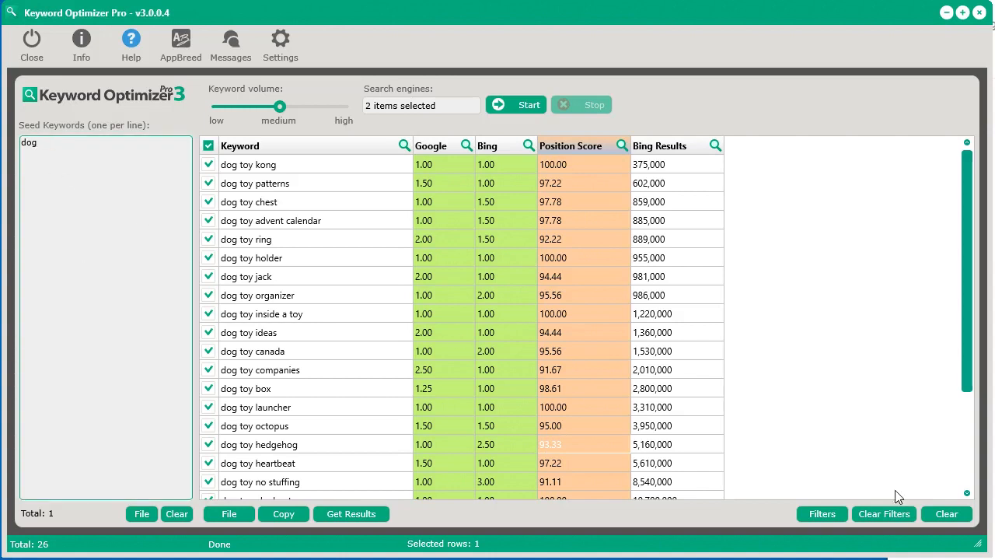
{"action": "left_click", "coordinate": [905, 513]}
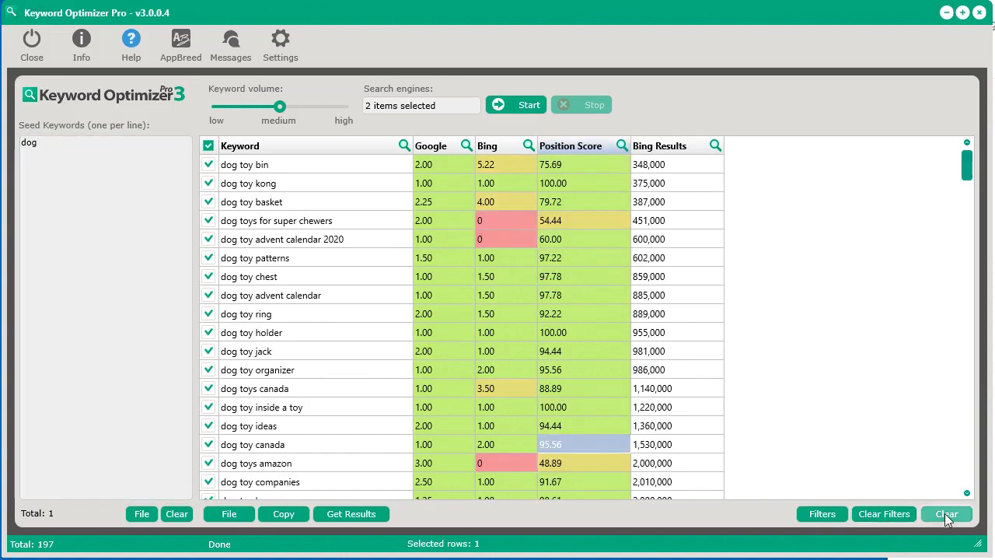
Empty the keyword list and set the keyword volume to high.
{"action": "left_click", "coordinate": [945, 515]}
{"action": "left_click", "coordinate": [480, 391]}
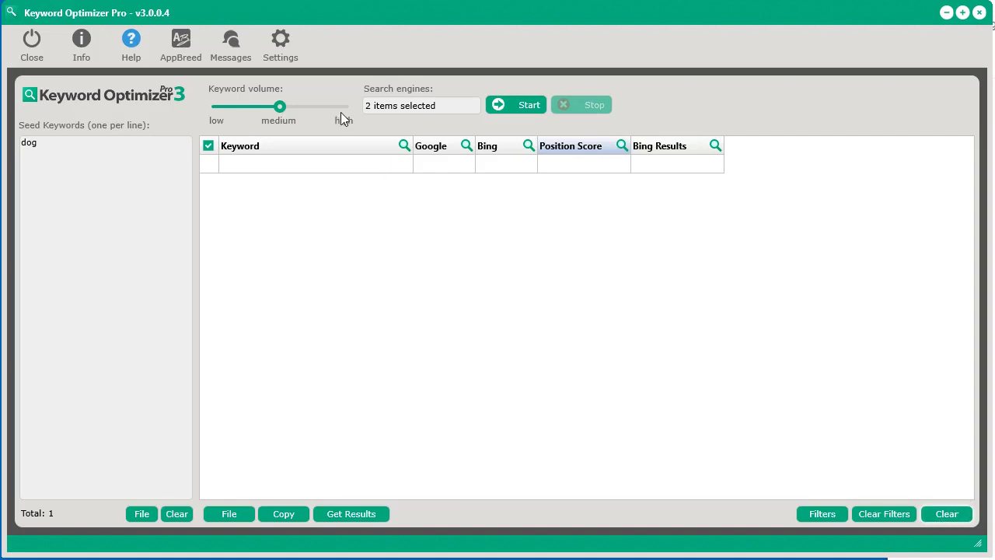
{"action": "left_click_drag", "start_coordinate": [278, 108], "coordinate": [360, 114]}
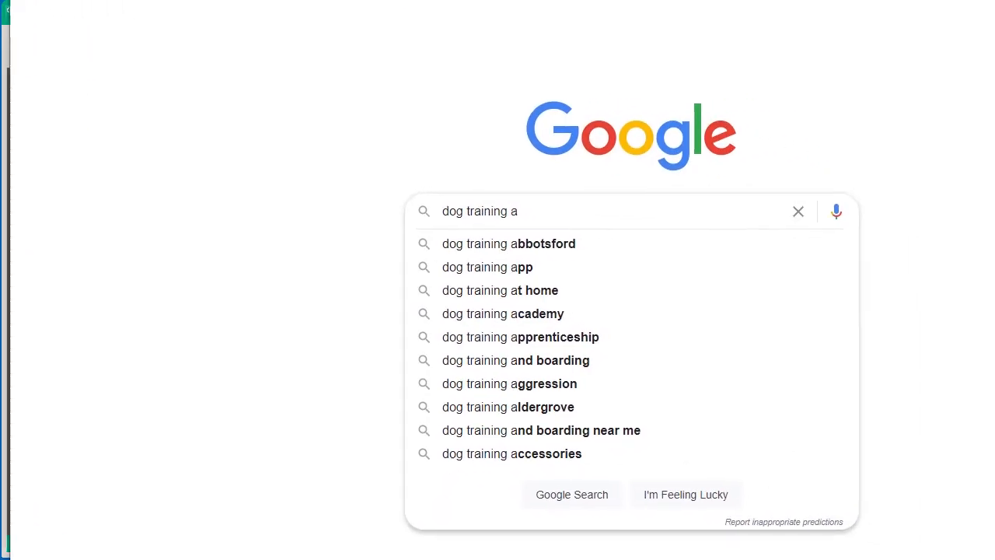
In the browser, view Google's search suggestions for "dog aa", "dog ab" and "dog ac" in place of "dog training a".
{"action": "key", "text": "BackSpace"}
{"action": "key", "text": "BackSpace"}
{"action": "key", "text": "BackSpace"}
{"action": "key", "text": "BackSpace"}
{"action": "key", "text": "BackSpace"}
{"action": "key", "text": "BackSpace"}
{"action": "key", "text": "BackSpace"}
{"action": "key", "text": "BackSpace"}
{"action": "key", "text": "BackSpace"}
{"action": "key", "text": "BackSpace"}
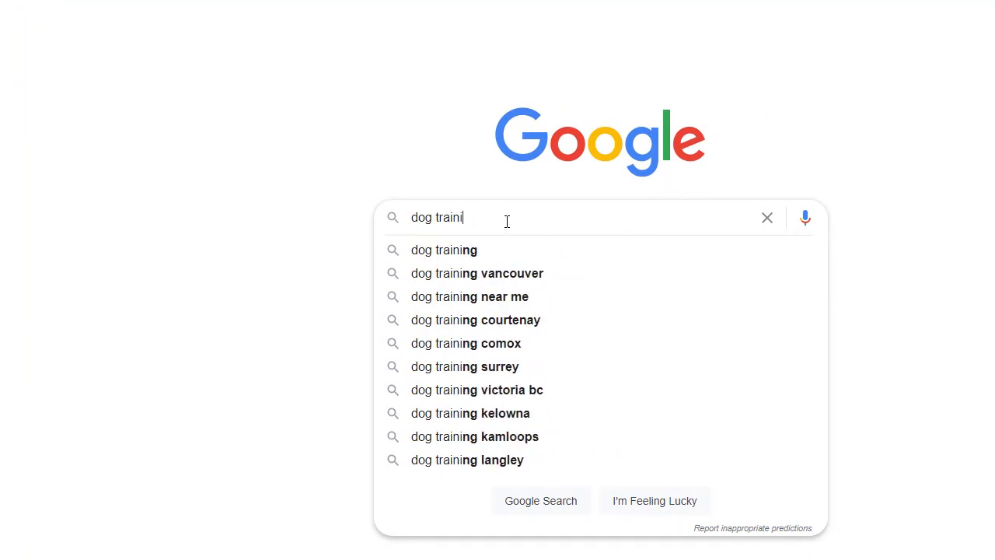
{"action": "type", "text": "aa"}
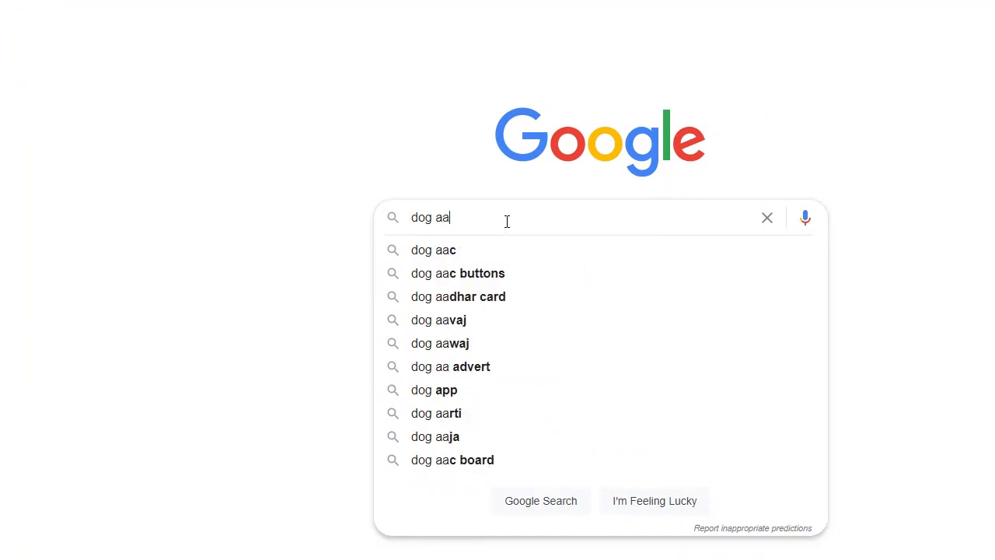
{"action": "key", "text": "BackSpace"}
{"action": "type", "text": "b"}
{"action": "key", "text": "BackSpace"}
{"action": "type", "text": "c"}
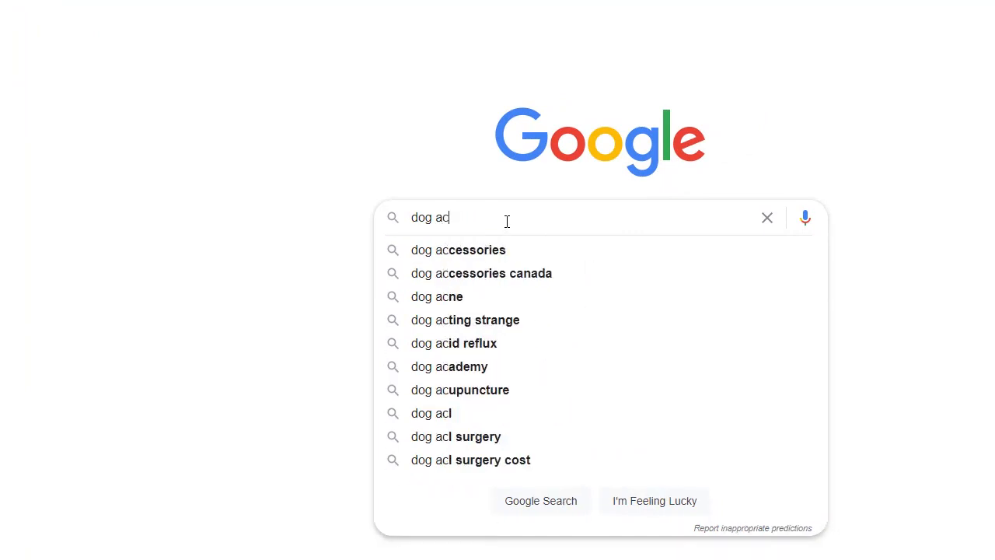
View Google's search suggestions for "dog ba" and "dog bc".
{"action": "key", "text": "BackSpace"}
{"action": "key", "text": "BackSpace"}
{"action": "key", "text": "BackSpace"}
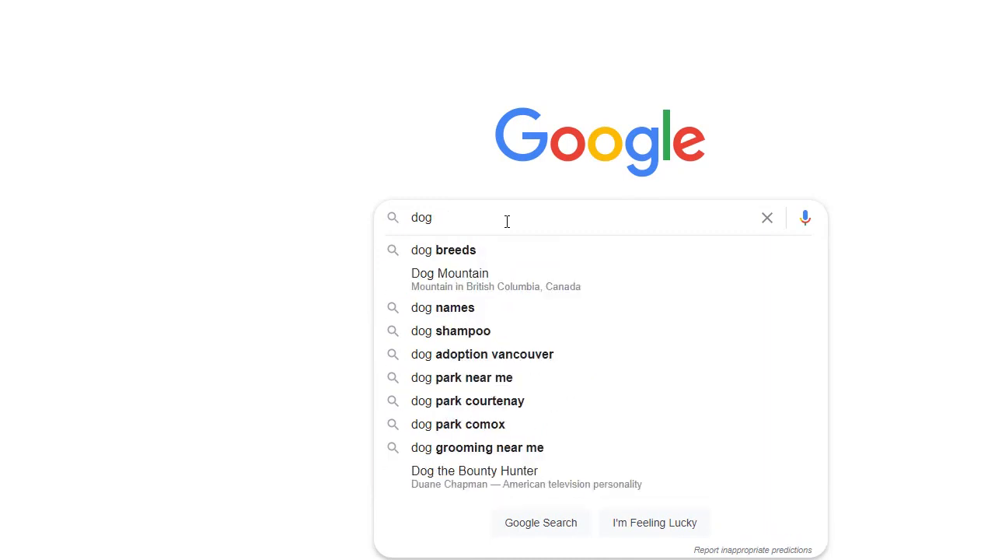
{"action": "type", "text": "ba"}
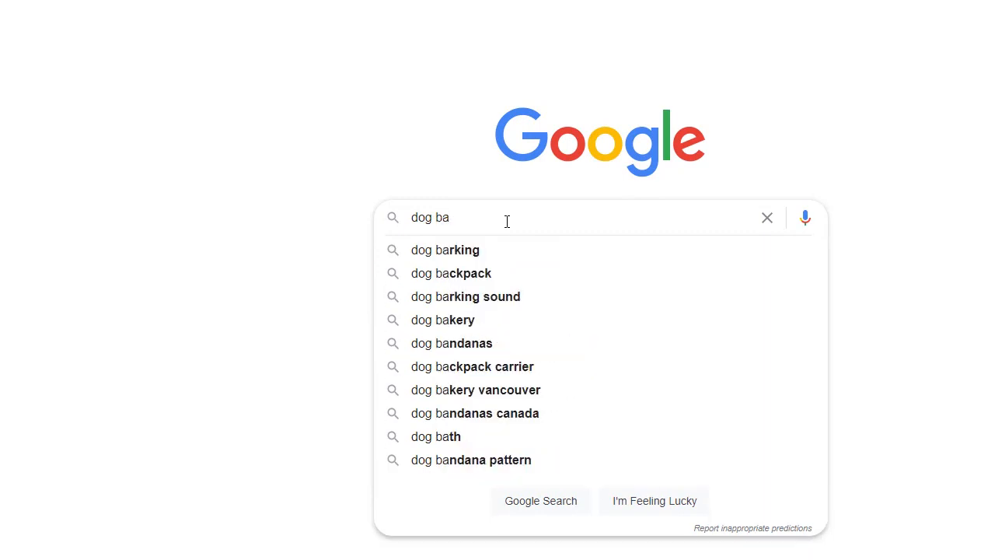
{"action": "key", "text": "BackSpace"}
{"action": "type", "text": "c"}
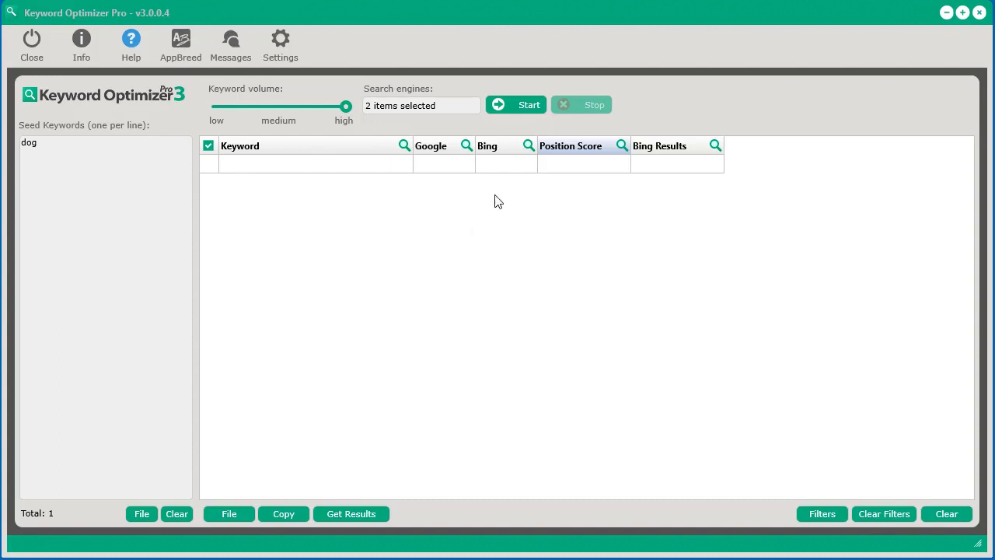
Back in Keyword Optimizer Pro, run the high-volume keyword search for "dog" and stop it early.
{"action": "left_click", "coordinate": [502, 107]}
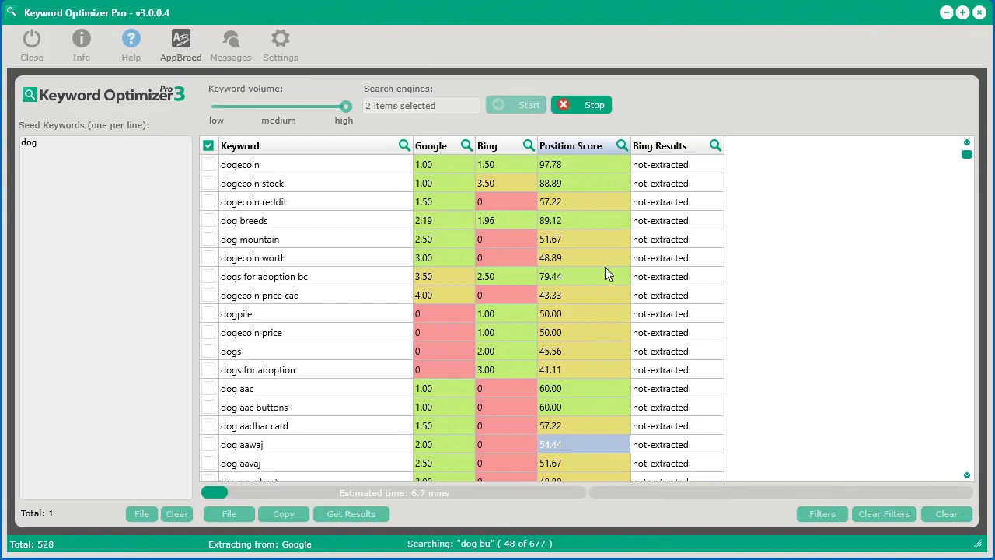
{"action": "left_click", "coordinate": [598, 106]}
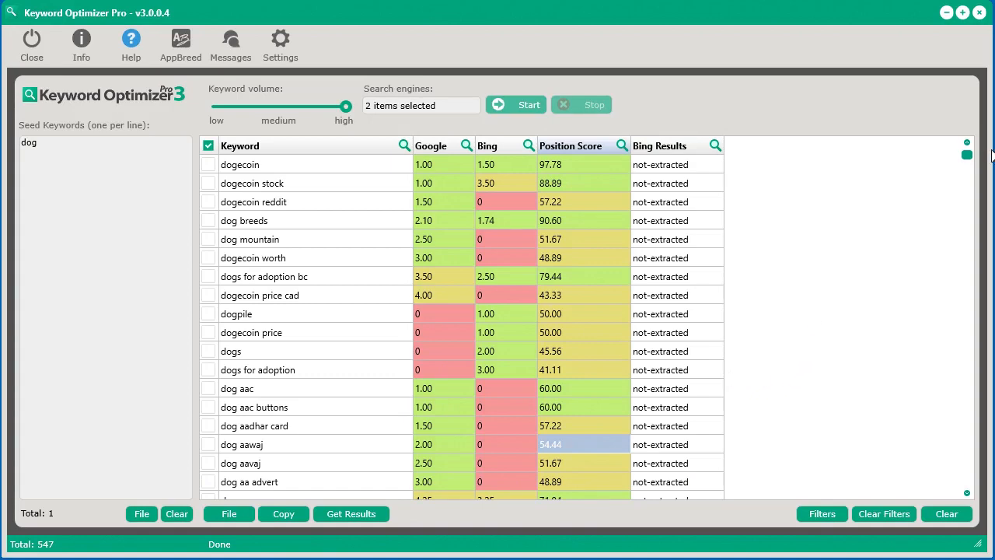
{"action": "mouse_move", "coordinate": [969, 156]}
{"action": "left_mouse_down"}
{"action": "mouse_move", "coordinate": [969, 171]}
{"action": "mouse_move", "coordinate": [969, 155]}
{"action": "left_mouse_up"}
Set the keyword volume back to medium and empty the keyword list.
{"action": "left_click_drag", "start_coordinate": [346, 114], "coordinate": [285, 119]}
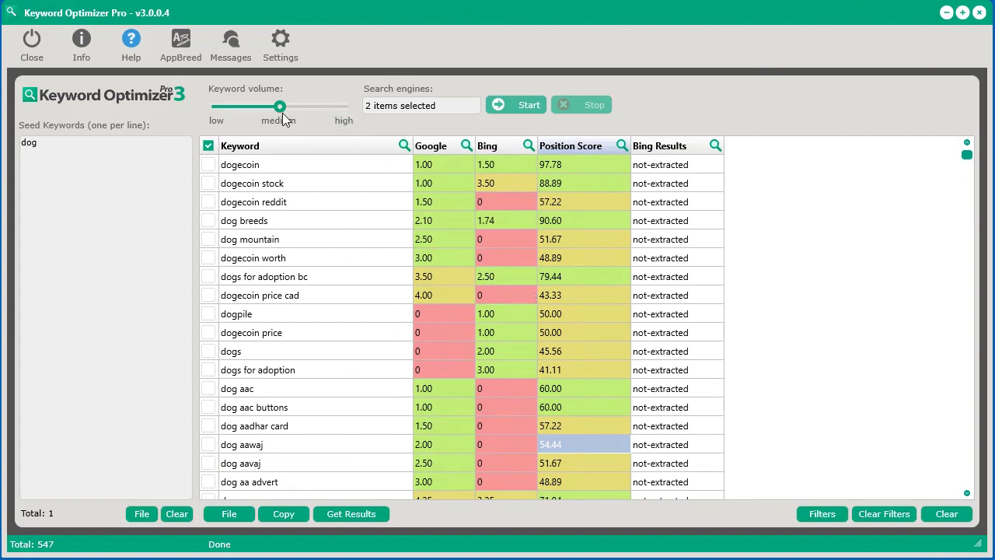
{"action": "left_click", "coordinate": [947, 514]}
{"action": "left_click", "coordinate": [476, 388]}
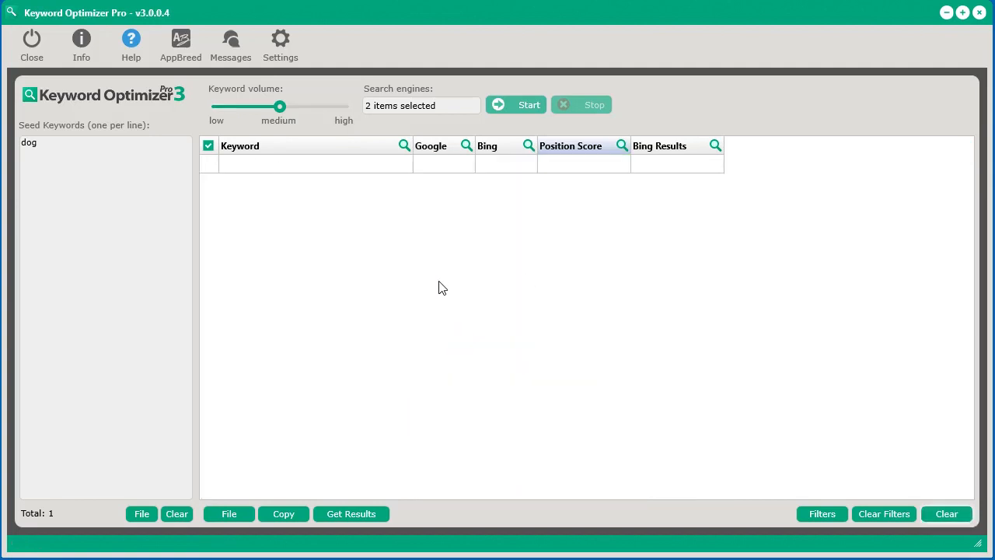
{"action": "left_click", "coordinate": [86, 152]}
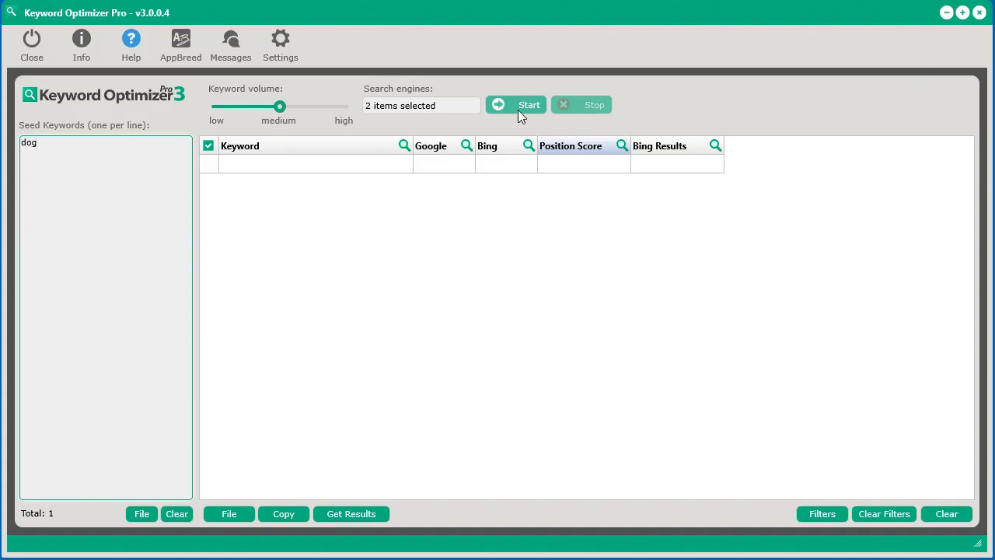
{"action": "left_click", "coordinate": [467, 105]}
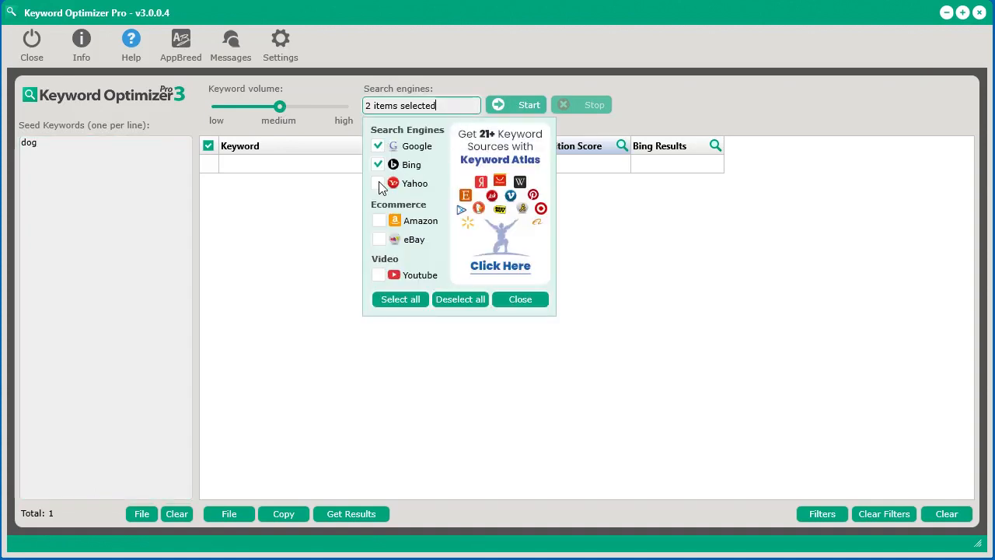
{"action": "left_click", "coordinate": [379, 183]}
{"action": "left_click", "coordinate": [381, 184]}
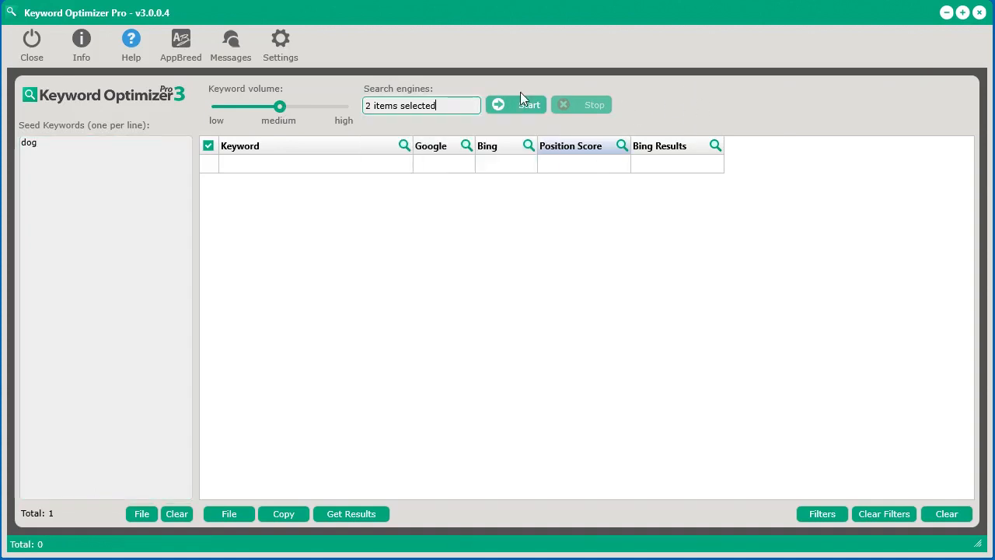
Run the medium-volume search for "dog" only partway and send all found keywords to the seed list.
{"action": "left_click", "coordinate": [511, 105]}
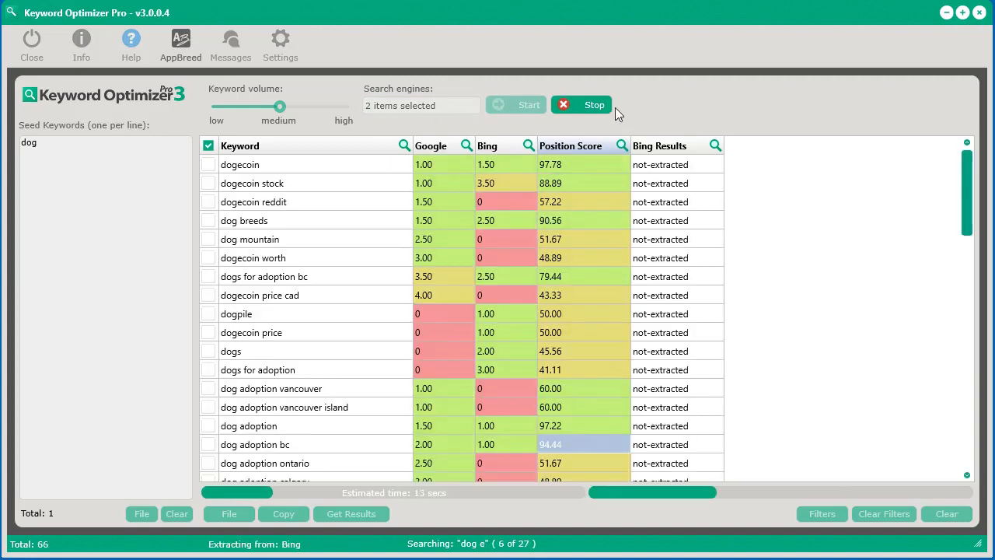
{"action": "left_click", "coordinate": [594, 105]}
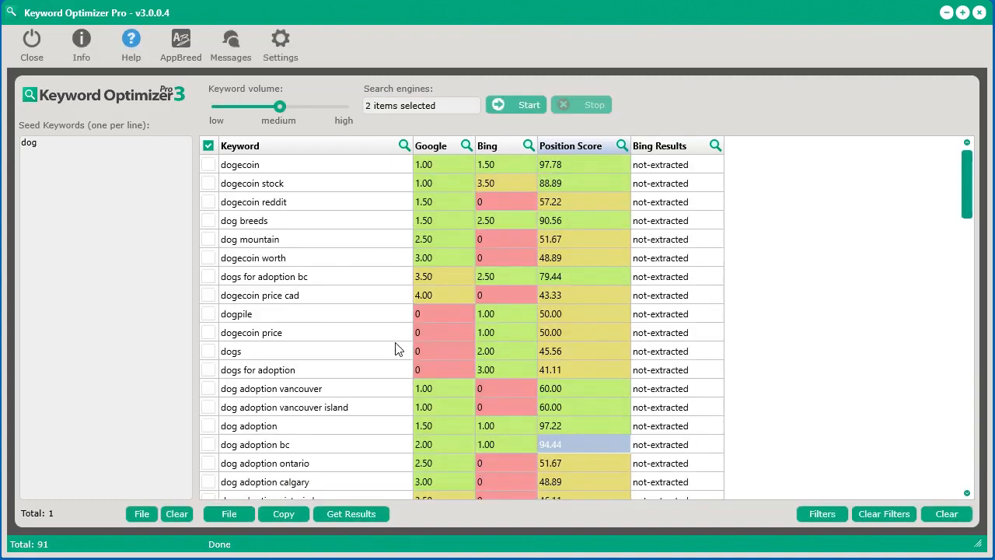
{"action": "right_click", "coordinate": [266, 267]}
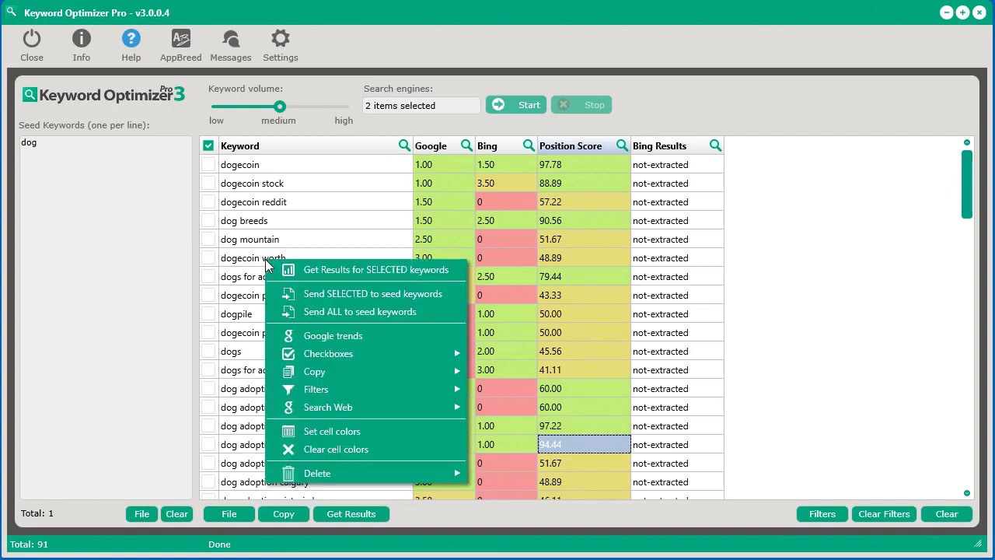
{"action": "left_click", "coordinate": [382, 312]}
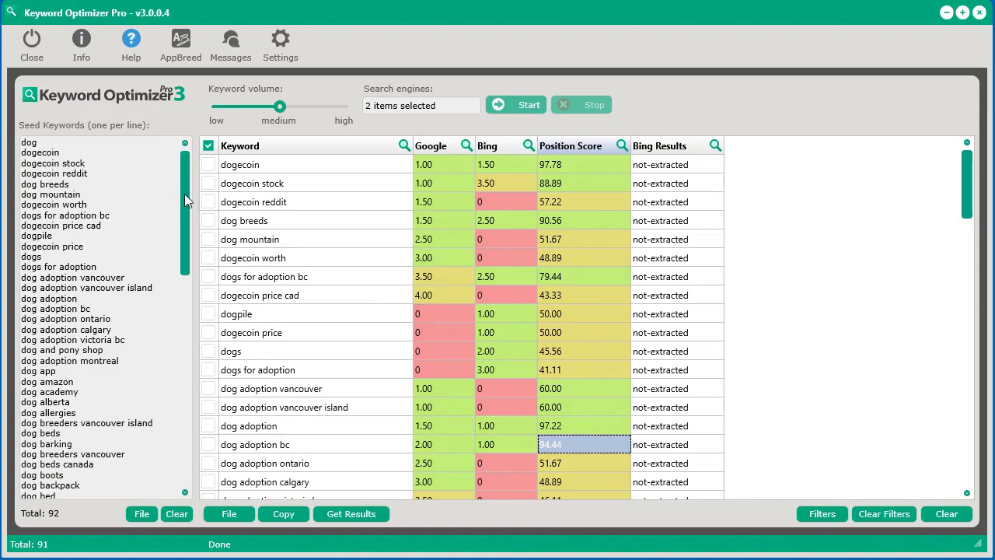
{"action": "left_click_drag", "start_coordinate": [185, 196], "coordinate": [156, 194]}
Clear all keyword results and empty the seed keyword list.
{"action": "left_click", "coordinate": [940, 512]}
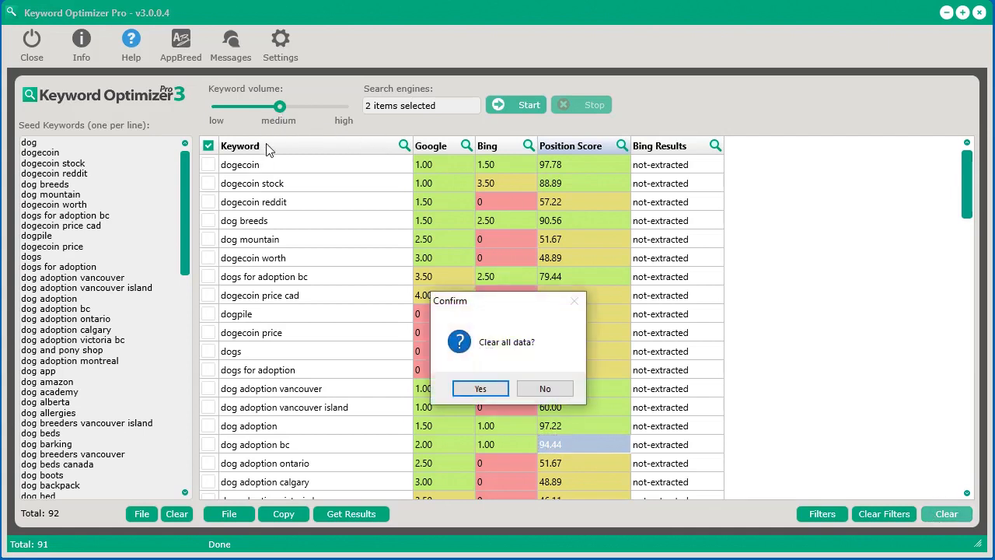
{"action": "left_click", "coordinate": [481, 388]}
{"action": "left_click", "coordinate": [173, 514]}
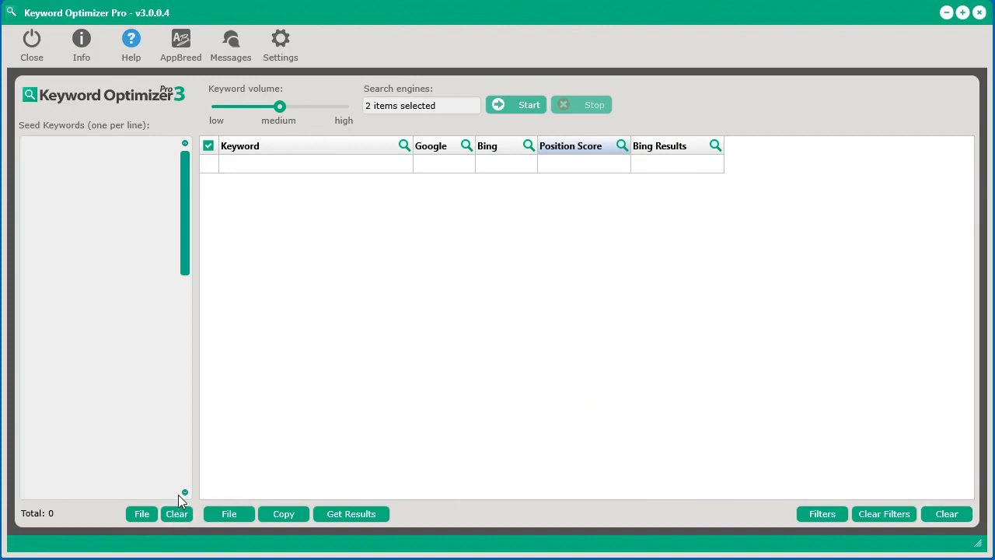
Set the keyword volume to low and search for keywords with the seed "dog toy".
{"action": "left_click", "coordinate": [227, 124]}
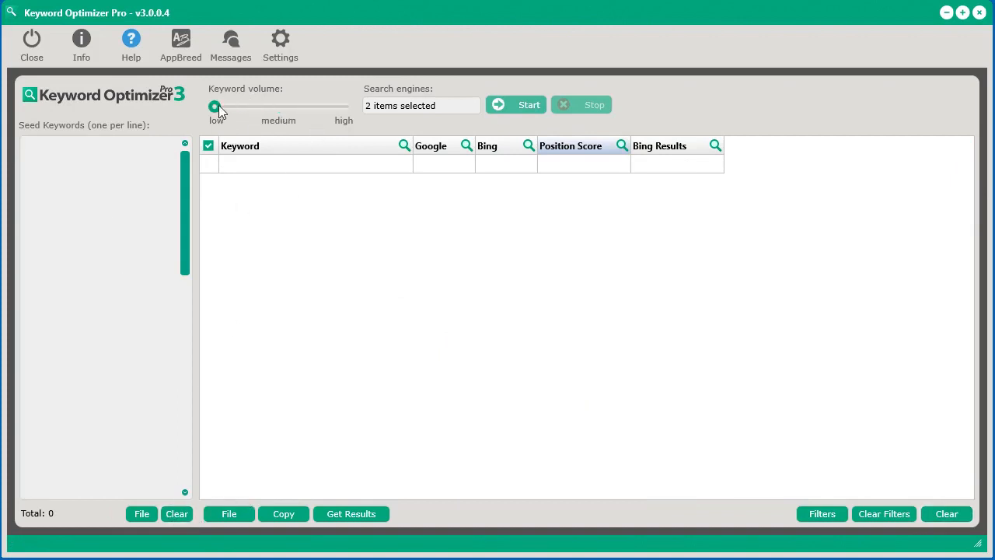
{"action": "left_click", "coordinate": [73, 201]}
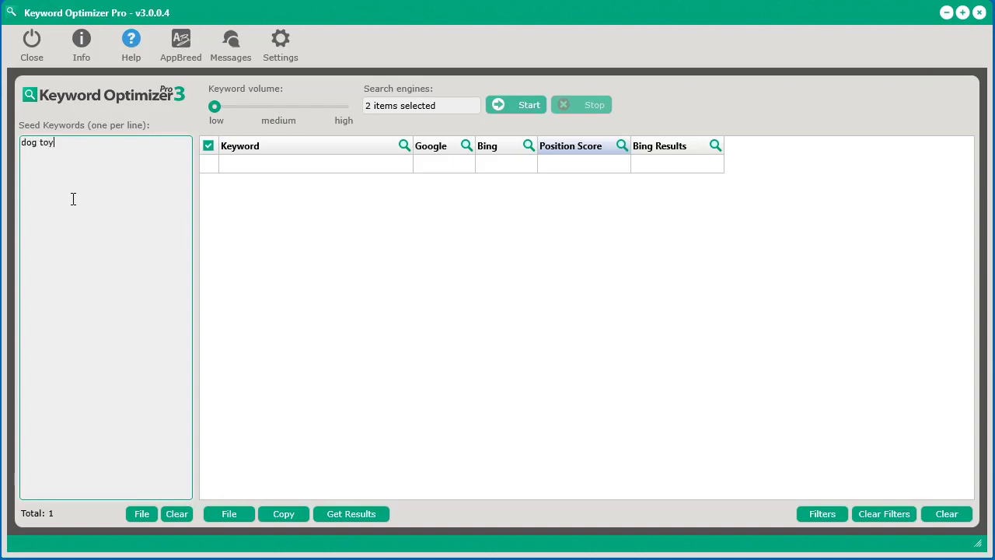
{"action": "left_click", "coordinate": [528, 105]}
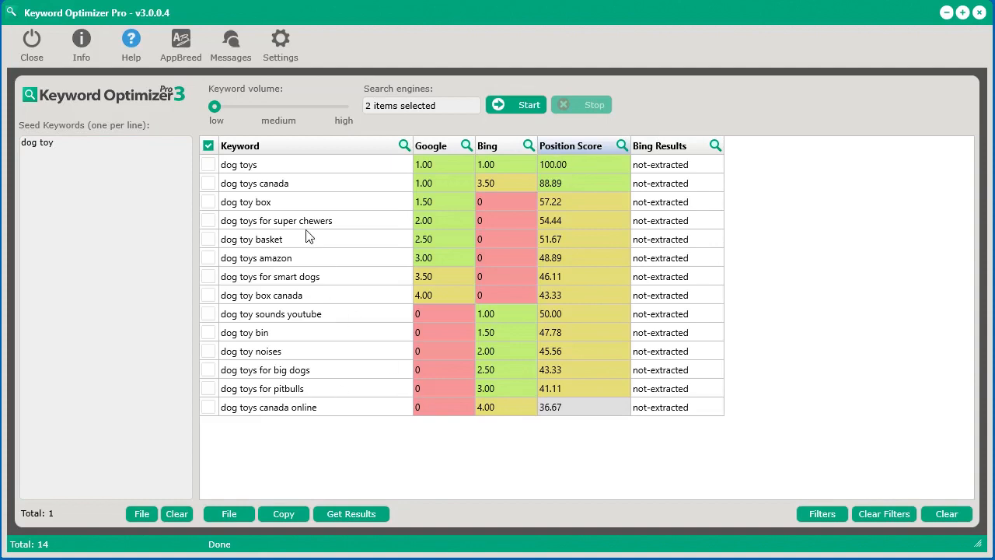
Send all found "dog toy" keywords to the seed list and rerun the search with an emptied results table.
{"action": "right_click", "coordinate": [306, 230]}
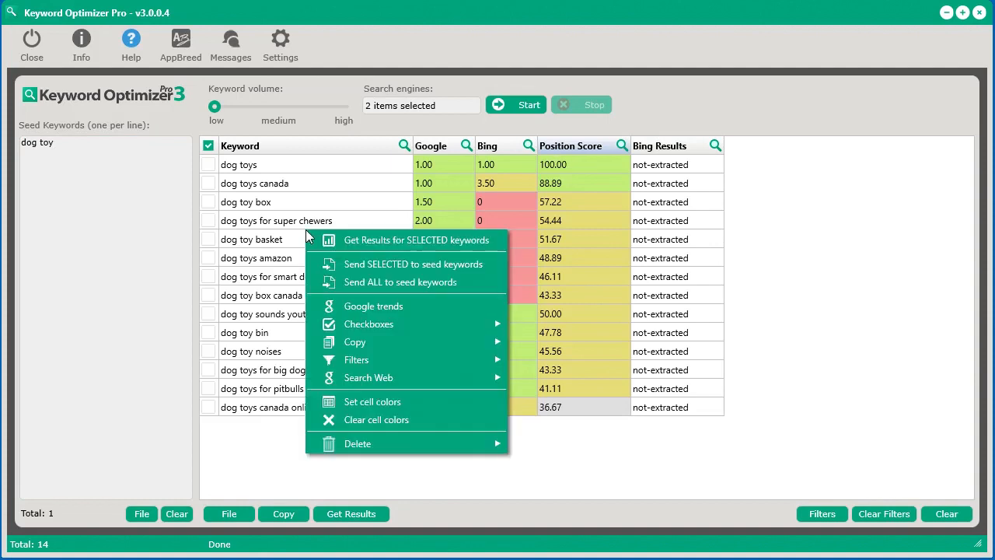
{"action": "left_click", "coordinate": [433, 283]}
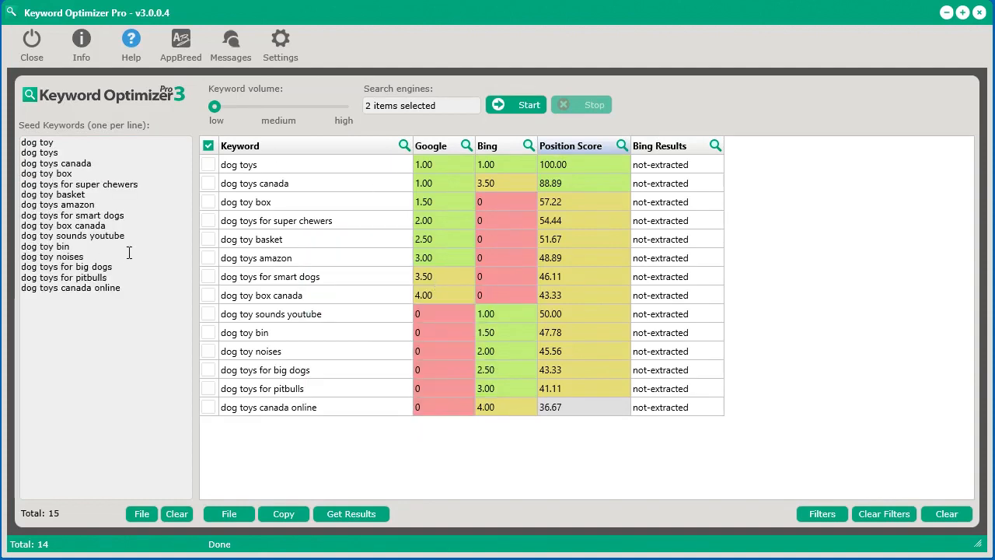
{"action": "left_click", "coordinate": [943, 510]}
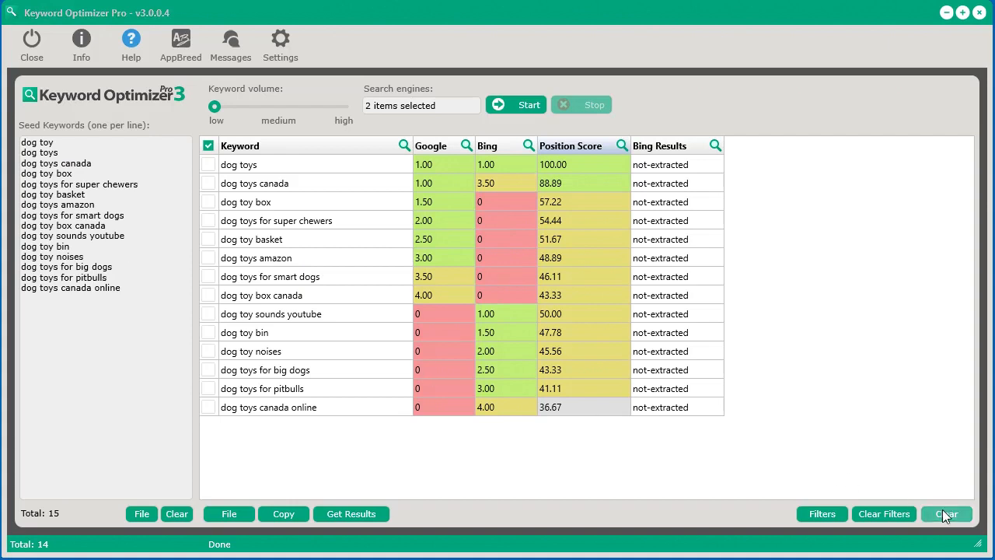
{"action": "left_click", "coordinate": [475, 389]}
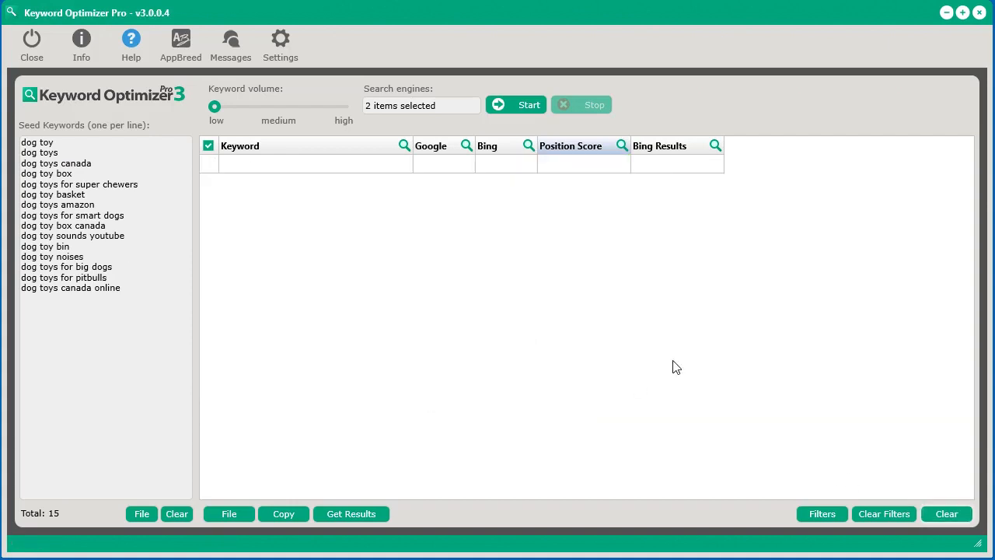
{"action": "left_click", "coordinate": [524, 106]}
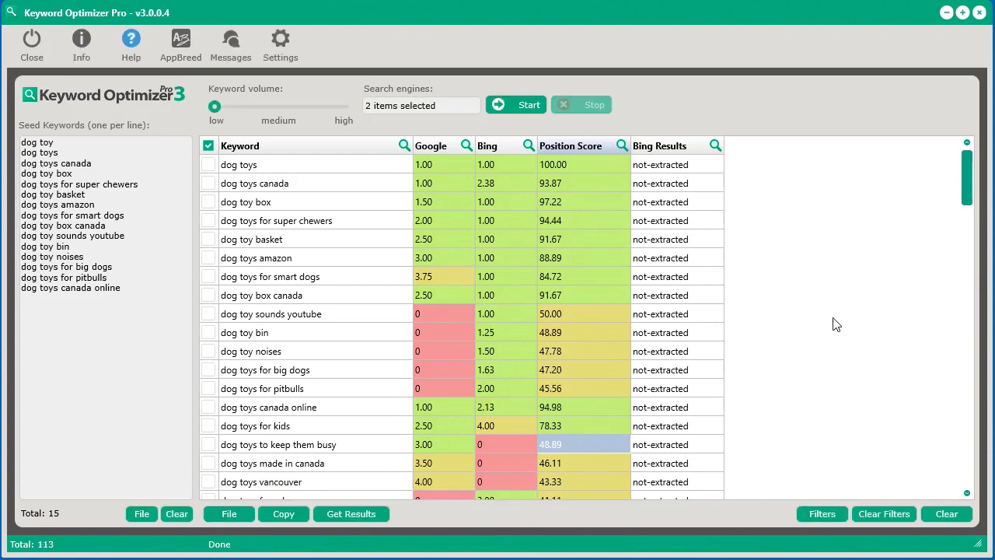
Sort the found keywords by position score from highest to lowest.
{"action": "mouse_move", "coordinate": [968, 169]}
{"action": "left_mouse_down"}
{"action": "mouse_move", "coordinate": [967, 198]}
{"action": "mouse_move", "coordinate": [967, 163]}
{"action": "left_mouse_up"}
{"action": "left_click", "coordinate": [597, 142]}
{"action": "left_click", "coordinate": [596, 143]}
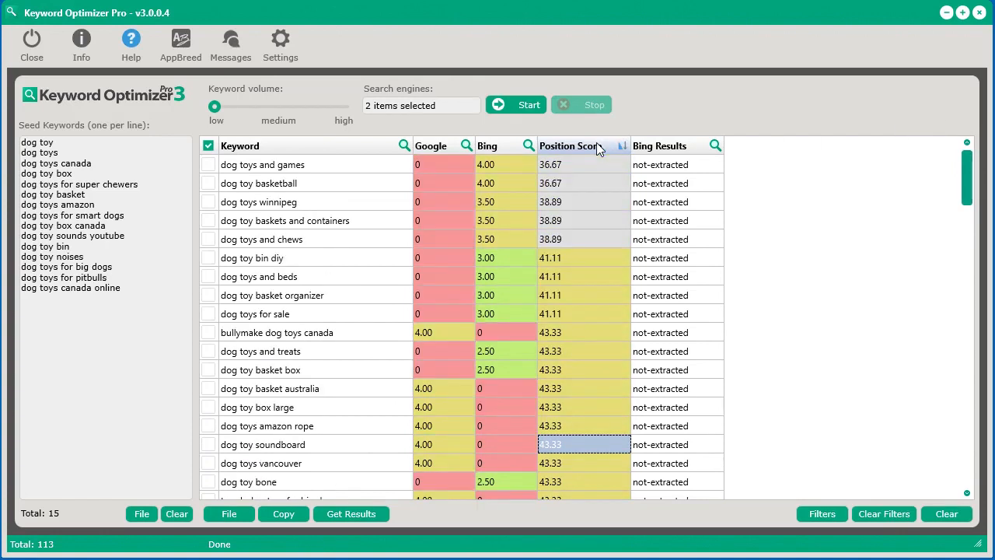
{"action": "left_click", "coordinate": [580, 152]}
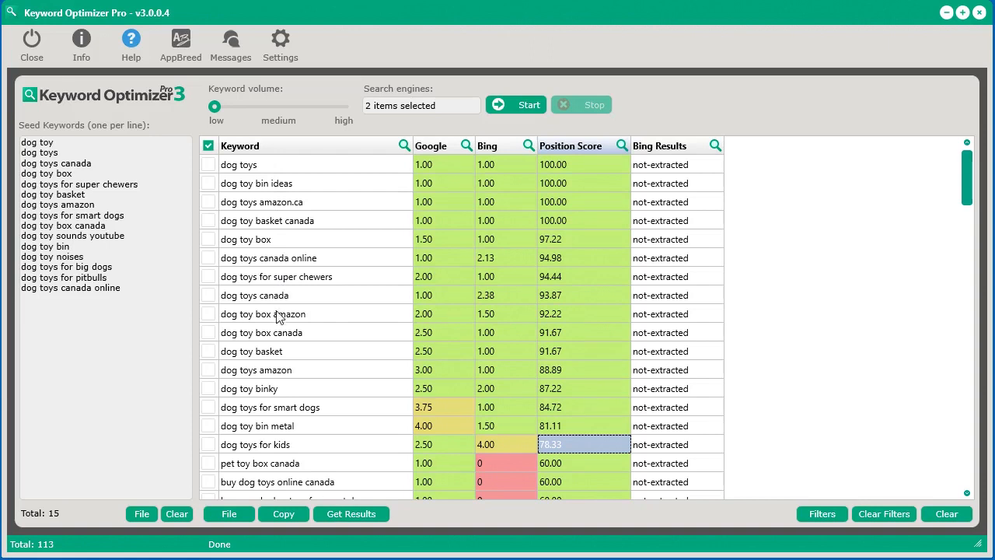
Try to search Google for the keyword "dog toy binky" without ticking its checkbox.
{"action": "scroll", "coordinate": [280, 390], "scroll_direction": "down", "scroll_amount": 1}
{"action": "left_click", "coordinate": [282, 377]}
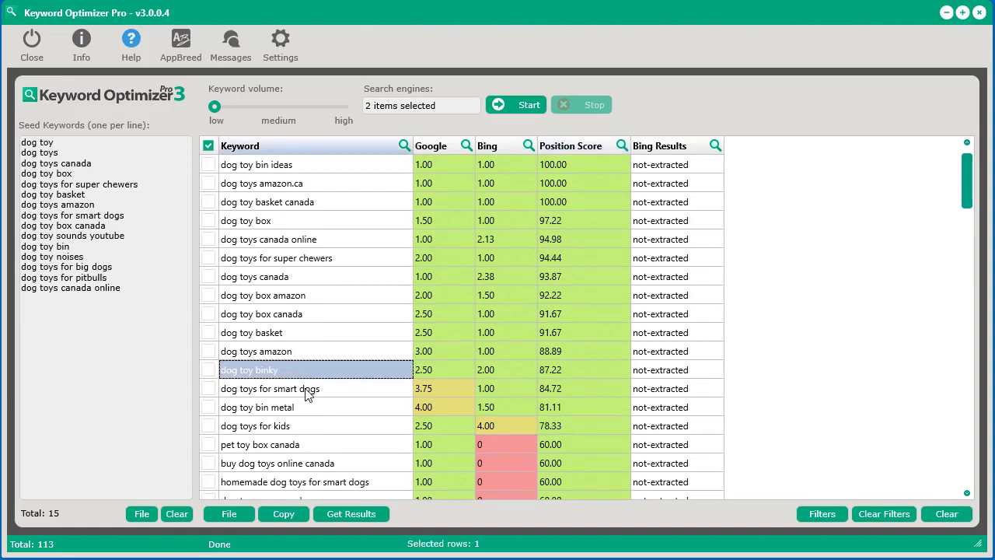
{"action": "scroll", "coordinate": [307, 394], "scroll_direction": "down", "scroll_amount": 5}
{"action": "right_click", "coordinate": [275, 276]}
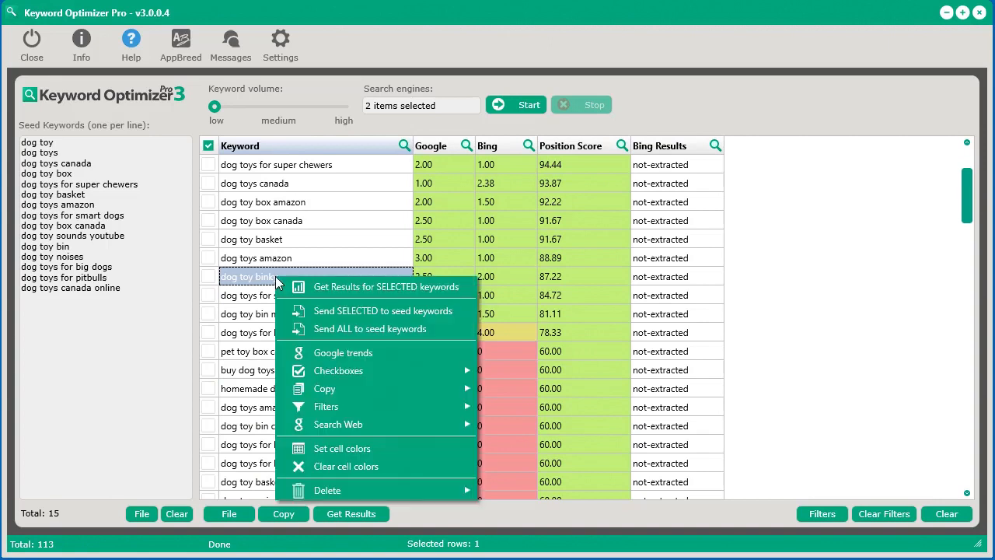
{"action": "mouse_move", "coordinate": [352, 425]}
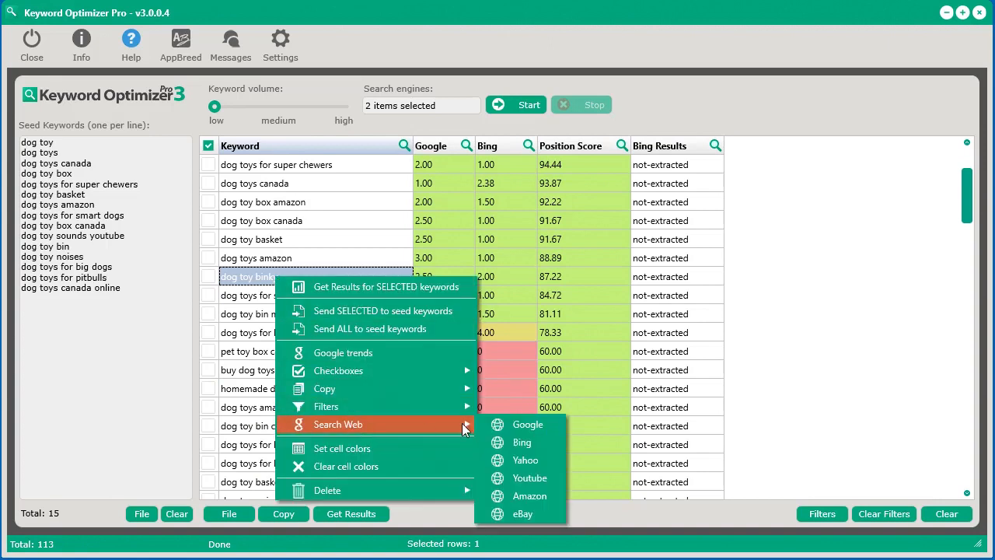
{"action": "left_click", "coordinate": [510, 428]}
{"action": "left_click", "coordinate": [629, 389]}
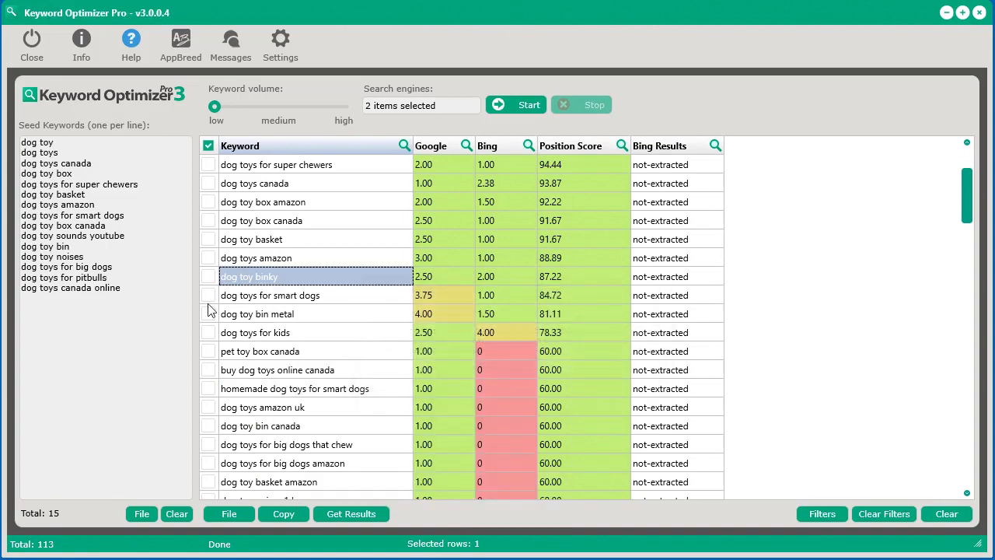
Tick the keyword "dog toy binky", search Google for it and look through the results page.
{"action": "left_click", "coordinate": [209, 276]}
{"action": "right_click", "coordinate": [276, 276]}
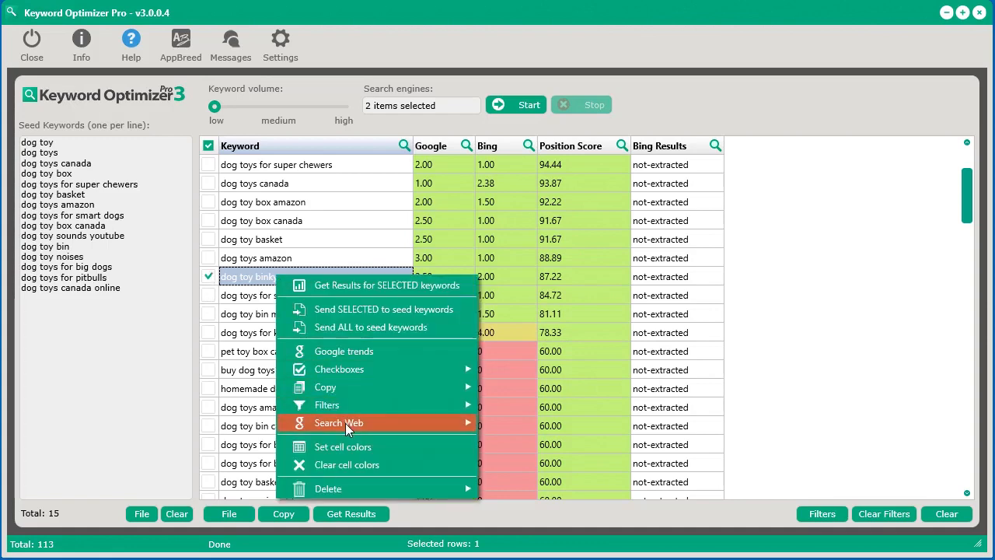
{"action": "mouse_move", "coordinate": [346, 425]}
{"action": "left_click", "coordinate": [521, 426]}
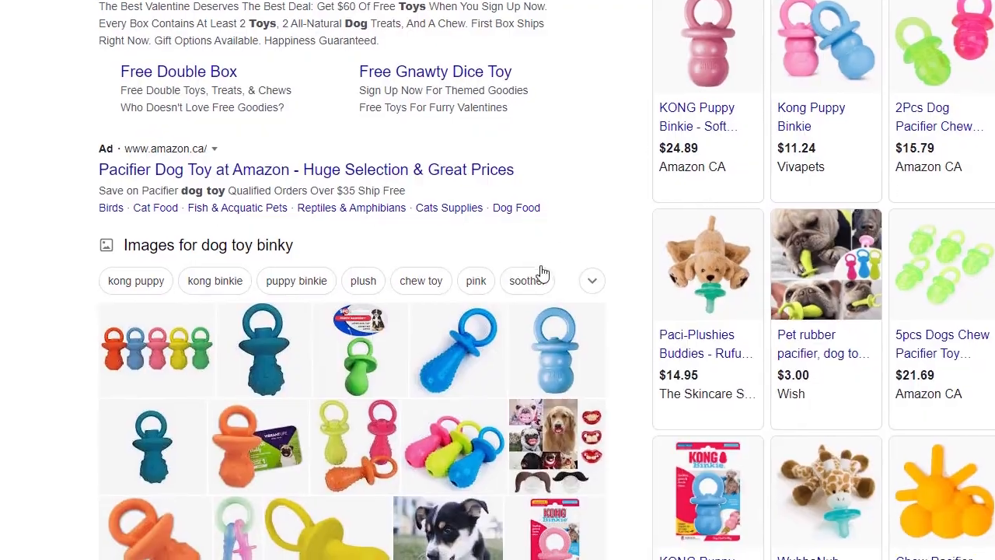
{"action": "scroll", "coordinate": [542, 272], "scroll_direction": "down", "scroll_amount": 4}
{"action": "scroll", "coordinate": [240, 160], "scroll_direction": "up", "scroll_amount": 1}
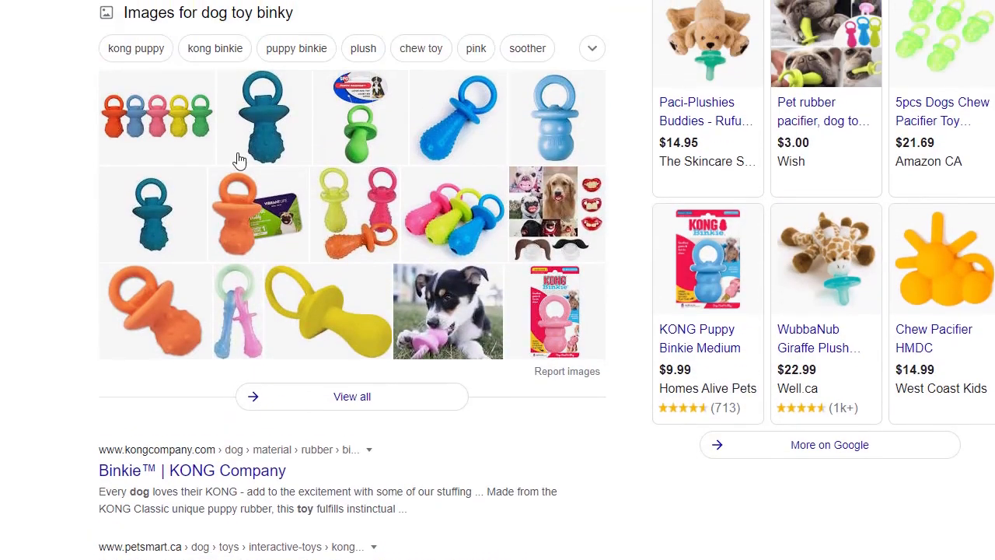
{"action": "scroll", "coordinate": [346, 229], "scroll_direction": "up", "scroll_amount": 2}
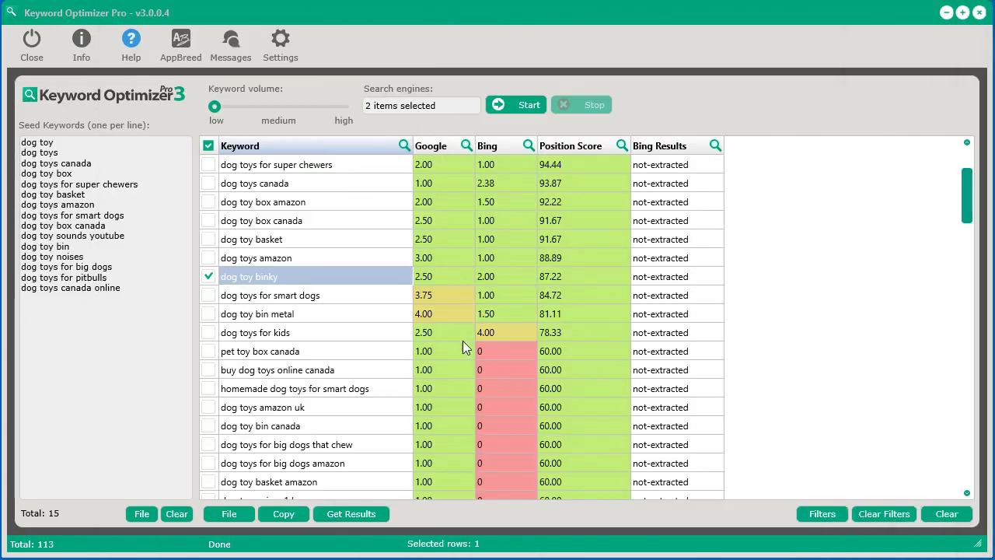
Back in Keyword Optimizer Pro, untick "dog toy binky" and look through the rest of the ranked keywords.
{"action": "left_click", "coordinate": [209, 276]}
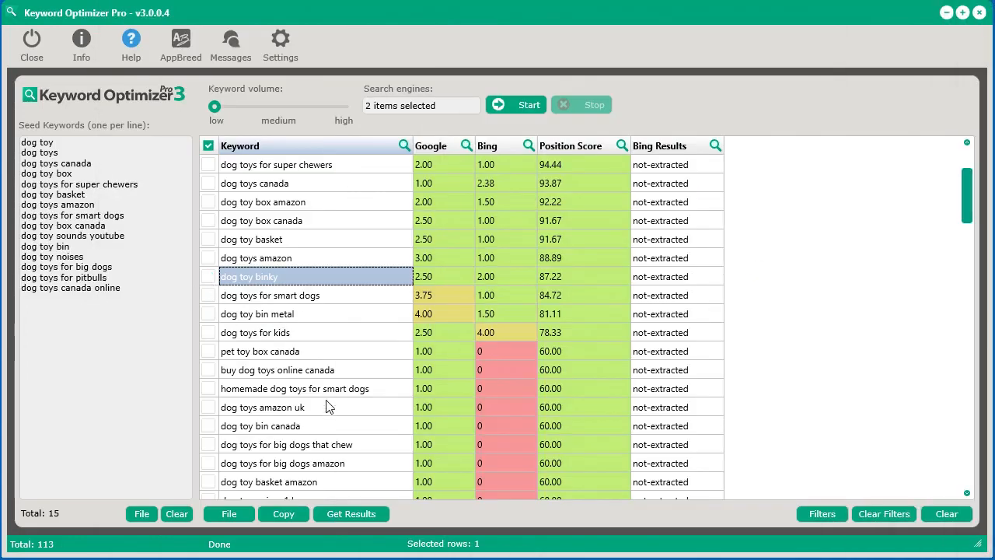
{"action": "scroll", "coordinate": [330, 397], "scroll_direction": "down", "scroll_amount": 1}
{"action": "scroll", "coordinate": [332, 387], "scroll_direction": "down", "scroll_amount": 4}
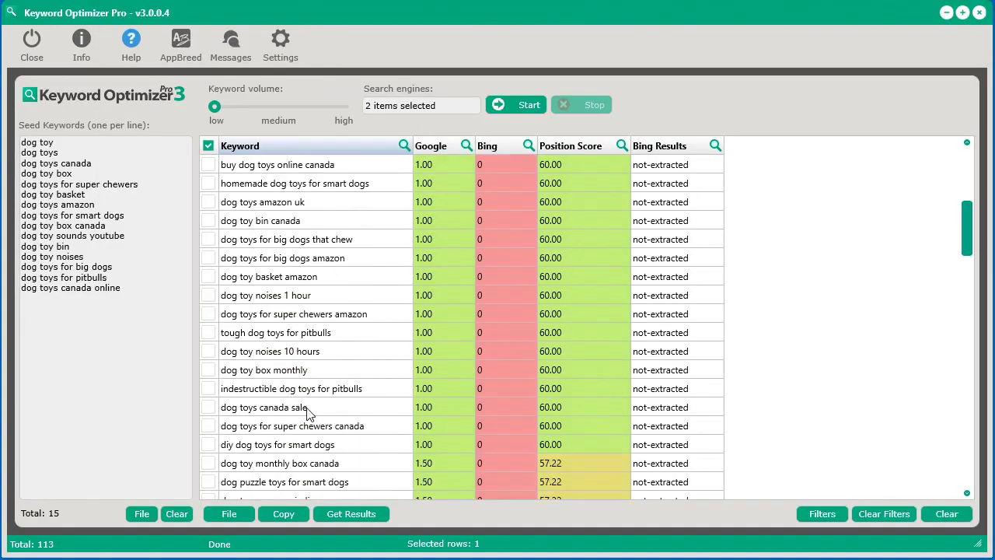
{"action": "scroll", "coordinate": [309, 414], "scroll_direction": "up", "scroll_amount": 6}
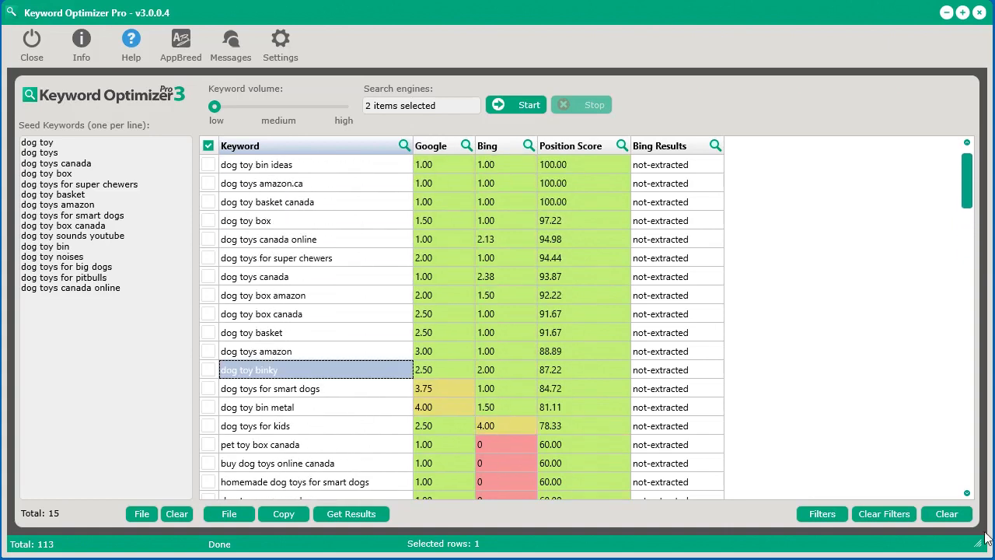
Clear the "dog toy" keyword results and empty the seed keyword list.
{"action": "left_click", "coordinate": [943, 515]}
{"action": "left_click", "coordinate": [482, 390]}
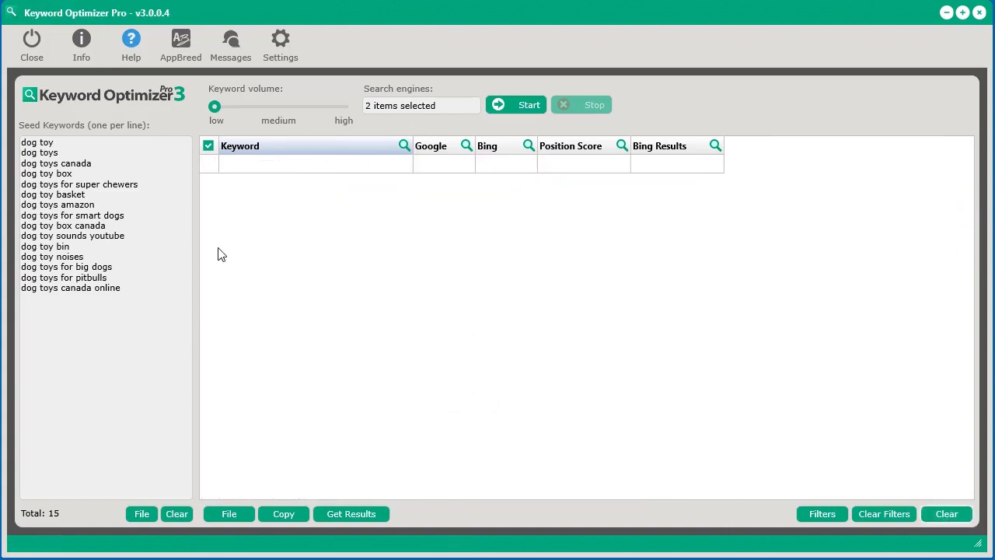
{"action": "left_click", "coordinate": [177, 514]}
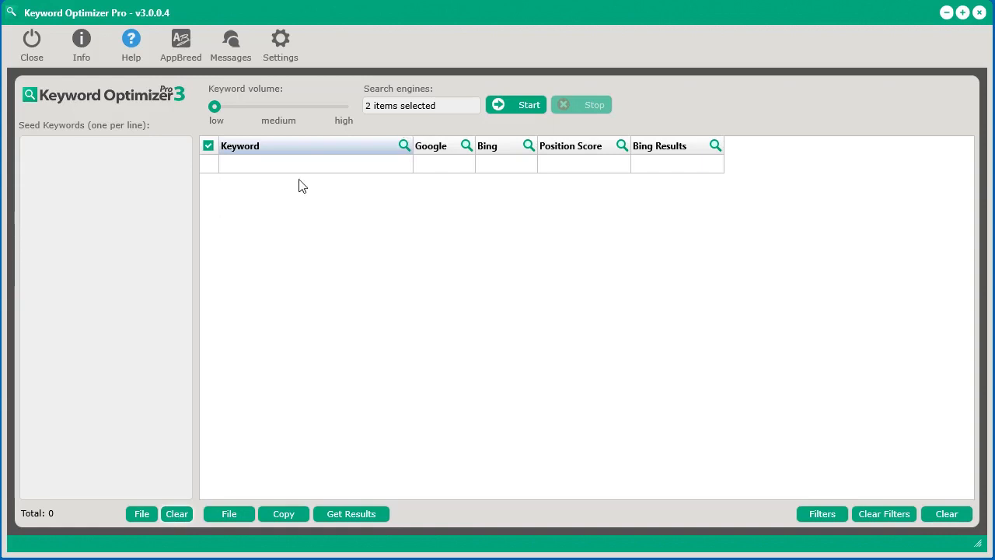
Enter the seed keyword "dog", set the keyword volume to medium and start the keyword search.
{"action": "left_click", "coordinate": [138, 183]}
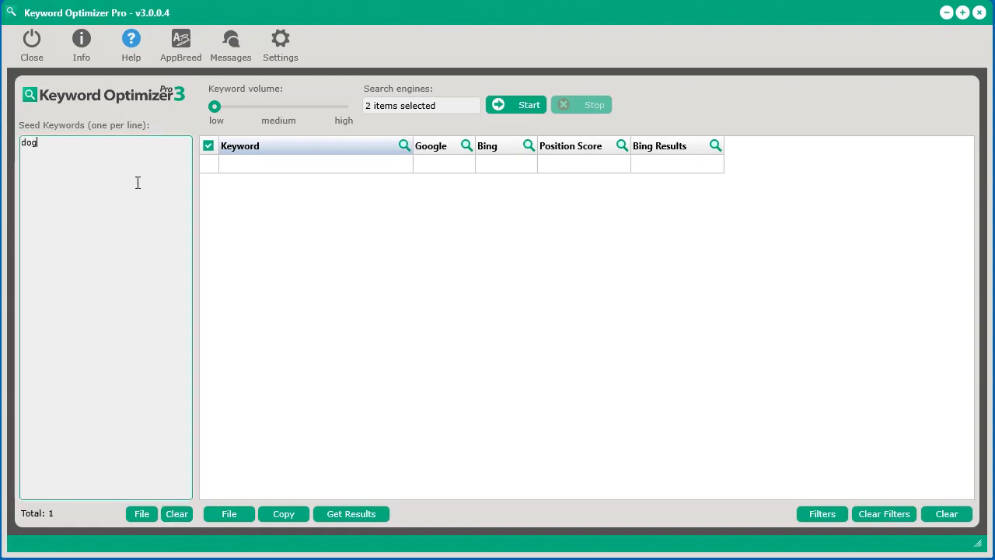
{"action": "left_click", "coordinate": [281, 106]}
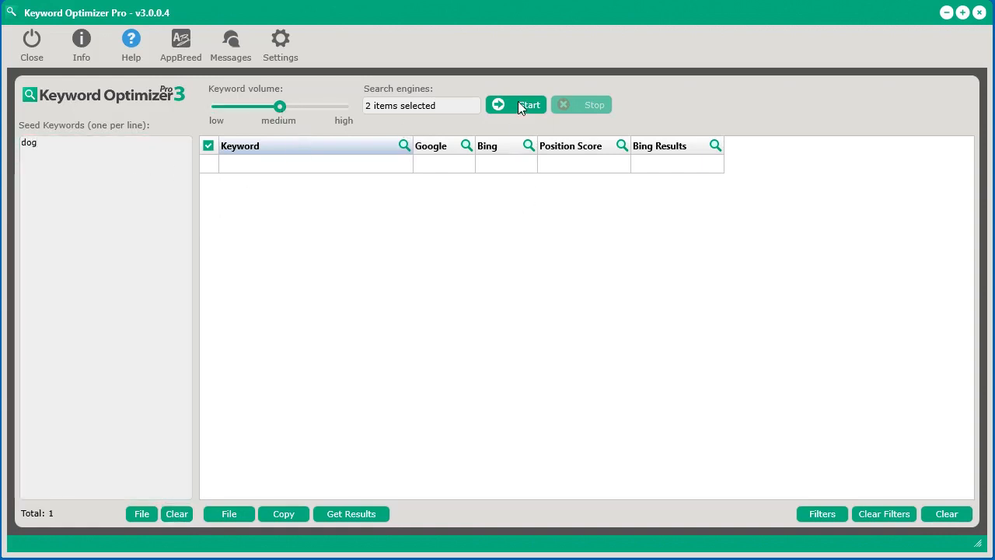
{"action": "left_click", "coordinate": [518, 103]}
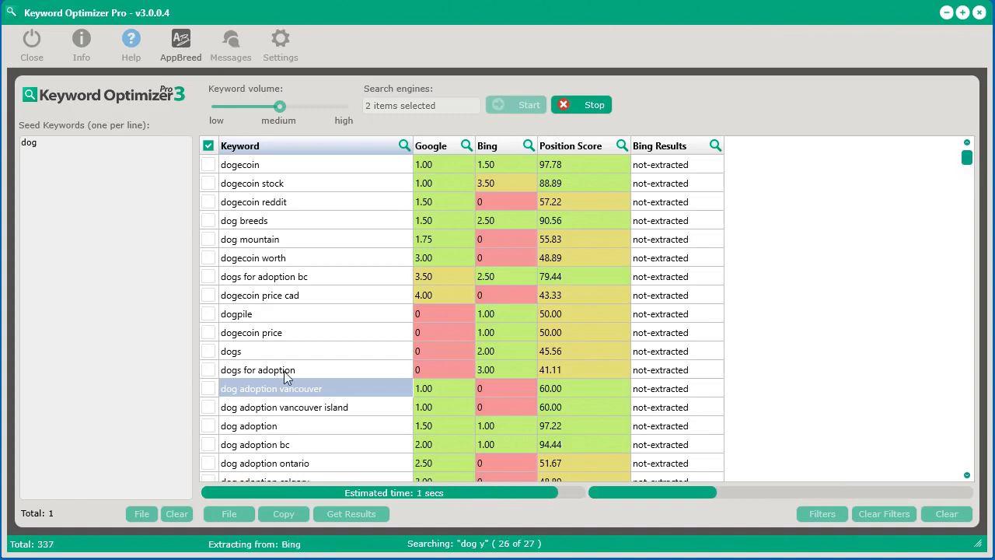
Send all found keywords to the seed keyword list and set the keyword volume to low.
{"action": "right_click", "coordinate": [305, 240]}
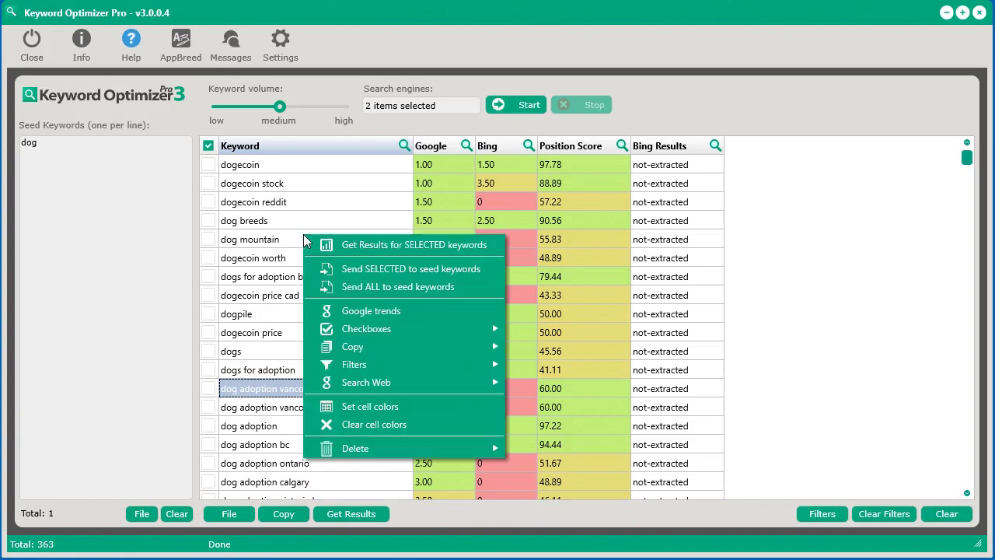
{"action": "left_click", "coordinate": [374, 287]}
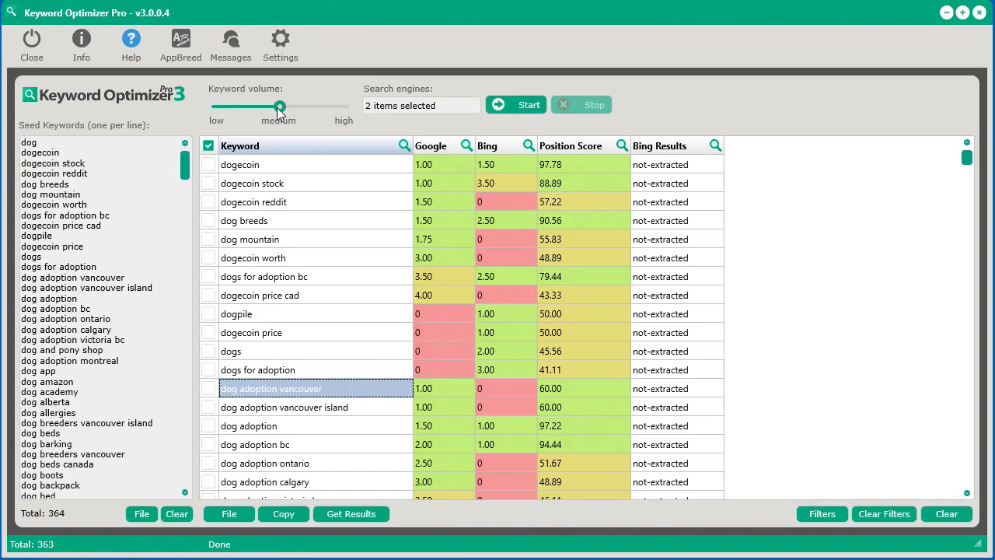
{"action": "left_click_drag", "start_coordinate": [280, 107], "coordinate": [224, 115]}
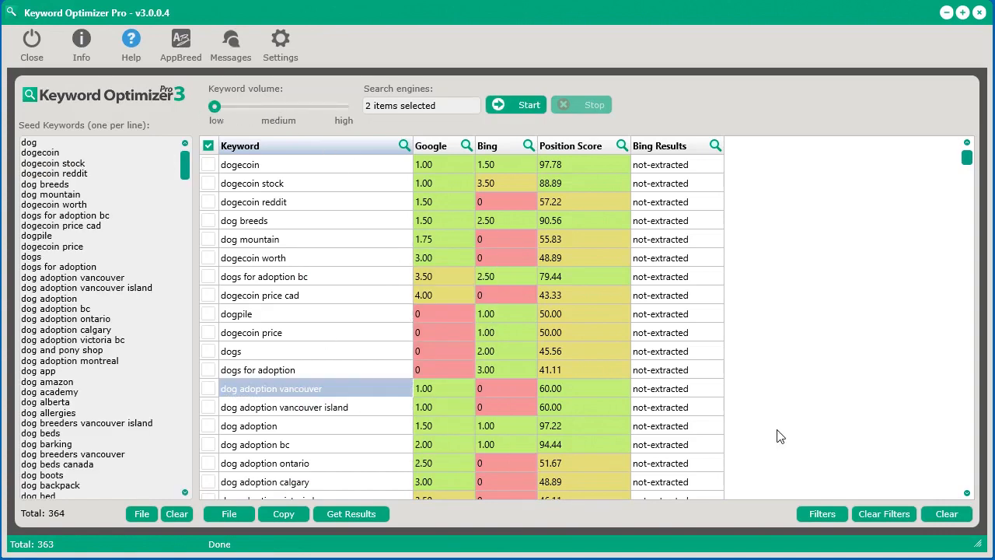
Clear the keyword results and run a new search from the expanded seed list.
{"action": "left_click", "coordinate": [947, 514]}
{"action": "left_click", "coordinate": [481, 389]}
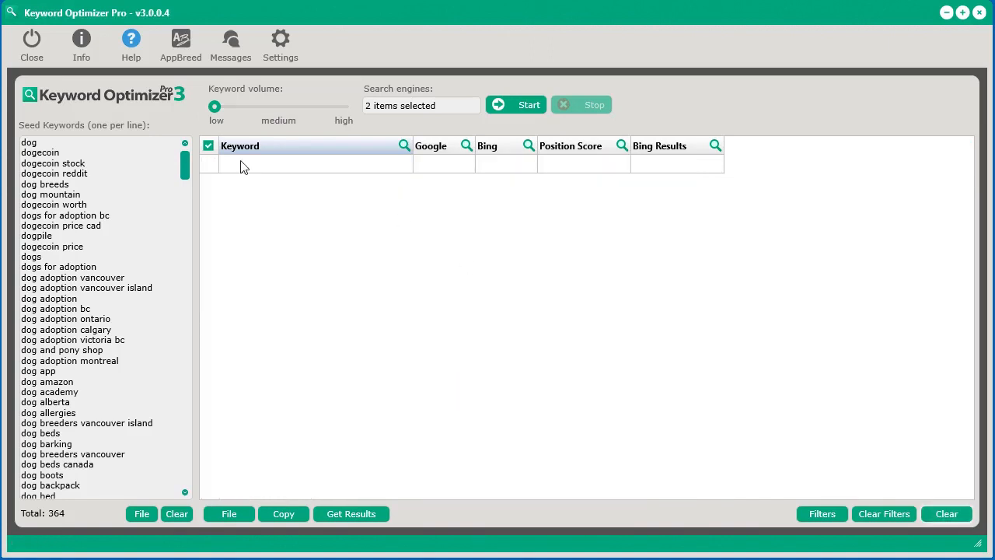
{"action": "left_click", "coordinate": [520, 104]}
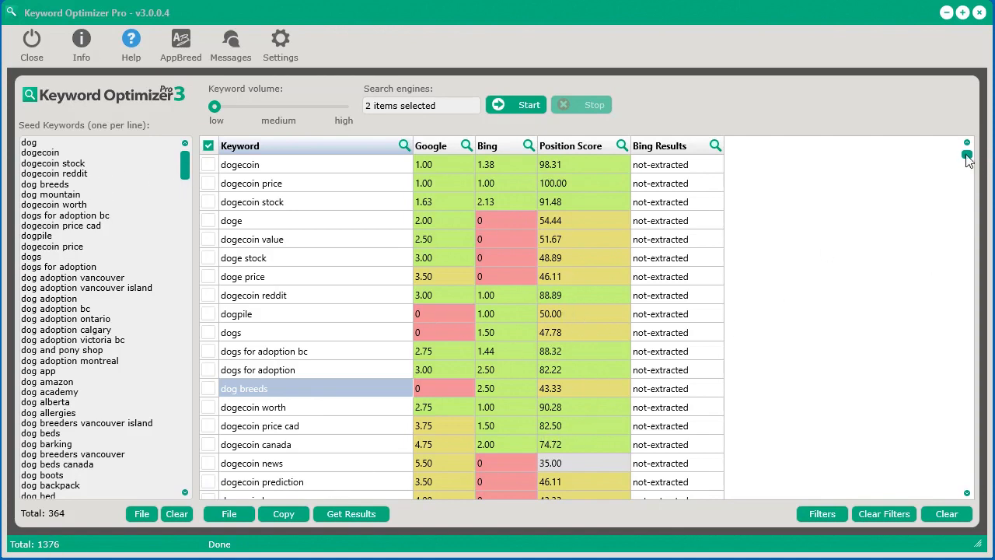
Sort the keyword results by Position Score from highest to lowest.
{"action": "left_click", "coordinate": [564, 147]}
{"action": "left_click", "coordinate": [563, 147]}
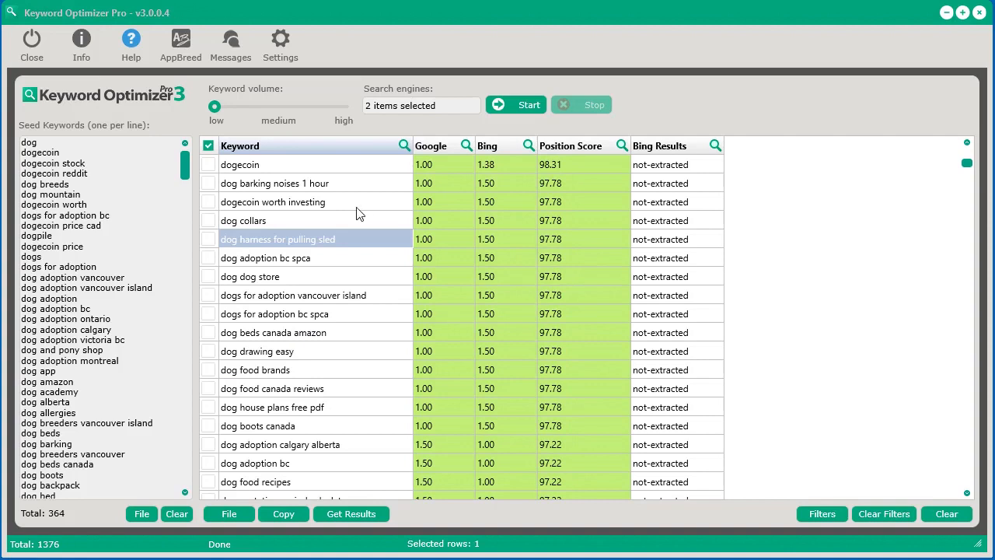
Look through the ranked keywords and compare their Google, Bing and Position Score values.
{"action": "scroll", "coordinate": [279, 220], "scroll_direction": "down", "scroll_amount": 1}
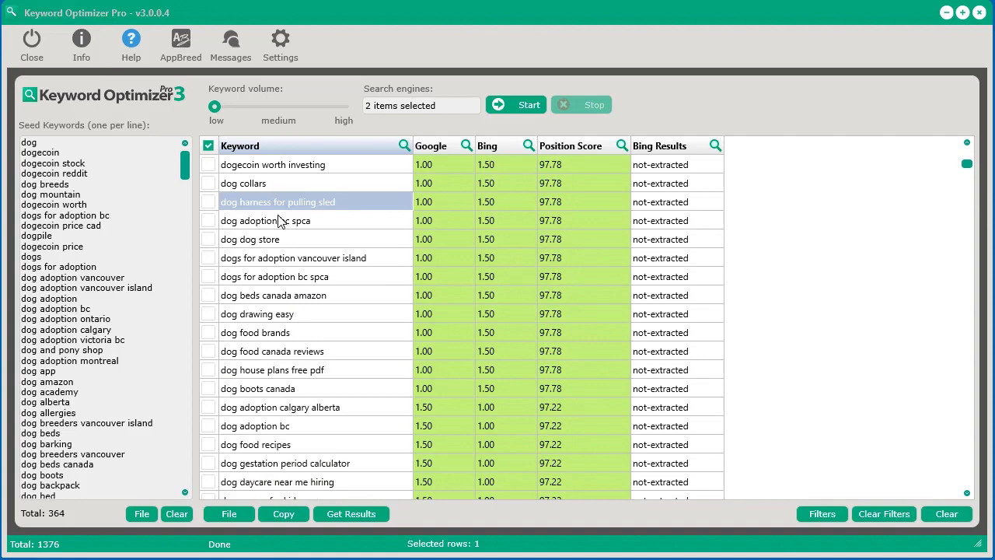
{"action": "left_click", "coordinate": [285, 258]}
{"action": "left_click", "coordinate": [290, 372]}
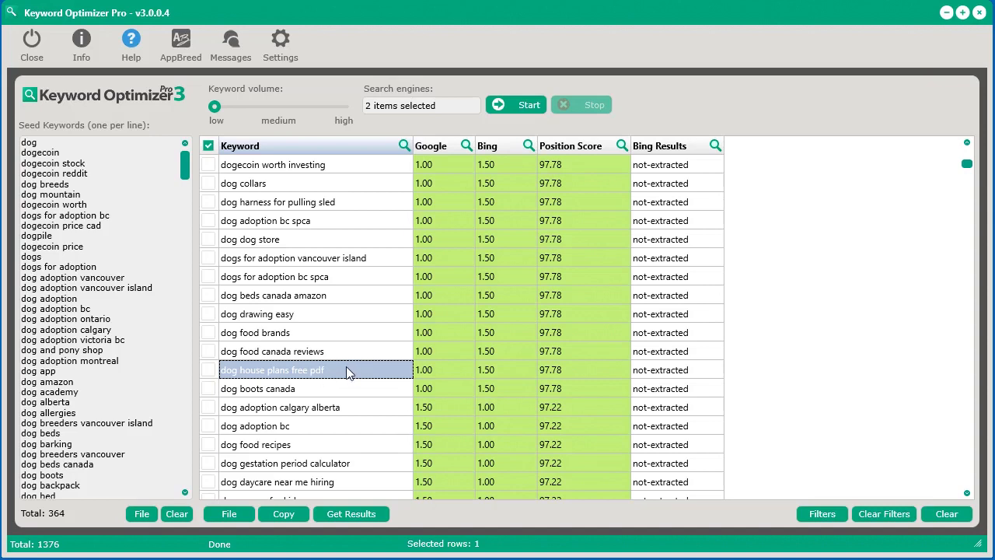
{"action": "scroll", "coordinate": [346, 366], "scroll_direction": "down", "scroll_amount": 2}
{"action": "scroll", "coordinate": [348, 315], "scroll_direction": "down", "scroll_amount": 6}
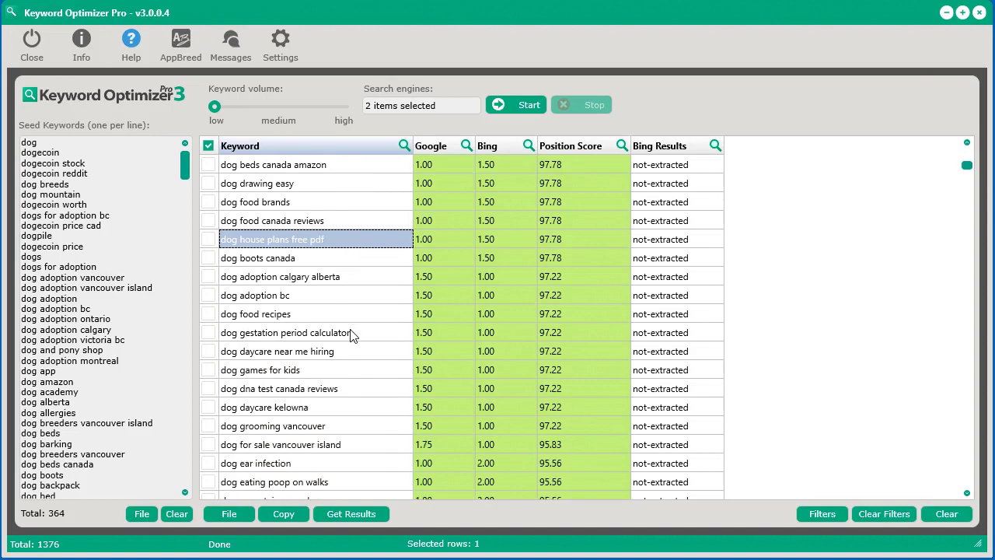
{"action": "left_click", "coordinate": [346, 316]}
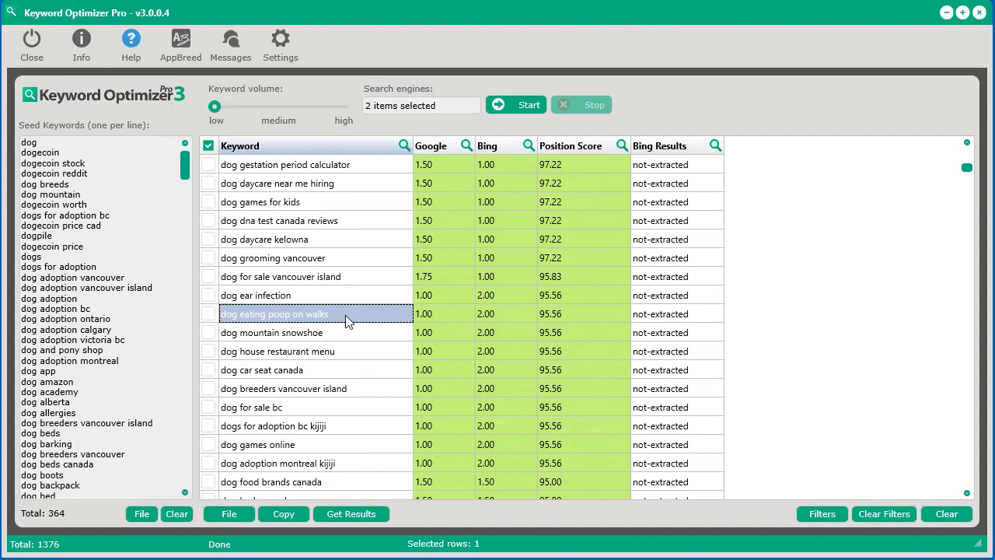
{"action": "scroll", "coordinate": [345, 344], "scroll_direction": "down", "scroll_amount": 1}
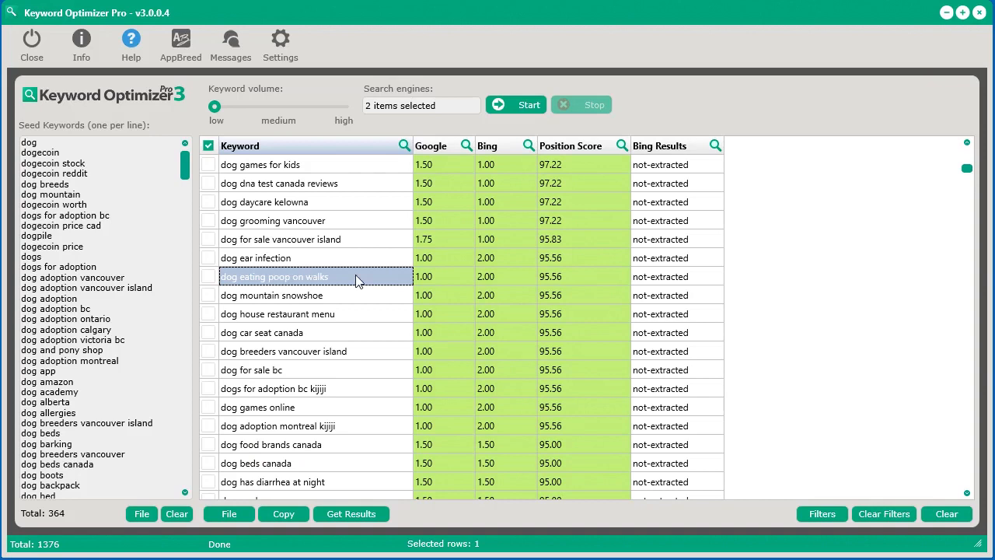
{"action": "scroll", "coordinate": [336, 340], "scroll_direction": "down", "scroll_amount": 2}
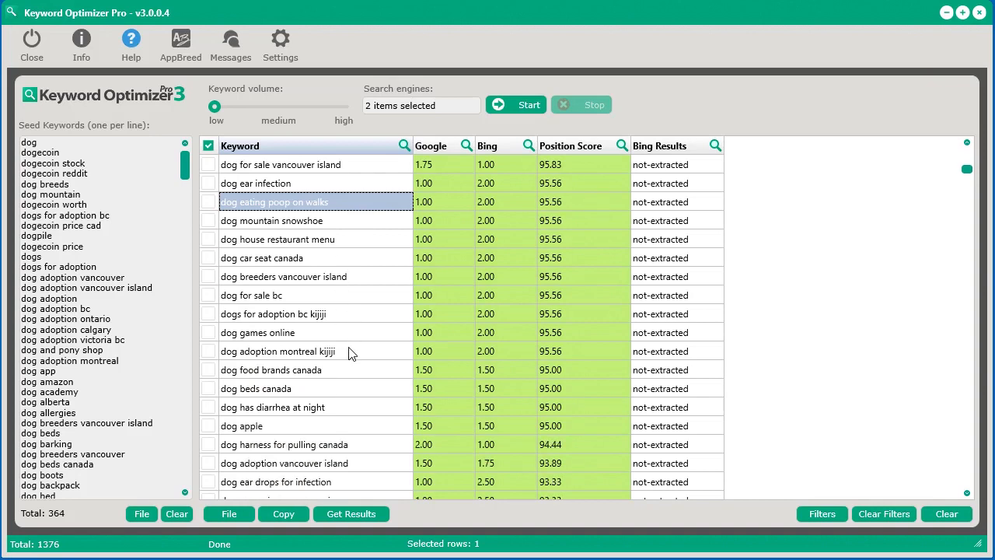
{"action": "scroll", "coordinate": [337, 340], "scroll_direction": "down", "scroll_amount": 2}
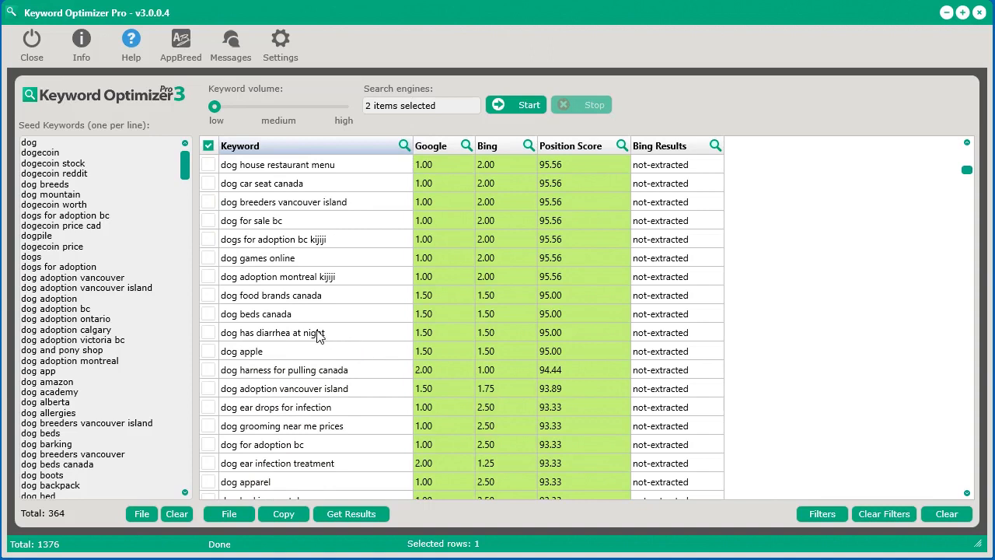
{"action": "scroll", "coordinate": [325, 372], "scroll_direction": "down", "scroll_amount": 4}
{"action": "scroll", "coordinate": [327, 373], "scroll_direction": "down", "scroll_amount": 11}
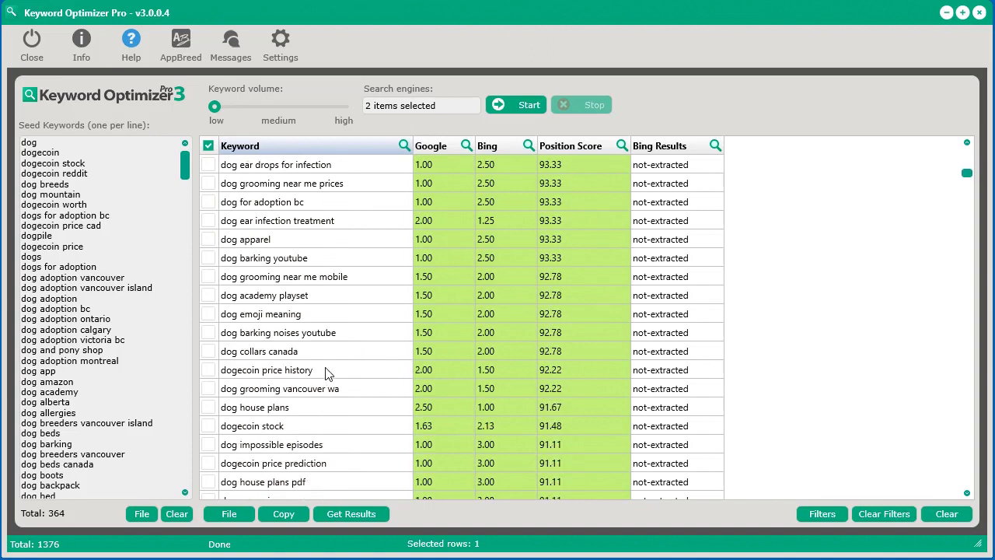
{"action": "scroll", "coordinate": [325, 369], "scroll_direction": "down", "scroll_amount": 12}
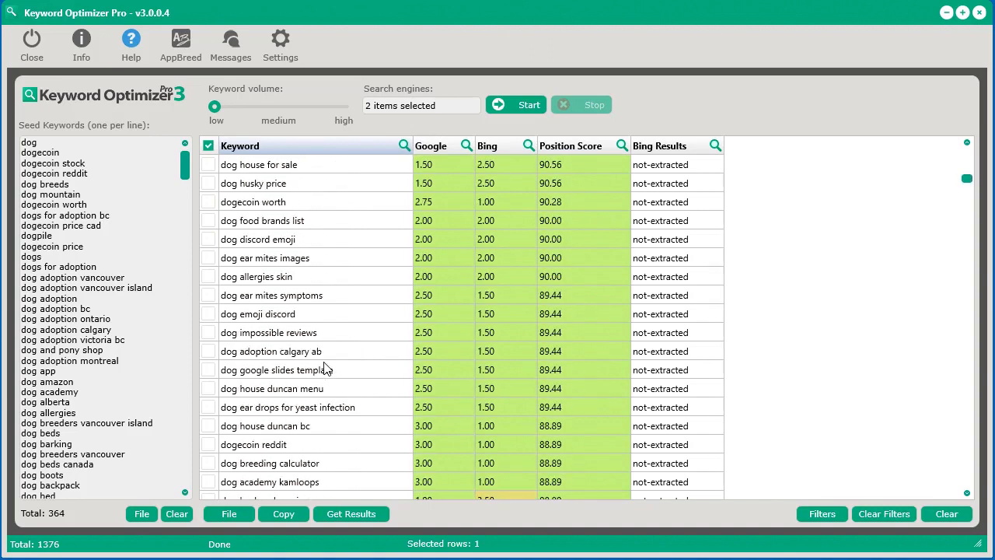
{"action": "scroll", "coordinate": [325, 369], "scroll_direction": "down", "scroll_amount": 6}
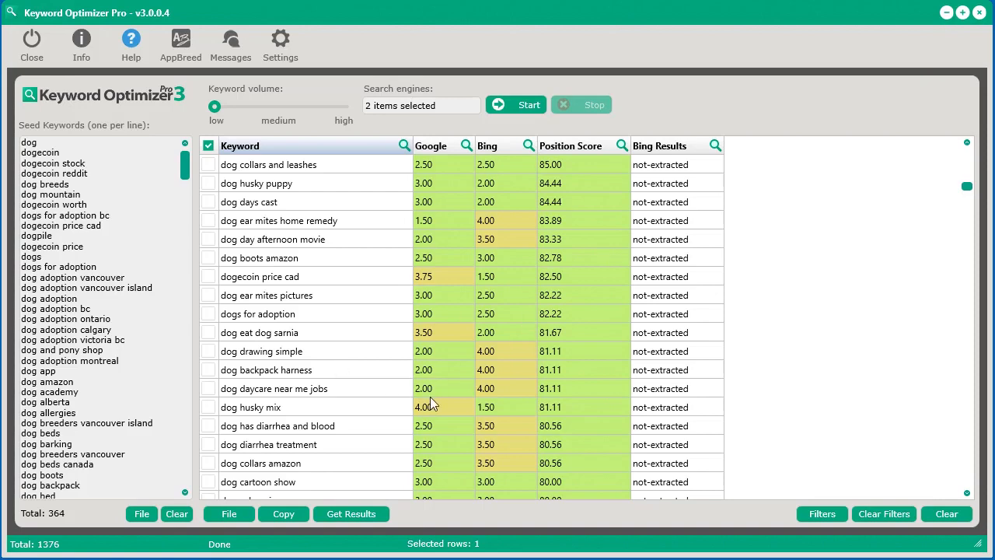
Apply a filter that keeps only results whose Keyword contains "colar".
{"action": "left_click", "coordinate": [826, 513]}
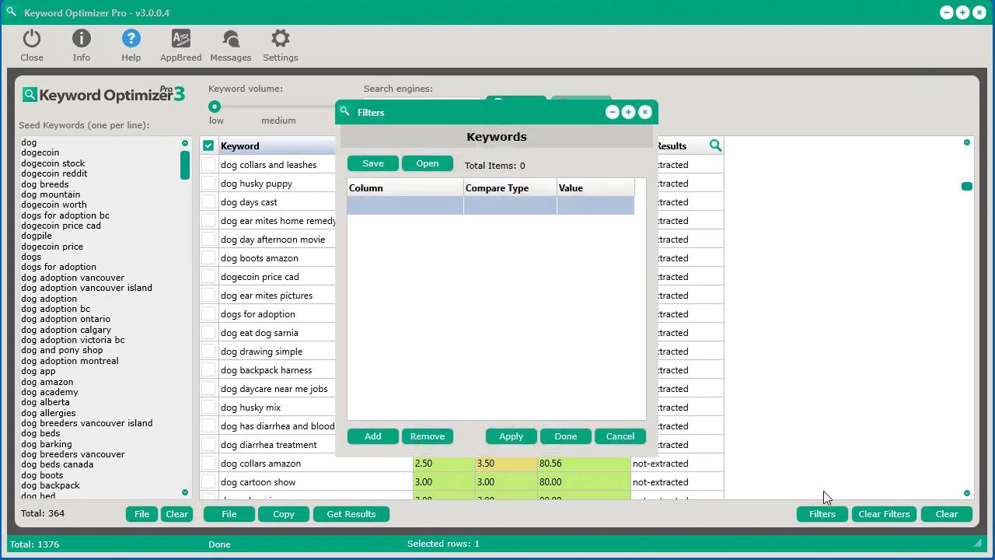
{"action": "left_click", "coordinate": [420, 215]}
{"action": "left_click", "coordinate": [420, 210]}
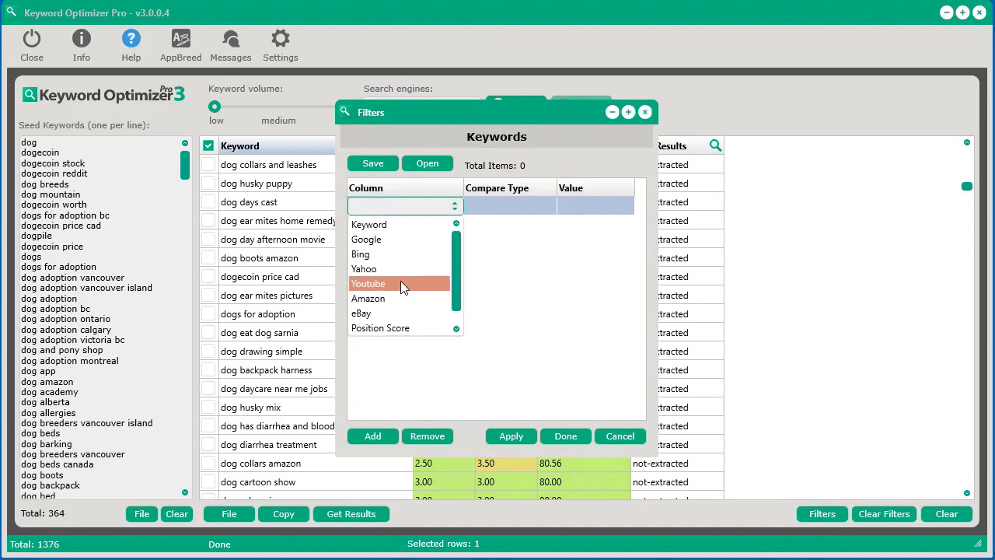
{"action": "left_click", "coordinate": [393, 224]}
{"action": "left_click", "coordinate": [528, 212]}
{"action": "left_click", "coordinate": [527, 213]}
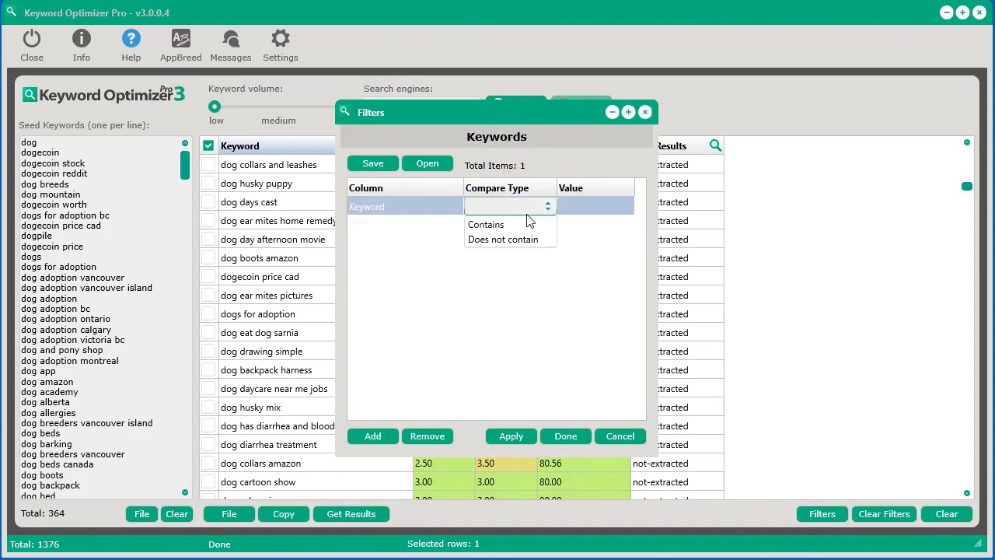
{"action": "left_click", "coordinate": [514, 224]}
{"action": "left_click", "coordinate": [568, 208]}
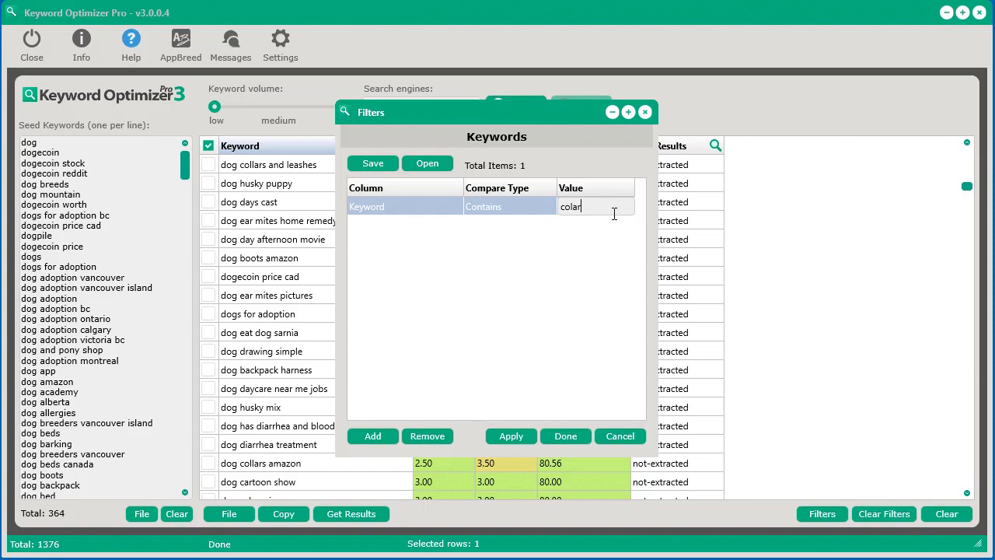
{"action": "left_click", "coordinate": [512, 437]}
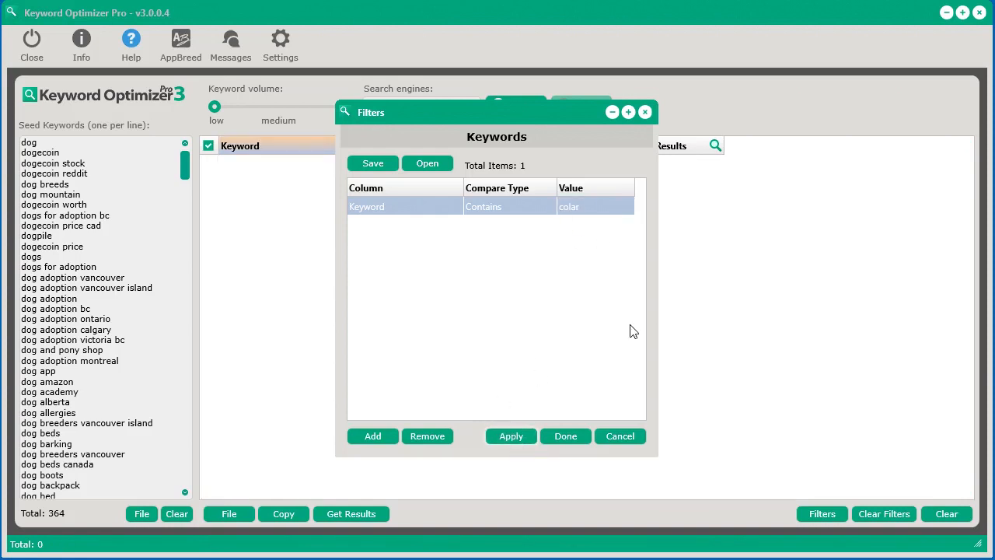
Remove the "colar" keyword filter.
{"action": "left_click", "coordinate": [418, 441]}
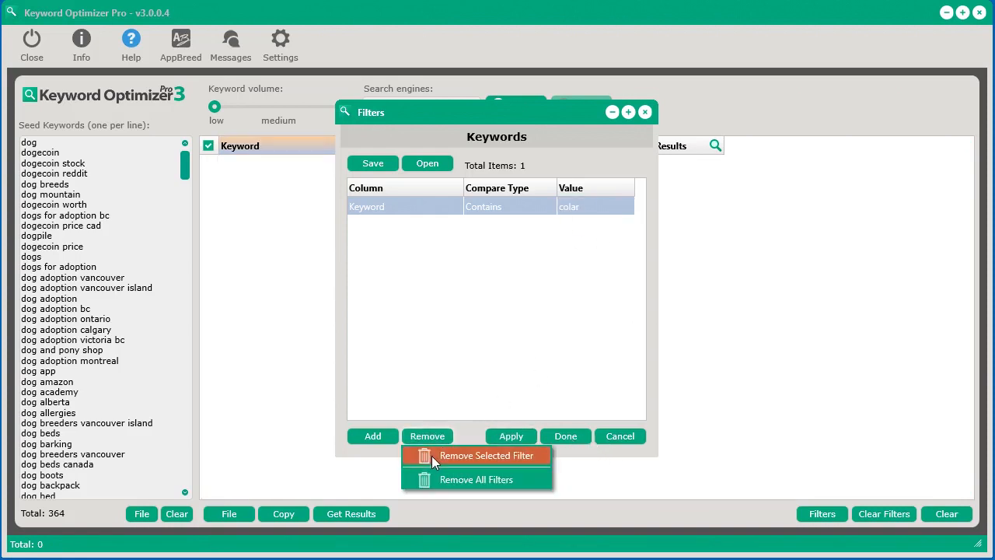
{"action": "left_click", "coordinate": [455, 446]}
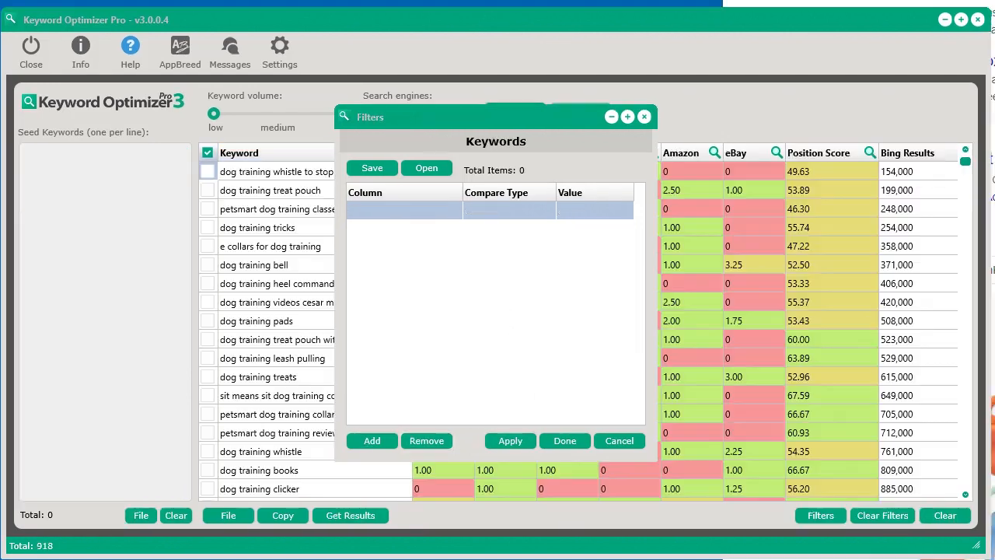
Apply a filter to the dog training results that keeps only those whose Keyword contains "training".
{"action": "left_click", "coordinate": [394, 216]}
{"action": "left_click", "coordinate": [394, 217]}
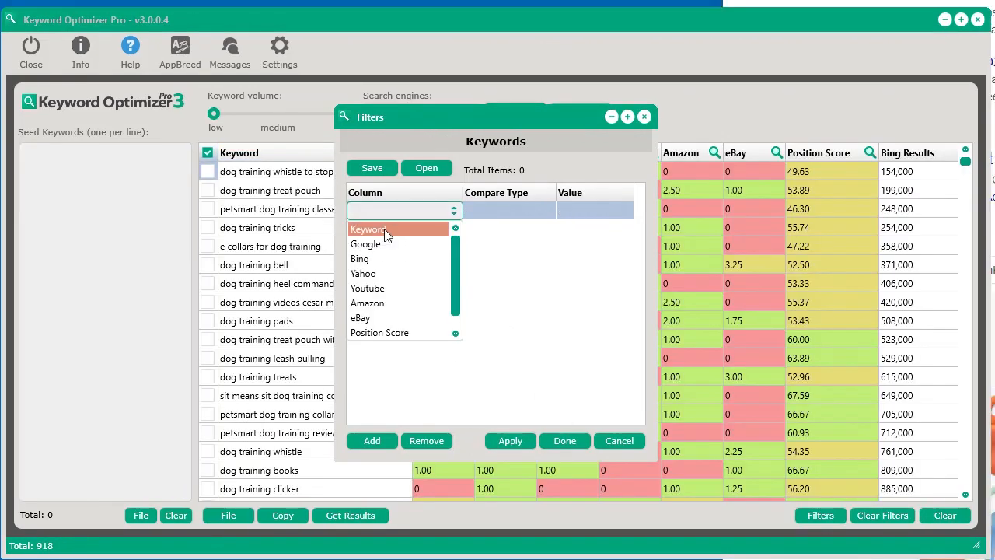
{"action": "left_click", "coordinate": [384, 228]}
{"action": "left_click", "coordinate": [496, 214]}
{"action": "left_click", "coordinate": [497, 215]}
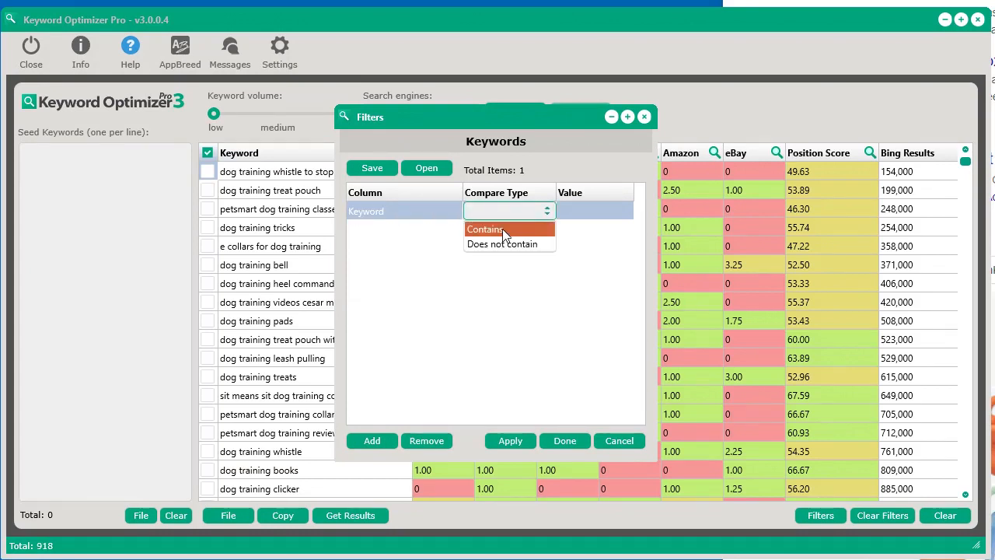
{"action": "left_click", "coordinate": [502, 227]}
{"action": "left_click", "coordinate": [585, 211]}
{"action": "left_click", "coordinate": [585, 211]}
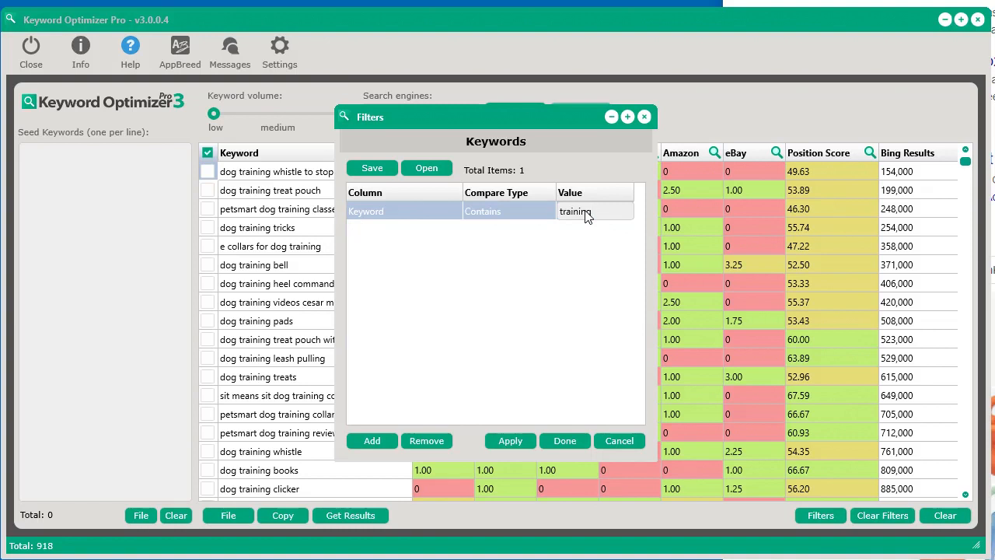
{"action": "left_click", "coordinate": [527, 440]}
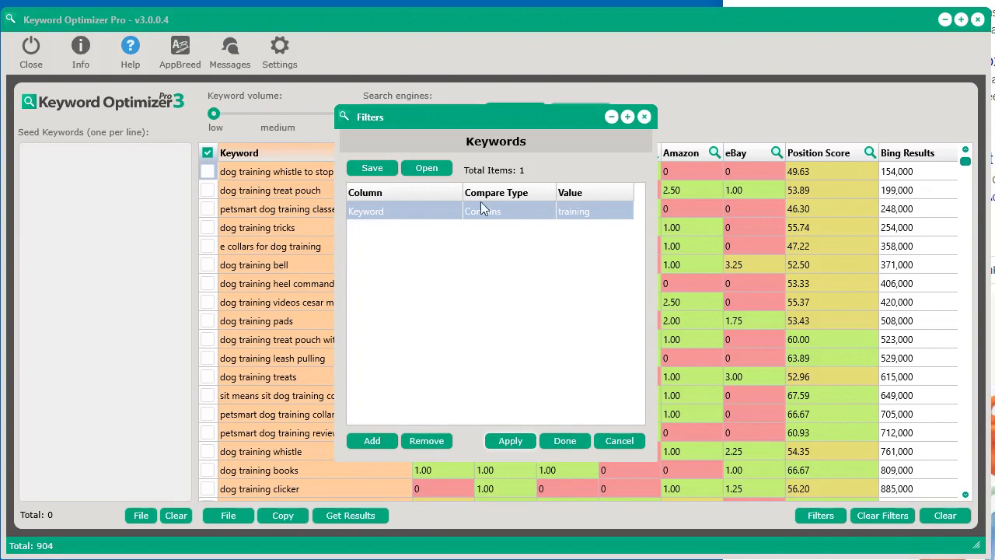
Add a second filter requiring Position Score to be greater than 54.
{"action": "left_click", "coordinate": [377, 441]}
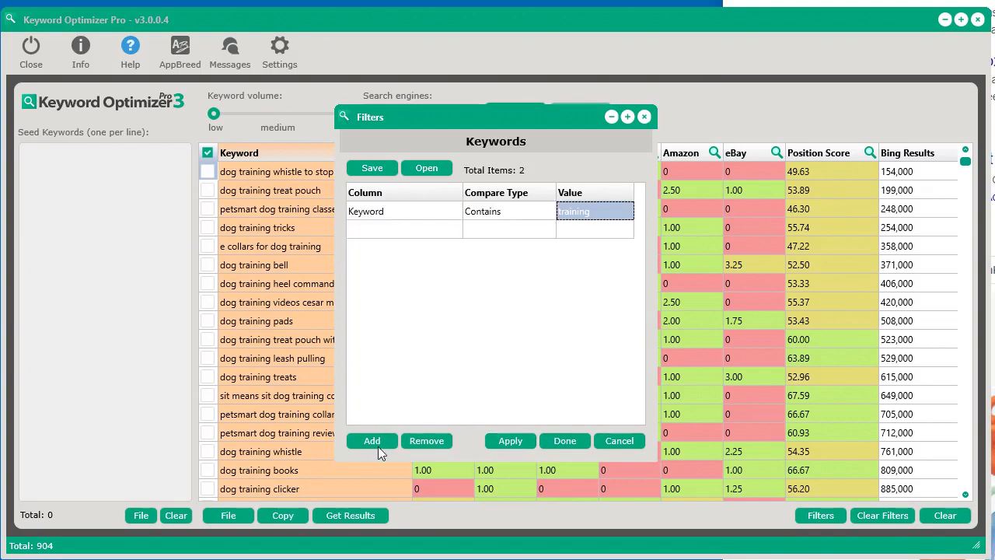
{"action": "left_click", "coordinate": [388, 230]}
{"action": "left_click", "coordinate": [388, 237]}
{"action": "scroll", "coordinate": [396, 256], "scroll_direction": "down", "scroll_amount": 1}
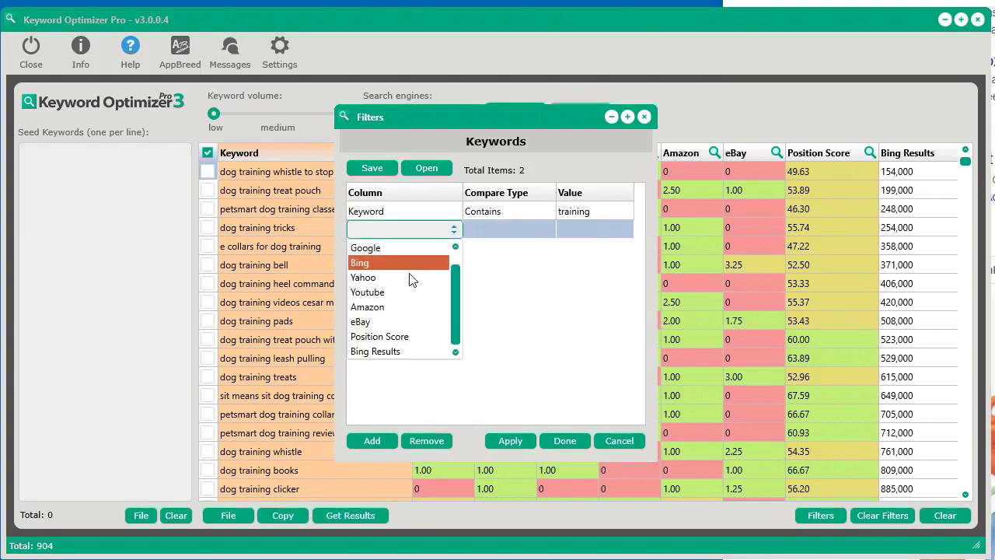
{"action": "left_click", "coordinate": [415, 340]}
{"action": "left_click", "coordinate": [508, 223]}
{"action": "left_click", "coordinate": [513, 263]}
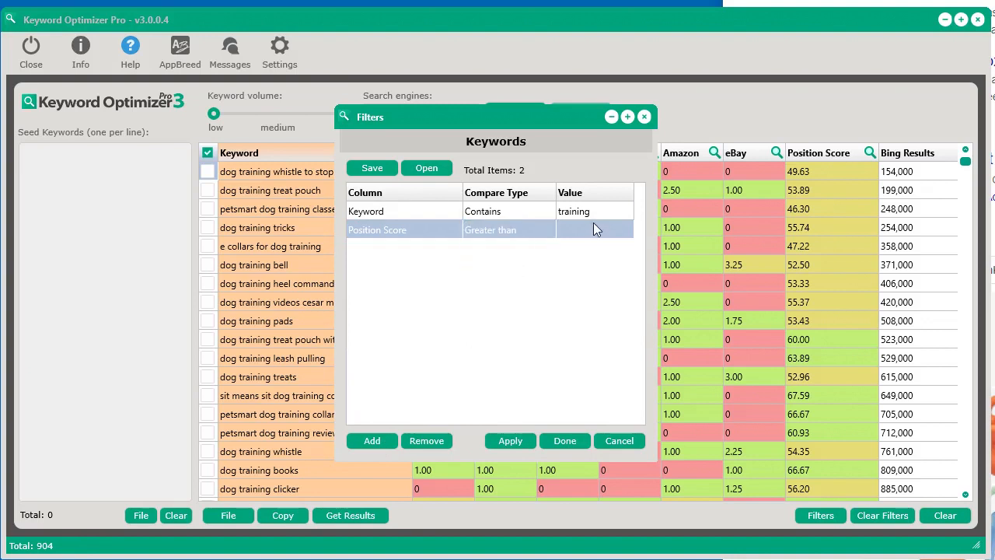
{"action": "left_click", "coordinate": [593, 226]}
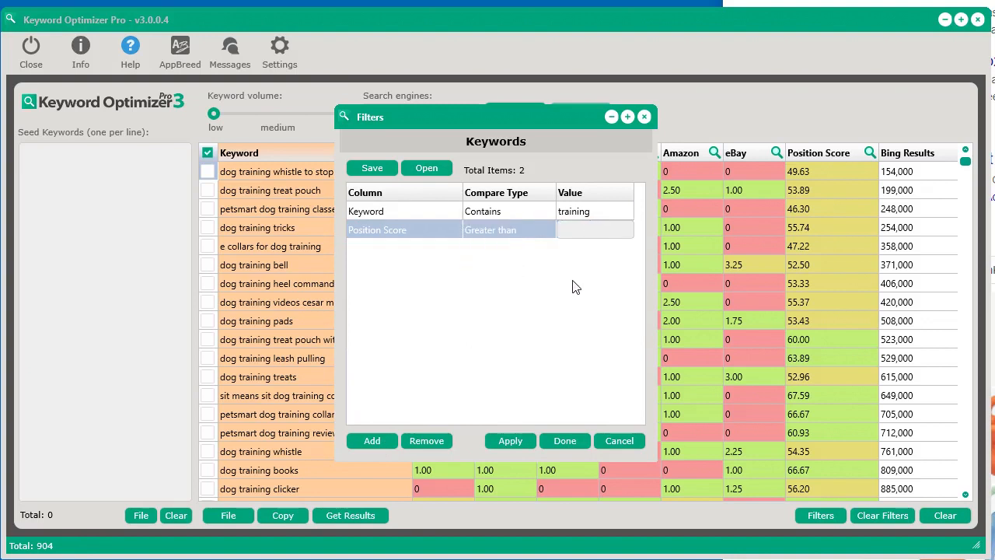
{"action": "type", "text": "54"}
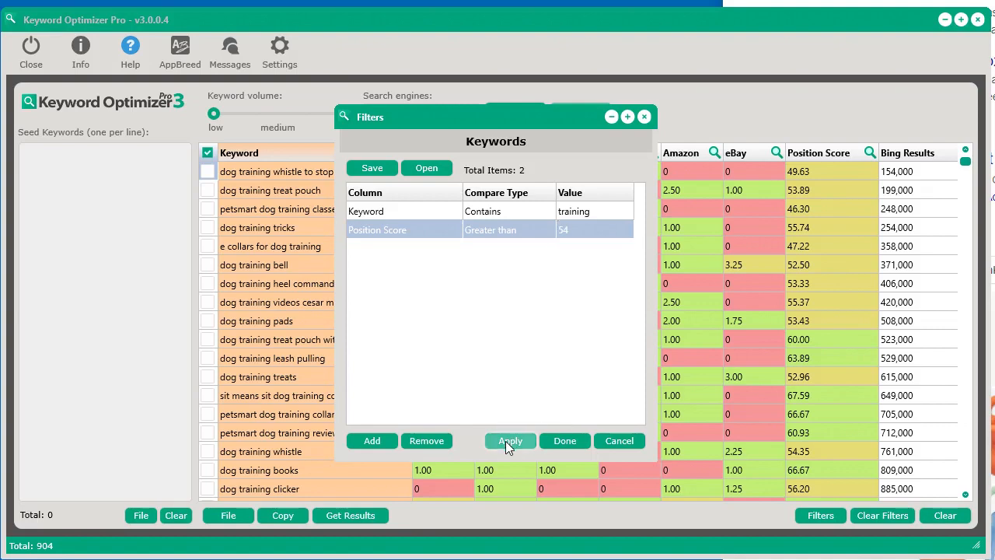
Apply both filters to the results and save the filter set as suggest-keywords-filters.skdf.
{"action": "left_click", "coordinate": [507, 440]}
{"action": "left_click_drag", "start_coordinate": [542, 122], "coordinate": [484, 123]}
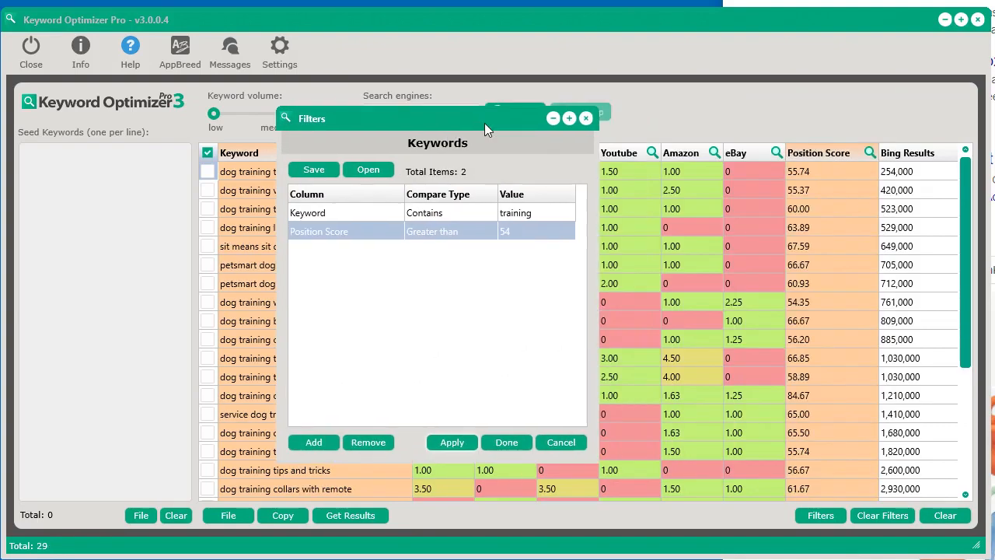
{"action": "left_click", "coordinate": [320, 172]}
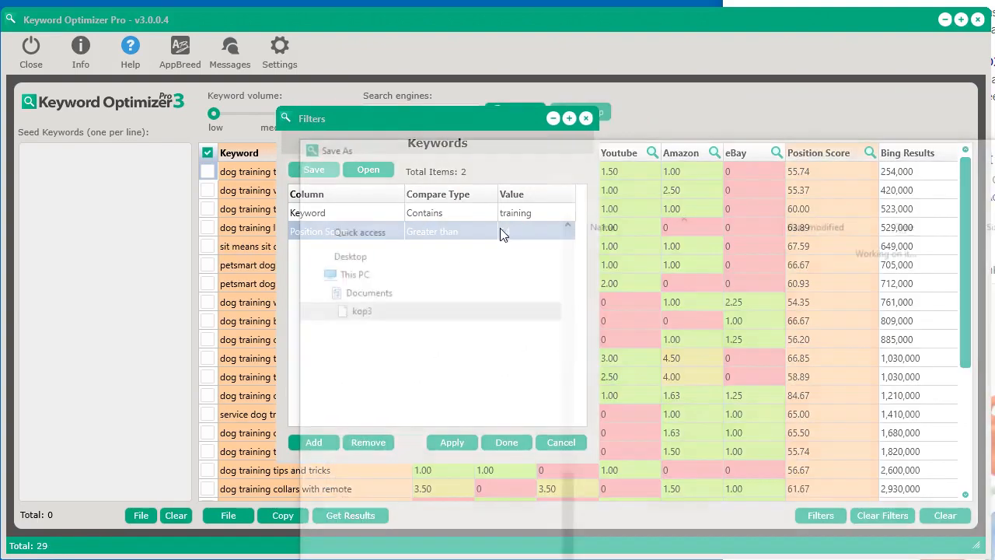
{"action": "left_click_drag", "start_coordinate": [619, 146], "coordinate": [328, 22]}
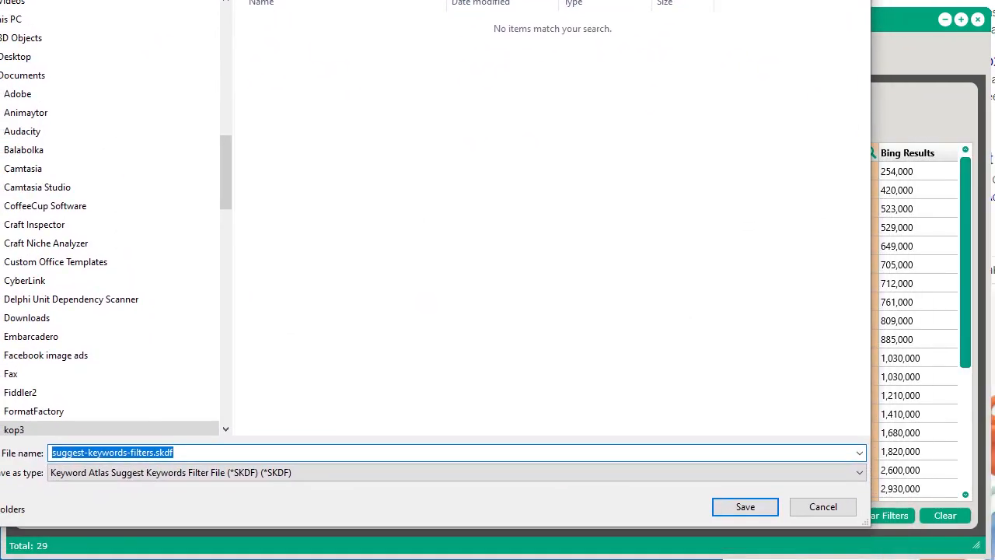
{"action": "left_click", "coordinate": [733, 511]}
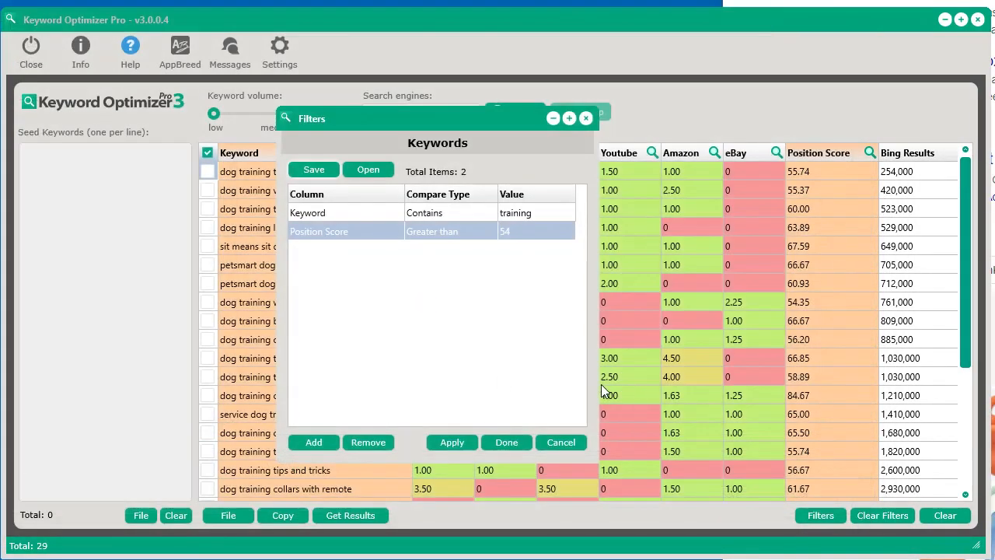
Clear all filters, reopen the saved suggest-keywords-filters.skdf set in the Filters window and apply it to the results.
{"action": "left_click", "coordinate": [890, 513]}
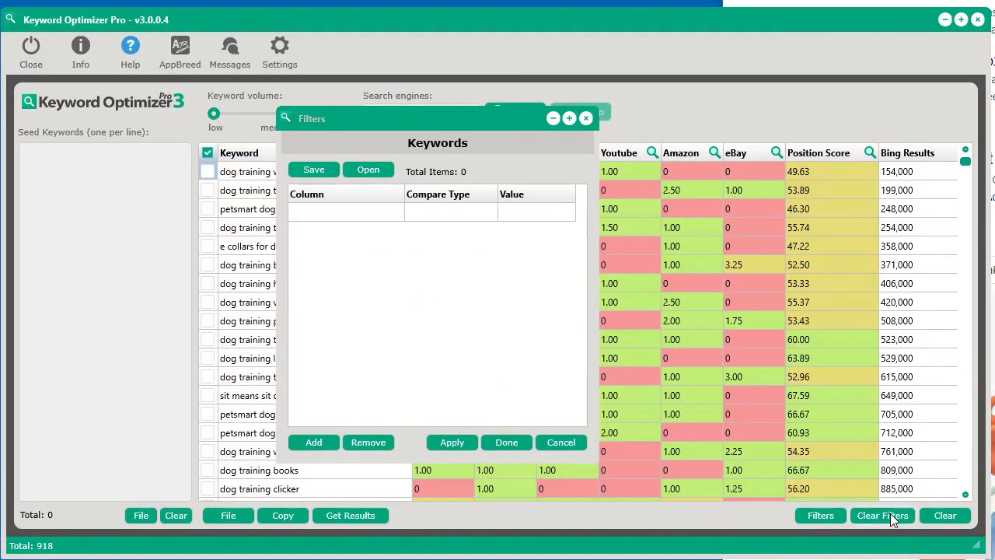
{"action": "left_click", "coordinate": [365, 170]}
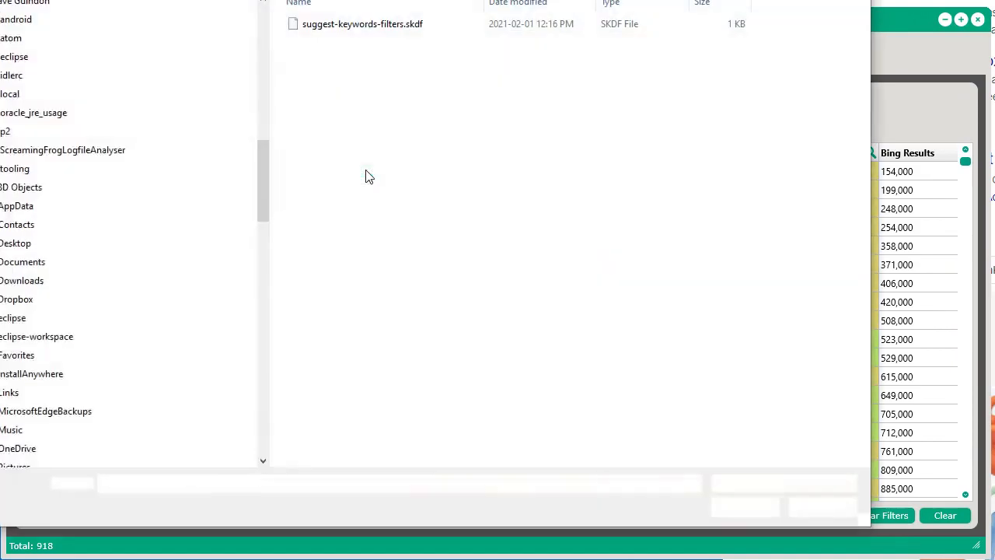
{"action": "double_click", "coordinate": [345, 31]}
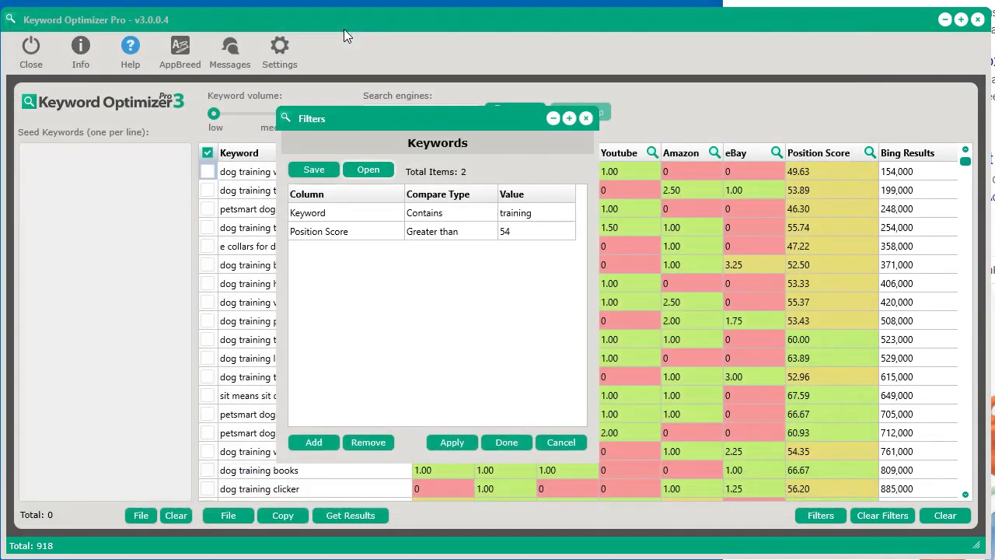
{"action": "left_click", "coordinate": [454, 442]}
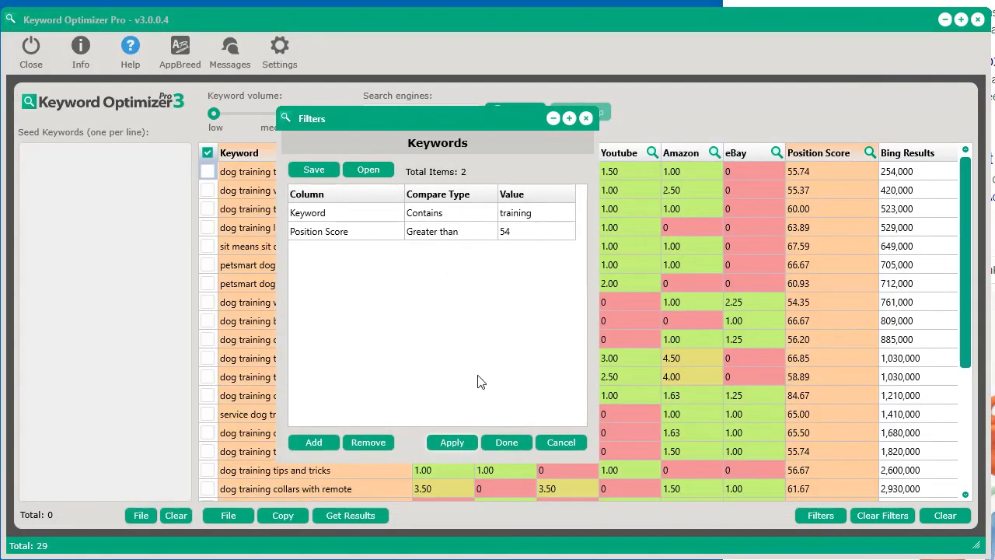
{"action": "left_click", "coordinate": [588, 117]}
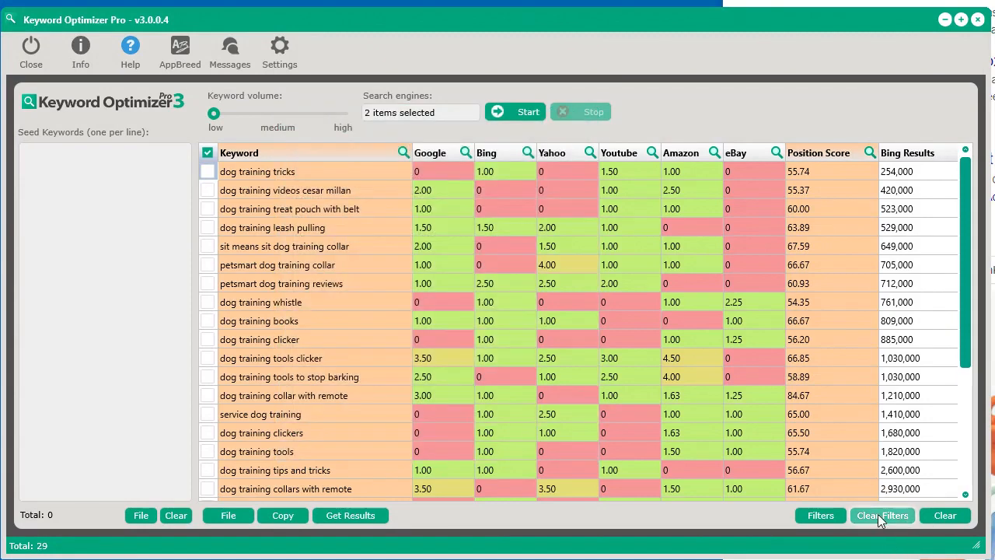
Clear the filters and load suggest-keywords-filters.skdf directly onto the results table without using the Filters window.
{"action": "left_click", "coordinate": [881, 519]}
{"action": "right_click", "coordinate": [514, 243]}
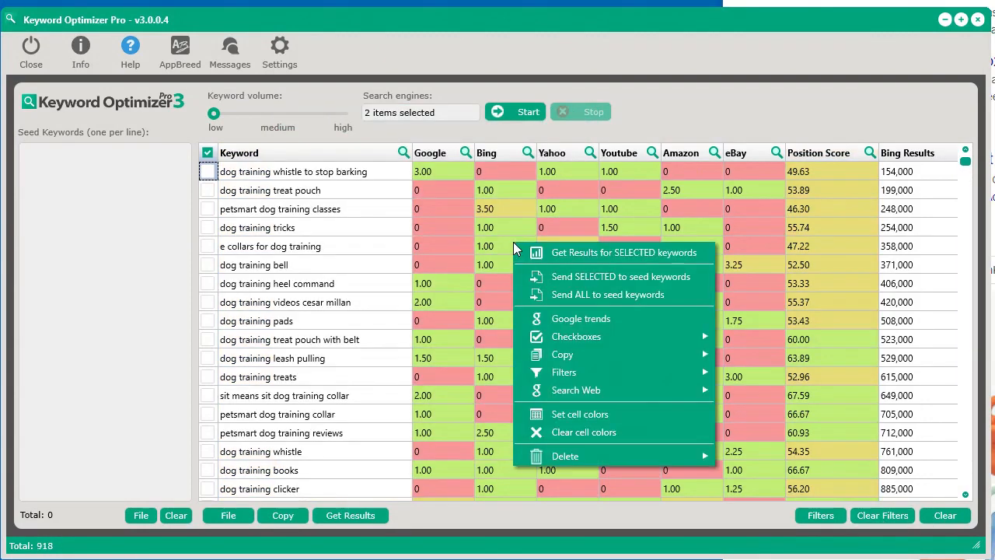
{"action": "mouse_move", "coordinate": [580, 373]}
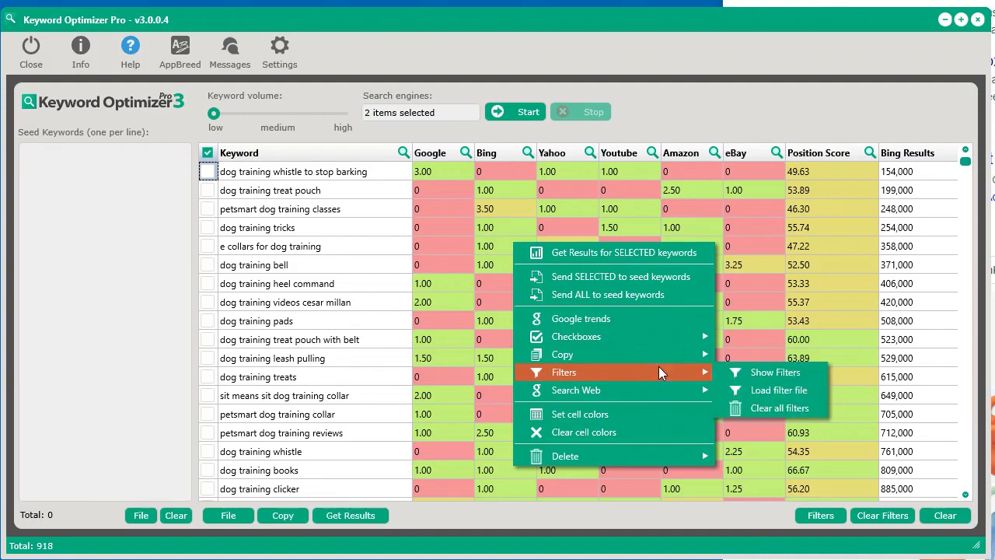
{"action": "left_click", "coordinate": [790, 390]}
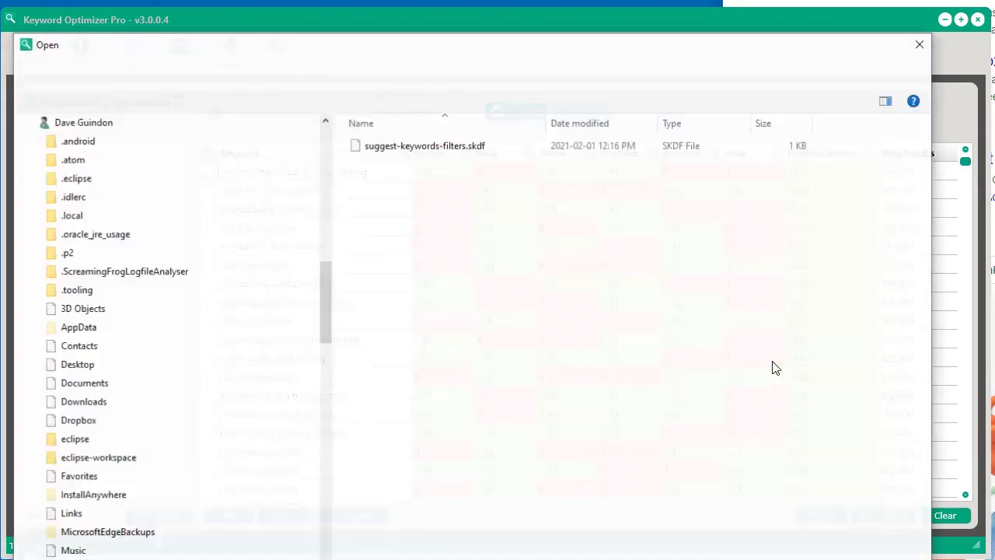
{"action": "left_click", "coordinate": [444, 152]}
{"action": "double_click", "coordinate": [444, 155]}
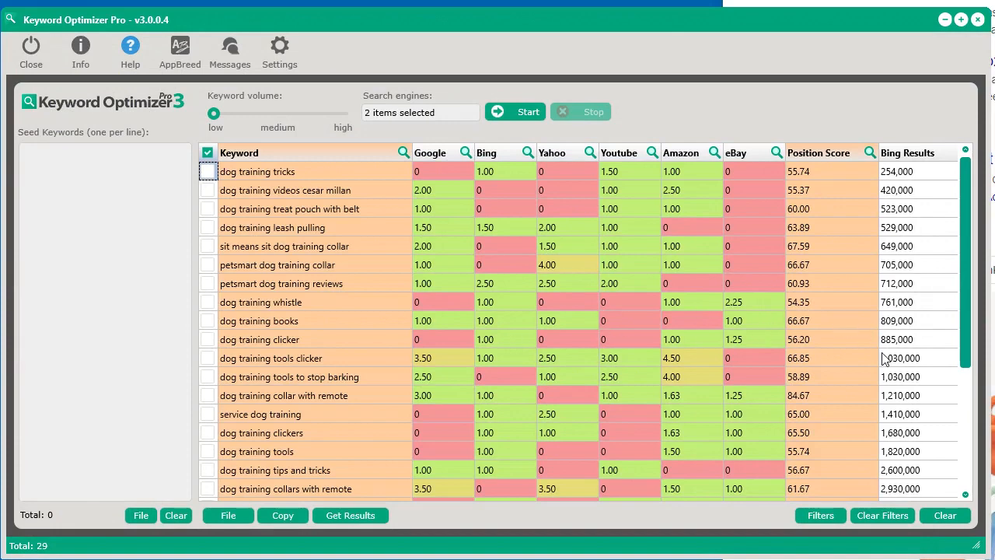
Clear the filters and copy the keywords from "dog training whistle to stop barking" through "petsmart dog training reviews" into a blank text document.
{"action": "left_click", "coordinate": [890, 515]}
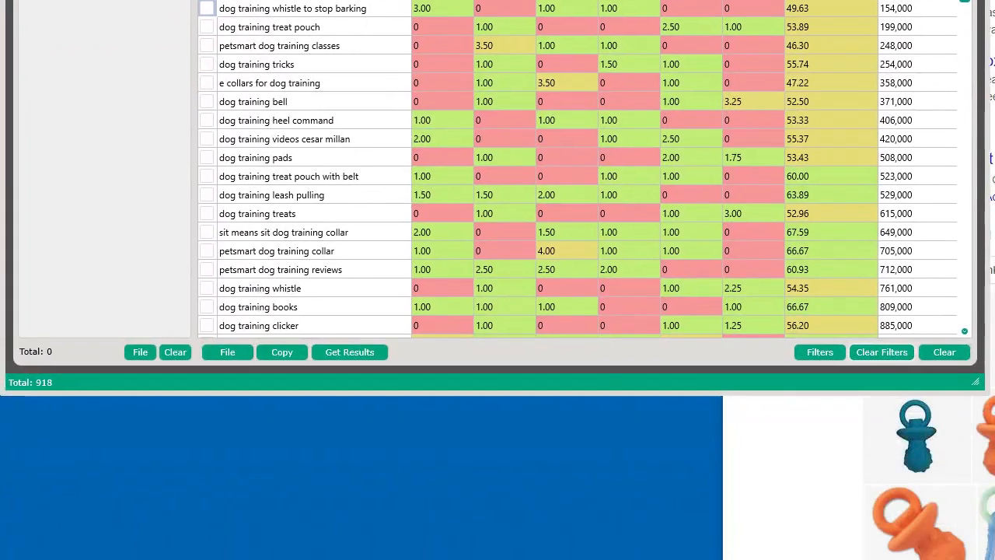
{"action": "left_click", "coordinate": [330, 9]}
{"action": "left_click", "coordinate": [333, 250], "text": "shift"}
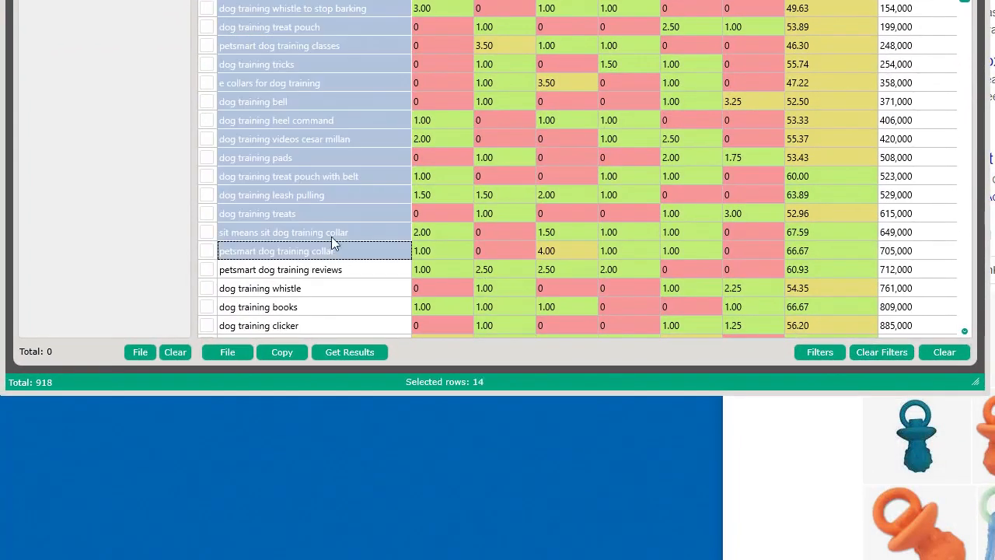
{"action": "left_click", "coordinate": [343, 31]}
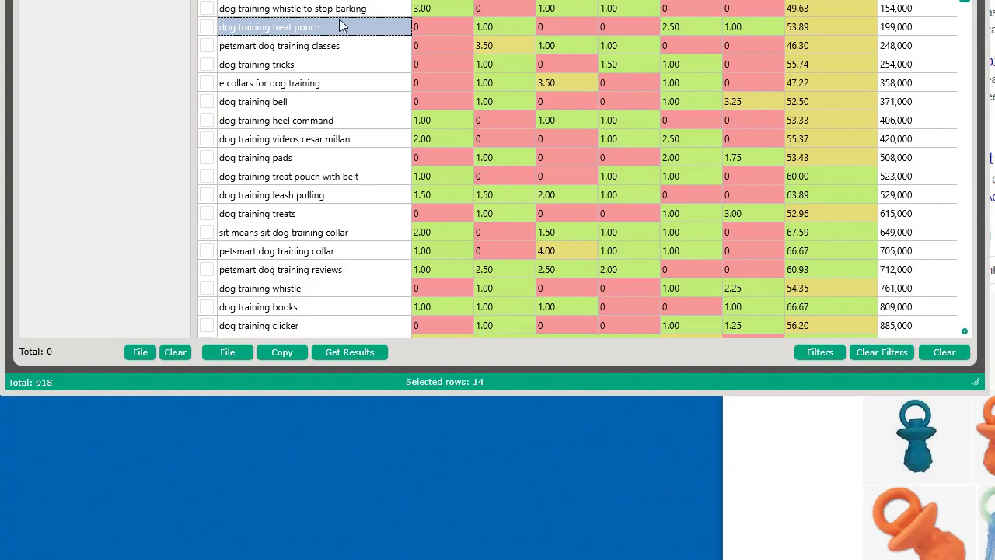
{"action": "left_click", "coordinate": [339, 13]}
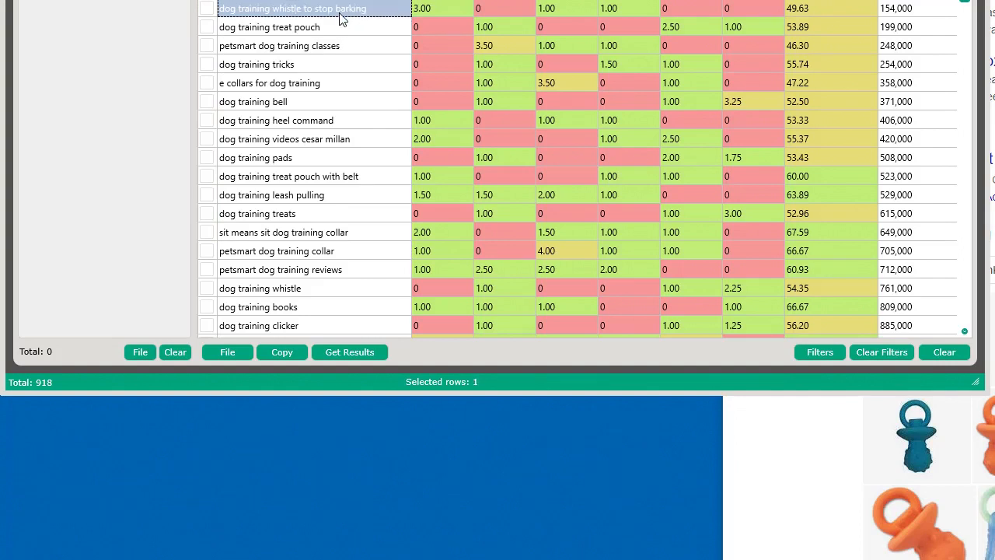
{"action": "left_click", "coordinate": [351, 270], "text": "shift"}
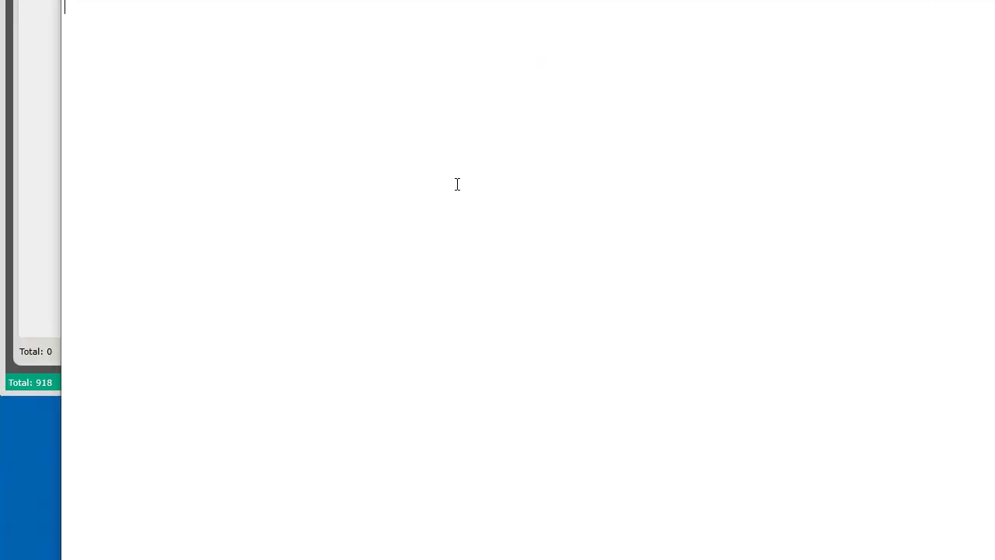
{"action": "type", "text": "dog training whistle to stop barking dog training treat pouch petsmart dog training classes dog training tricks e collars for dog training dog training bell dog training heel command dog training videos cesar millan dog training pads dog training treat pouch with belt dog training leash pulling dog training treats sit means sit dog training collar petsmart dog training collar petsmart dog training reviews"}
{"action": "left_click_drag", "start_coordinate": [233, 0], "coordinate": [842, 23]}
{"action": "left_click", "coordinate": [342, 269]}
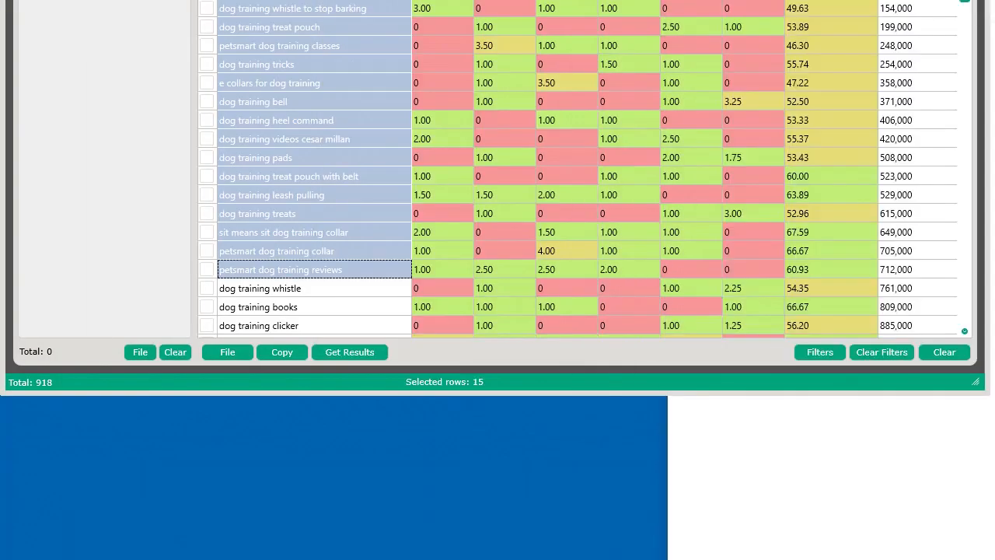
Save the keyword results to a project file named "project 1.kopf".
{"action": "left_click", "coordinate": [261, 218]}
{"action": "left_click", "coordinate": [222, 358]}
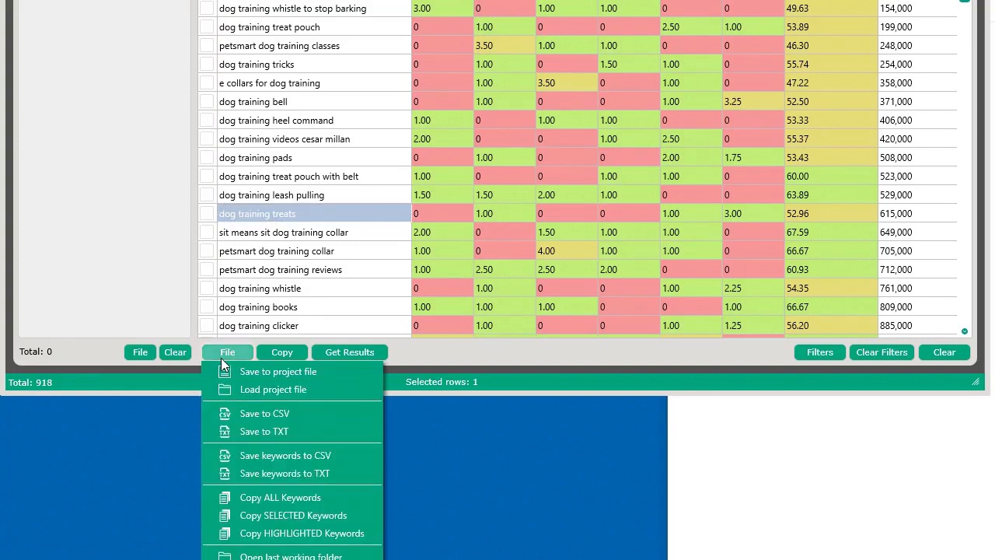
{"action": "left_click_drag", "start_coordinate": [498, 0], "coordinate": [504, 0]}
{"action": "left_click", "coordinate": [231, 282]}
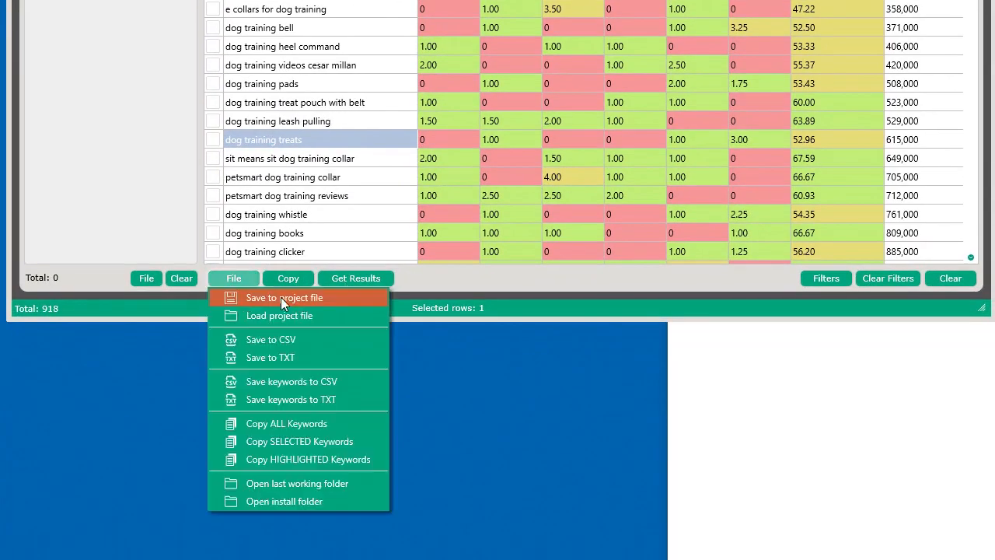
{"action": "left_click", "coordinate": [287, 297]}
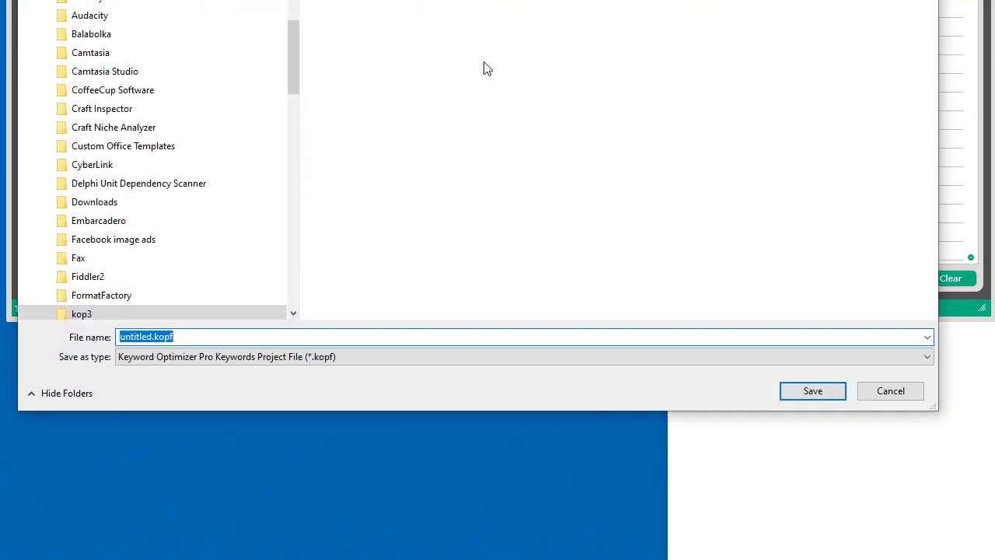
{"action": "left_click", "coordinate": [154, 338]}
{"action": "left_click_drag", "start_coordinate": [154, 337], "coordinate": [105, 350]}
{"action": "type", "text": "projecrt 1"}
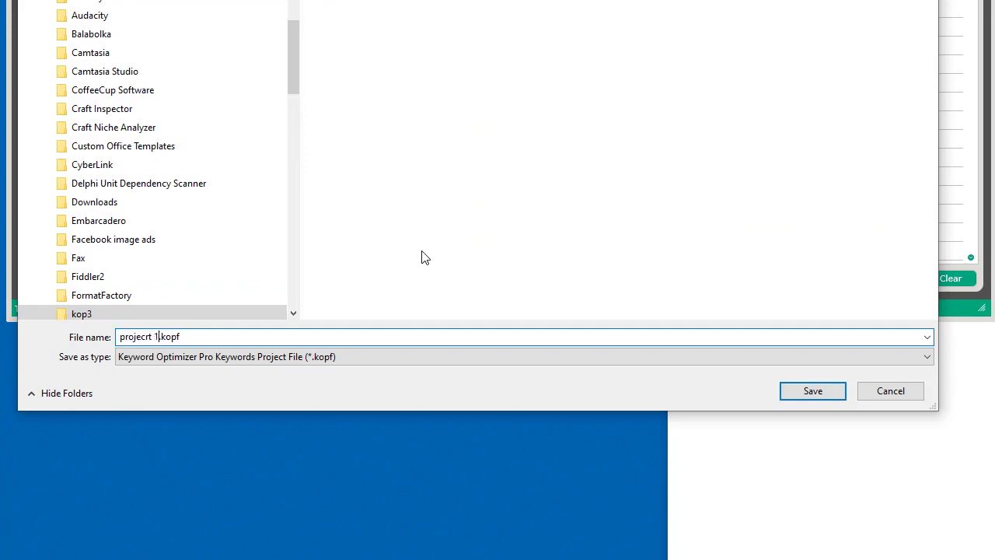
{"action": "key", "text": "BackSpace"}
{"action": "key", "text": "BackSpace"}
{"action": "key", "text": "BackSpace"}
{"action": "key", "text": "BackSpace"}
{"action": "type", "text": "t 1"}
{"action": "key", "text": "Return"}
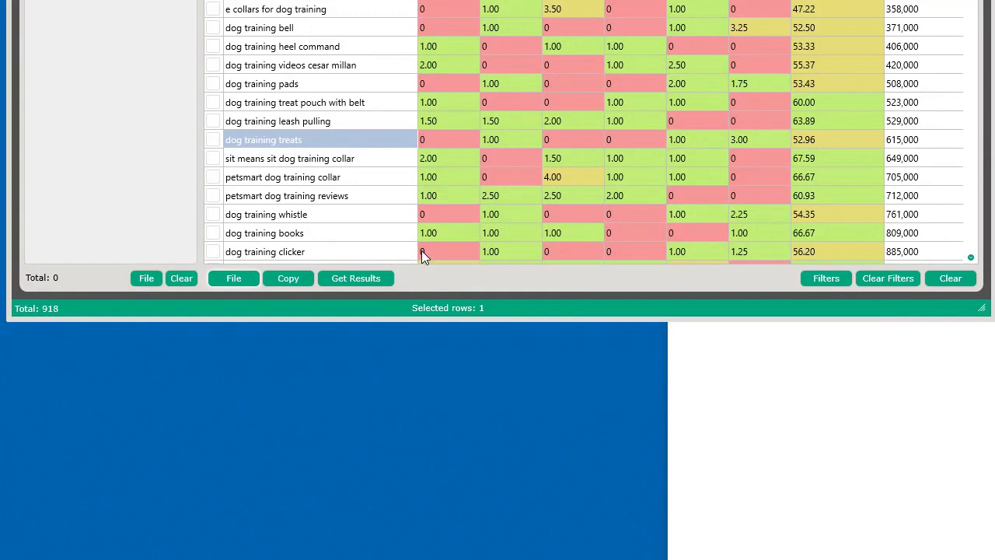
Clear the results table and load the saved project file "project 1.kopf".
{"action": "left_click", "coordinate": [940, 277]}
{"action": "left_click", "coordinate": [475, 389]}
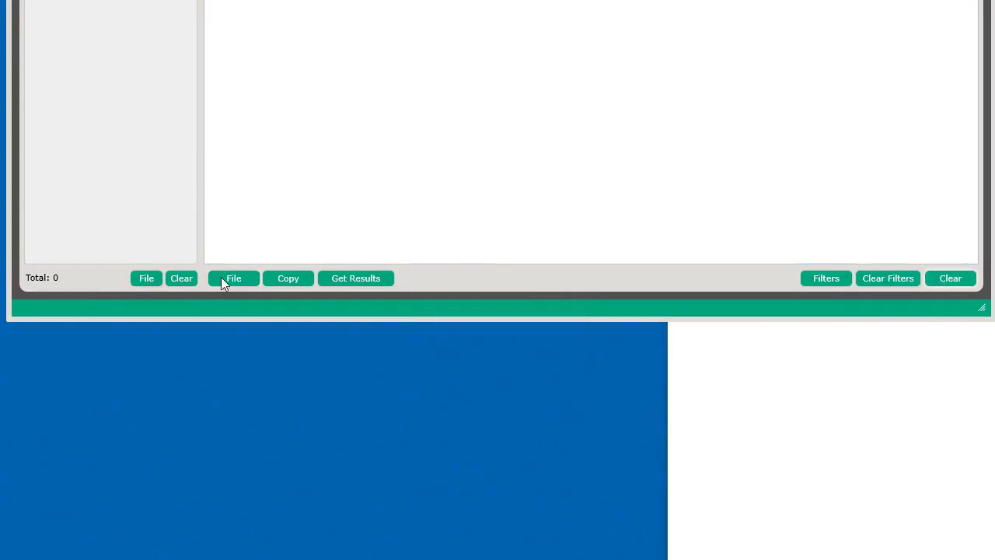
{"action": "left_click", "coordinate": [223, 277]}
{"action": "left_click", "coordinate": [256, 316]}
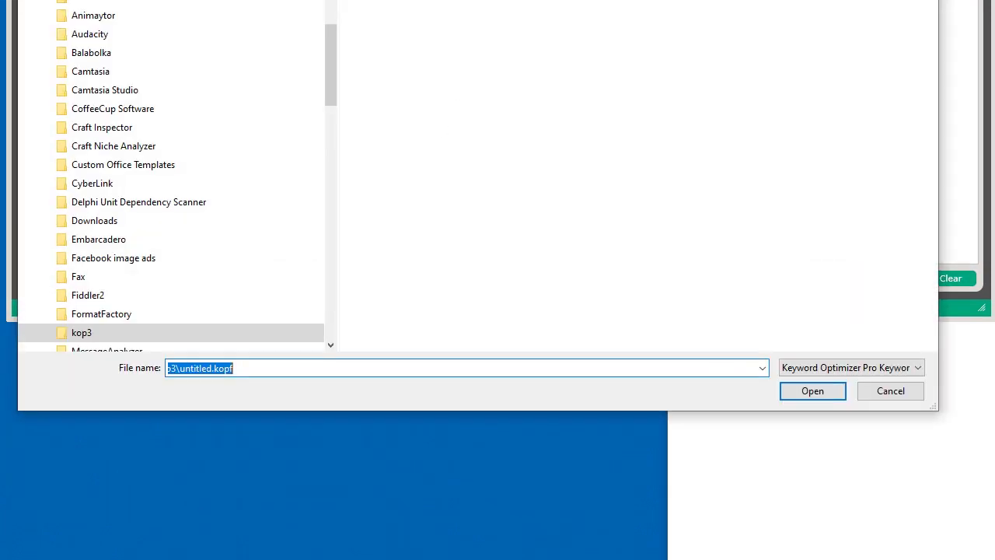
{"action": "type", "text": "project 1.kopf"}
{"action": "key", "text": "Return"}
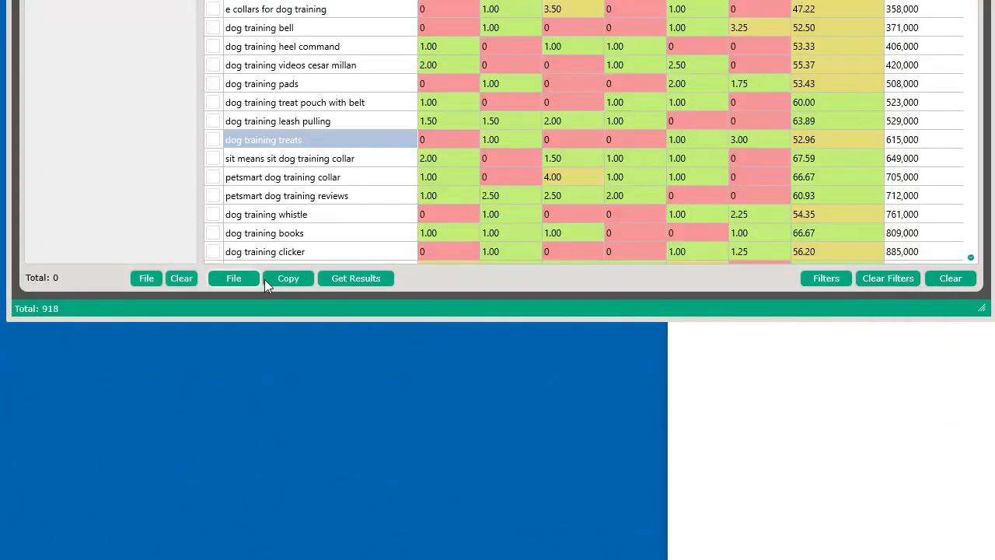
Export the full results table to suggest-keywords.csv and to a TXT file.
{"action": "left_click", "coordinate": [240, 280]}
{"action": "left_click", "coordinate": [254, 345]}
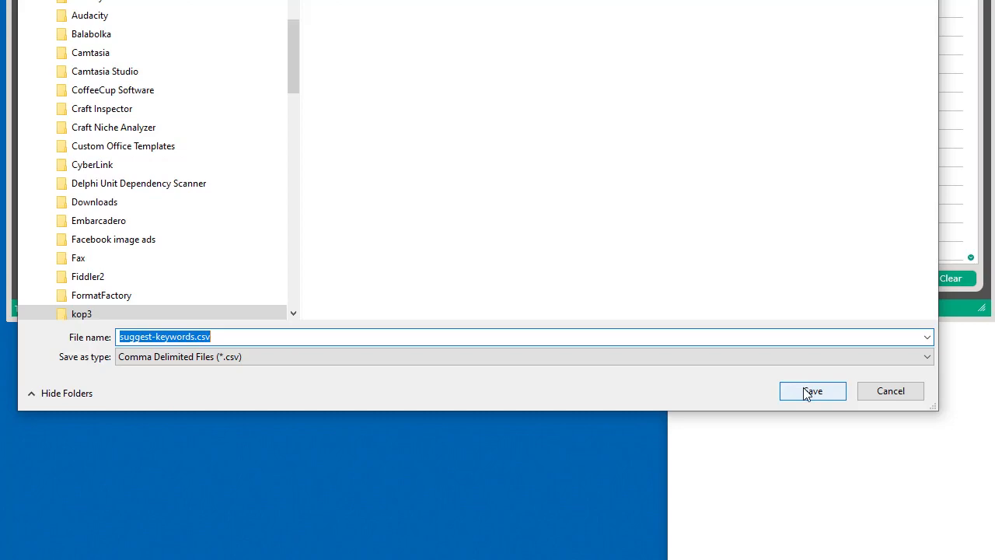
{"action": "left_click", "coordinate": [809, 391]}
{"action": "left_click", "coordinate": [242, 279]}
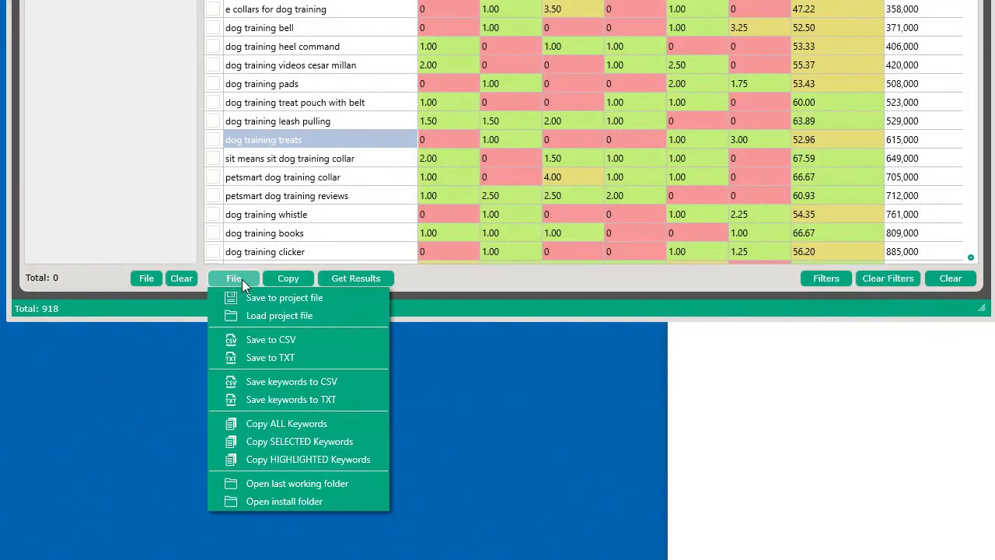
{"action": "left_click", "coordinate": [269, 358]}
{"action": "left_click", "coordinate": [812, 391]}
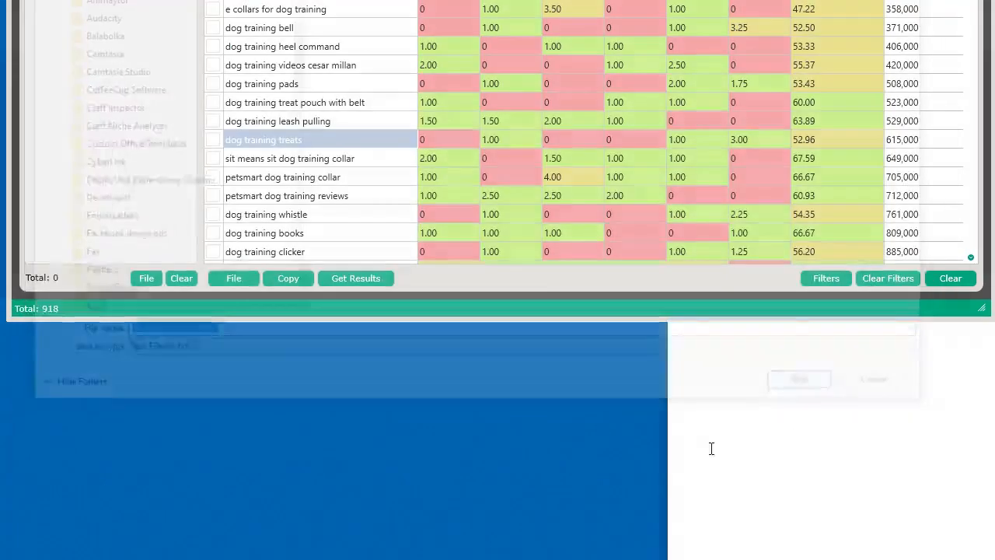
Export only the keywords to untitled.csv and untitled.txt.
{"action": "left_click", "coordinate": [227, 280]}
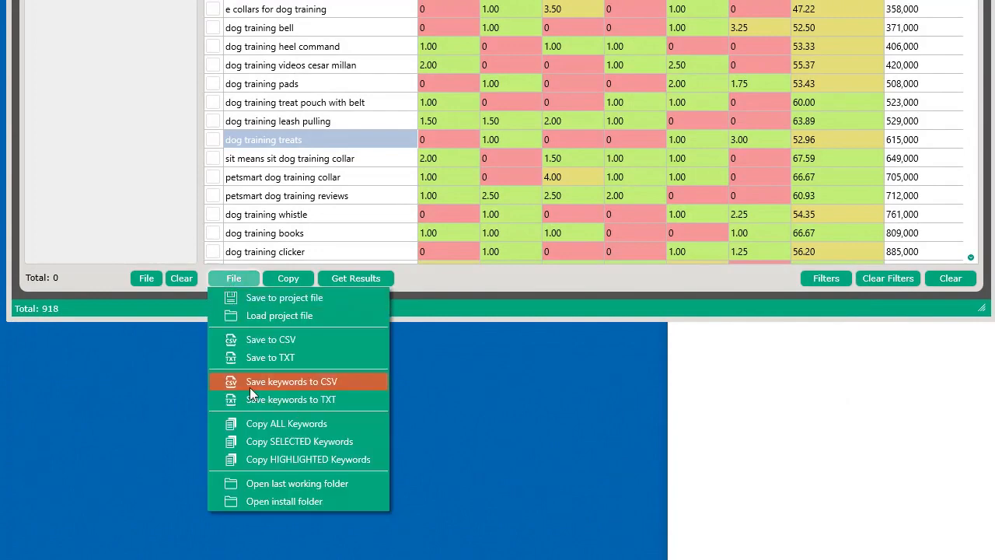
{"action": "left_click", "coordinate": [316, 382]}
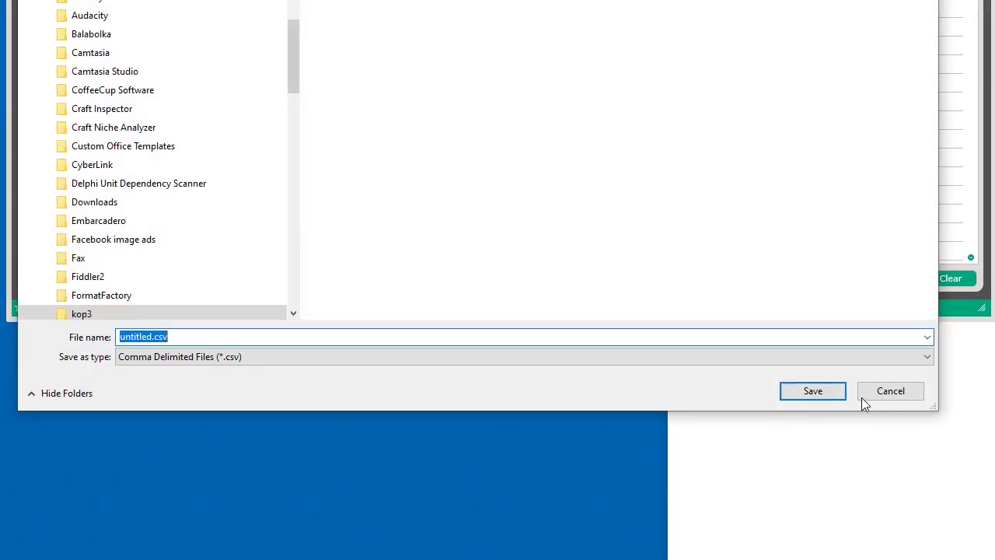
{"action": "left_click", "coordinate": [812, 392]}
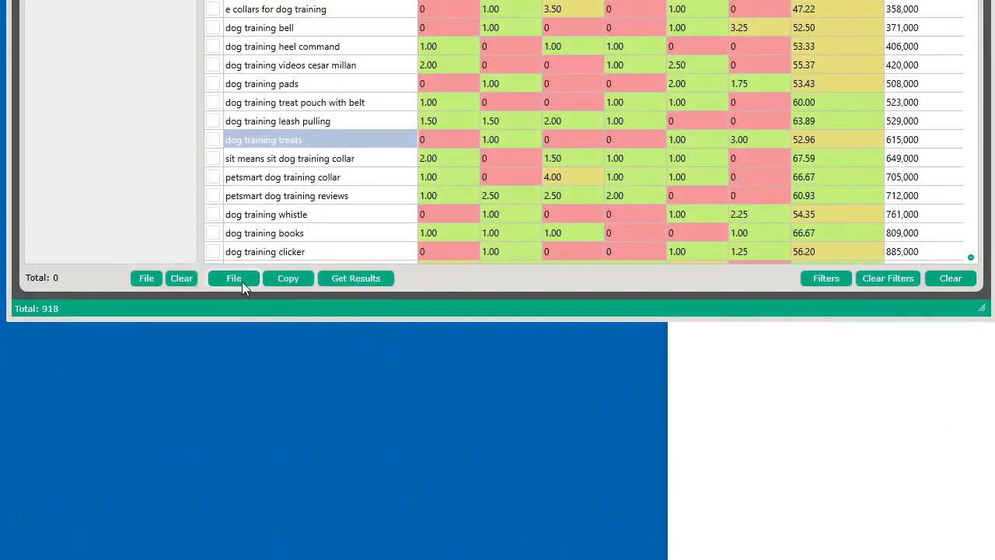
{"action": "left_click", "coordinate": [242, 282]}
{"action": "left_click", "coordinate": [277, 394]}
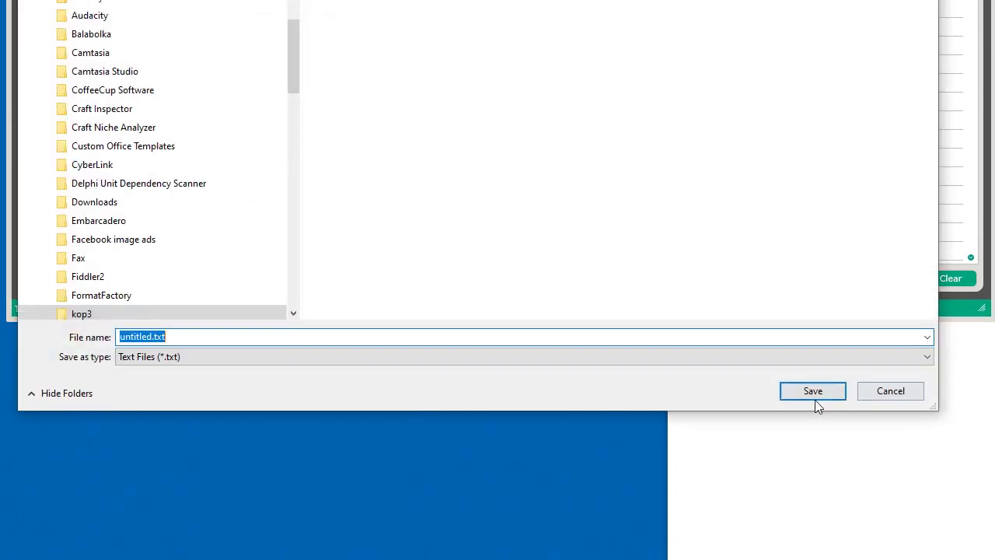
{"action": "left_click", "coordinate": [814, 392]}
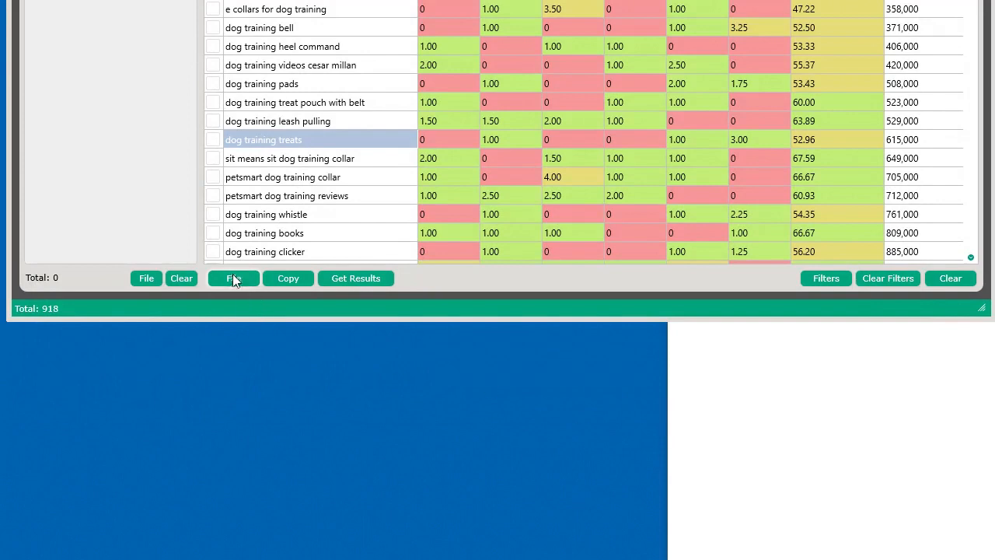
Tick the keywords "e collars for dog training", "dog training bell", "dog training heel command" and "dog training videos cesar millan".
{"action": "left_click", "coordinate": [233, 278]}
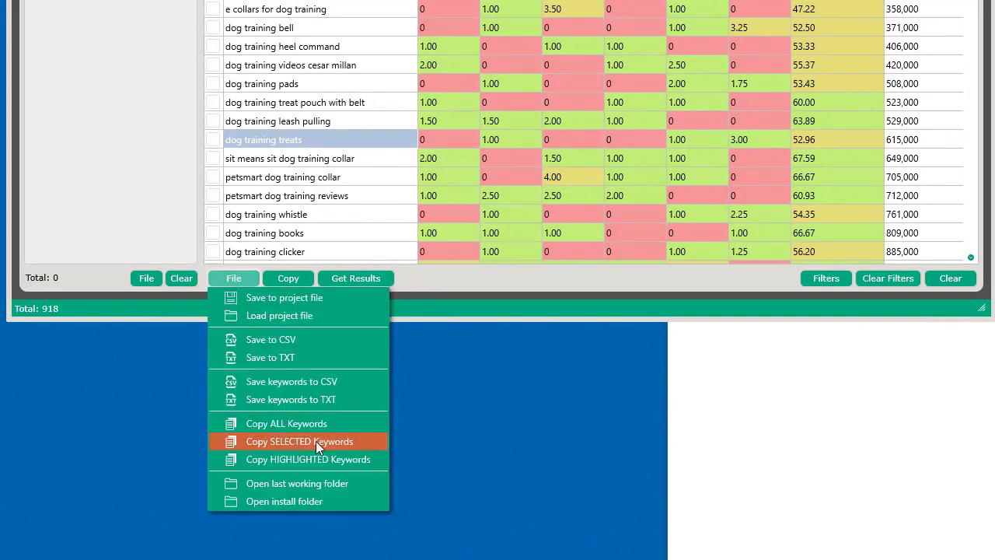
{"action": "left_click", "coordinate": [213, 10]}
{"action": "left_click", "coordinate": [213, 28]}
{"action": "left_click", "coordinate": [213, 46]}
{"action": "left_click", "coordinate": [213, 66]}
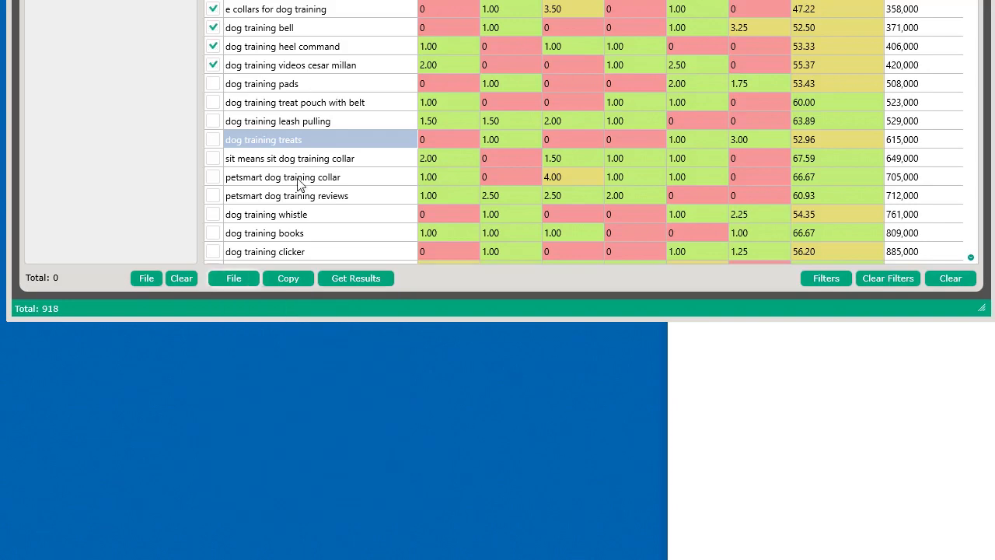
Highlight scattered results cells: five keywords from "dog training heel command" to "dog training books", one Yahoo cell and three Bing Results values.
{"action": "left_click", "coordinate": [288, 143]}
{"action": "left_click", "coordinate": [316, 179]}
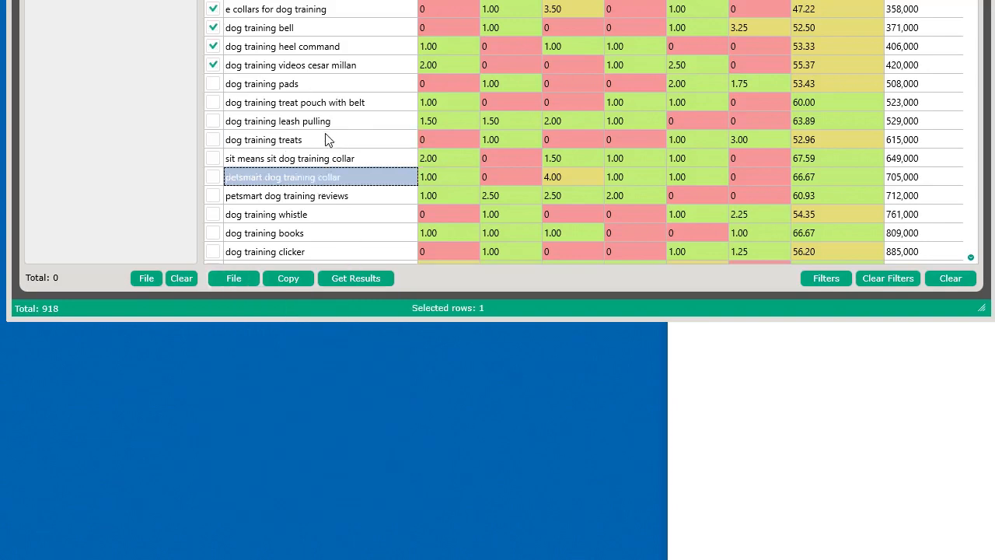
{"action": "left_click", "coordinate": [325, 134], "text": "ctrl"}
{"action": "left_click", "coordinate": [331, 156], "text": "ctrl"}
{"action": "left_click", "coordinate": [340, 234], "text": "ctrl"}
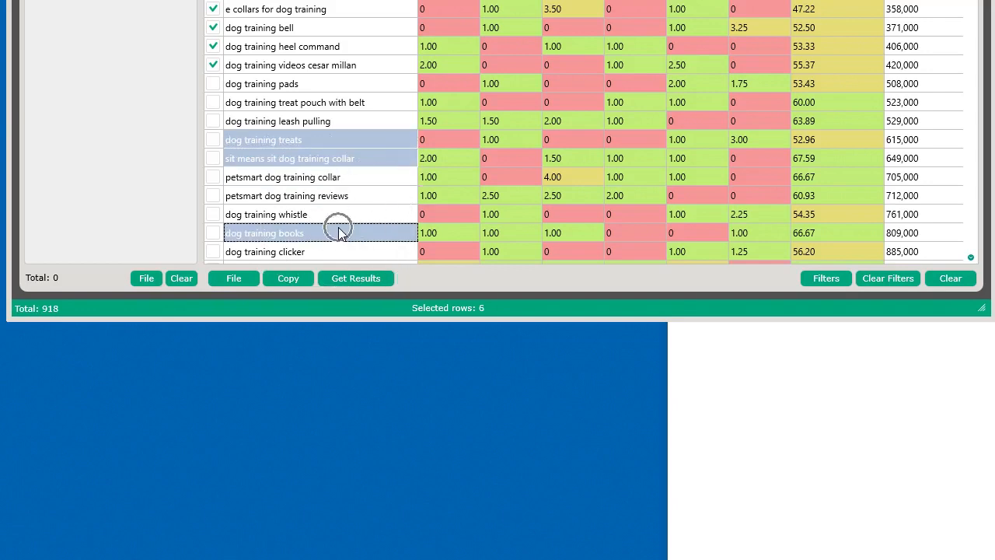
{"action": "left_click", "coordinate": [340, 196], "text": "ctrl"}
{"action": "left_click", "coordinate": [342, 47], "text": "ctrl"}
{"action": "left_click", "coordinate": [574, 66], "text": "ctrl"}
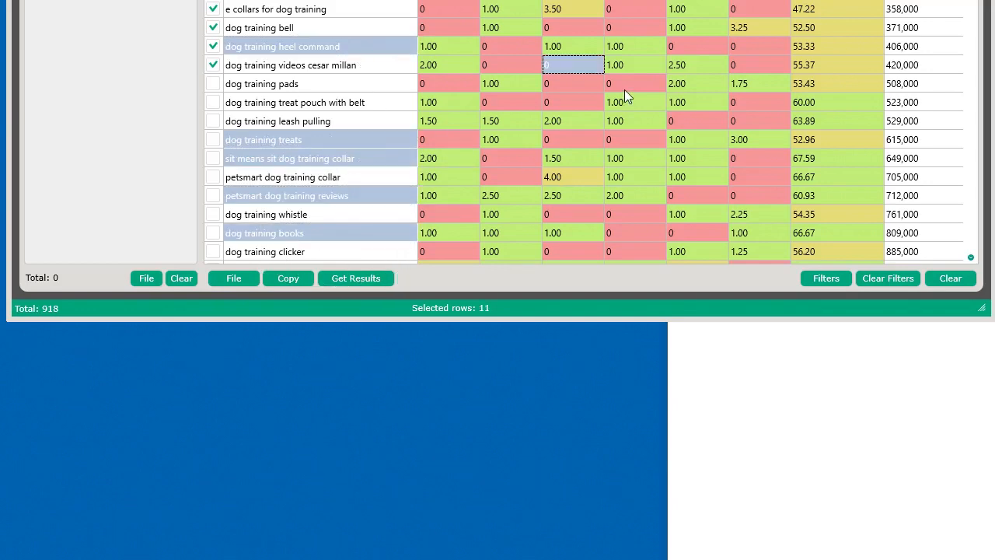
{"action": "left_click", "coordinate": [917, 104], "text": "ctrl"}
{"action": "left_click", "coordinate": [929, 196], "text": "ctrl"}
{"action": "left_click", "coordinate": [930, 251], "text": "ctrl"}
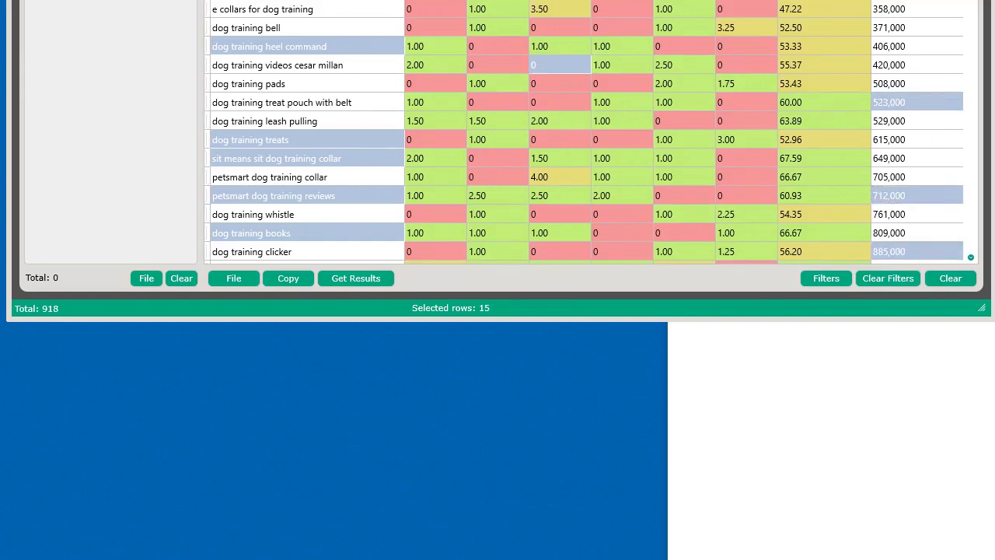
Copy the highlighted keywords from the results table to the clipboard.
{"action": "left_click", "coordinate": [226, 278]}
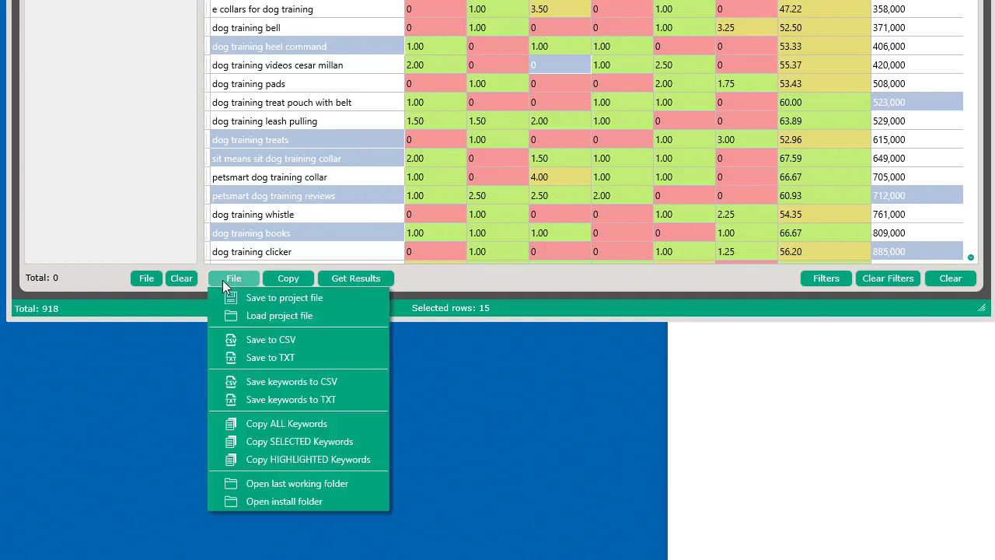
{"action": "left_click", "coordinate": [455, 304]}
{"action": "left_click", "coordinate": [298, 277]}
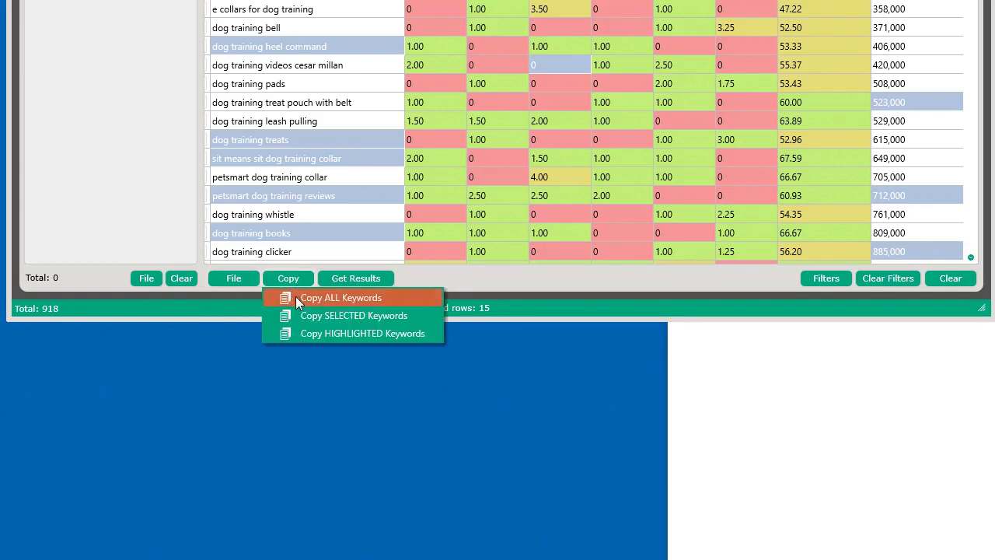
{"action": "left_click", "coordinate": [354, 334]}
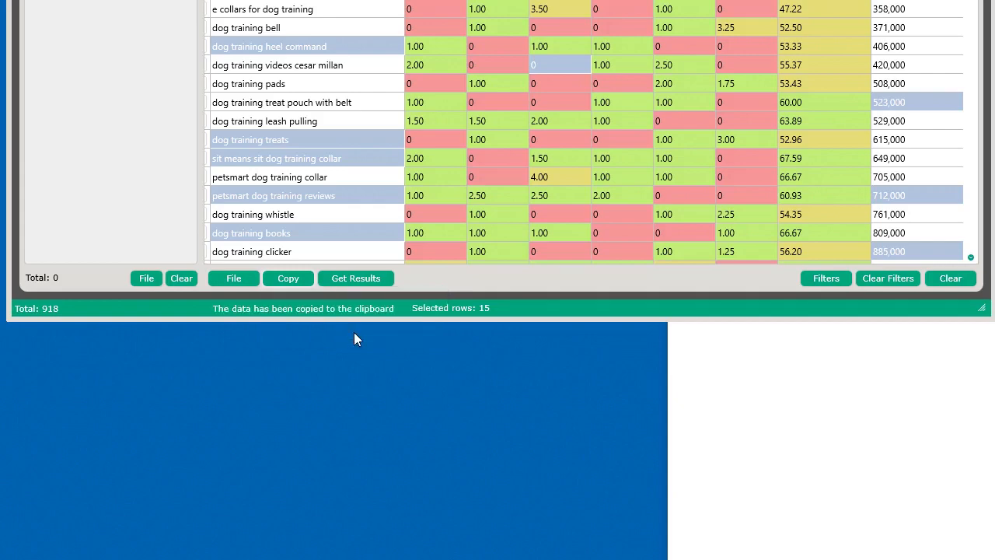
Paste the copied data into the Notepad document below the existing keyword list, separated by blank lines, and return to the results table.
{"action": "key", "text": "ctrl+v"}
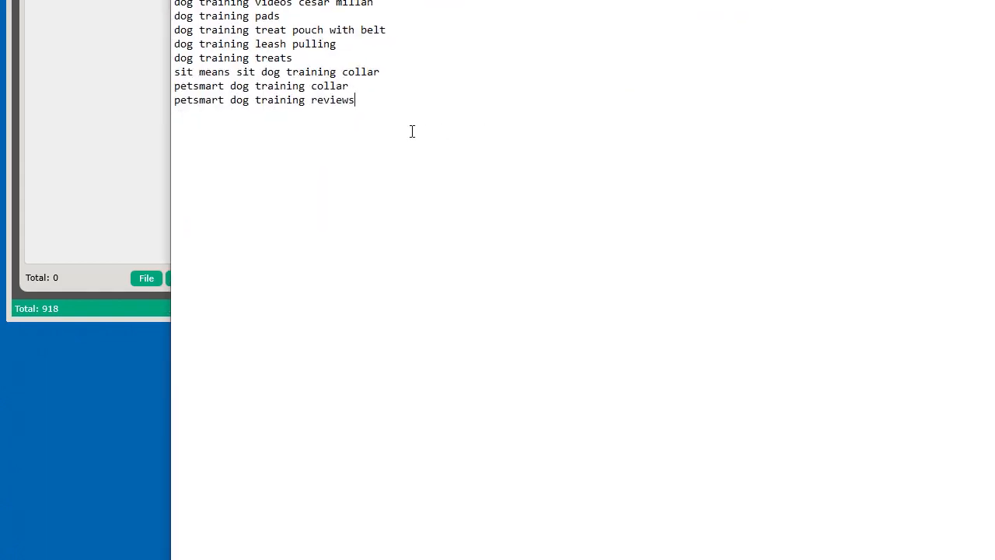
{"action": "key", "text": "Return"}
{"action": "key", "text": "Return"}
{"action": "key", "text": "Return"}
{"action": "key", "text": "ctrl+v"}
{"action": "left_click_drag", "start_coordinate": [221, 2], "coordinate": [988, 2]}
{"action": "left_click", "coordinate": [484, 83]}
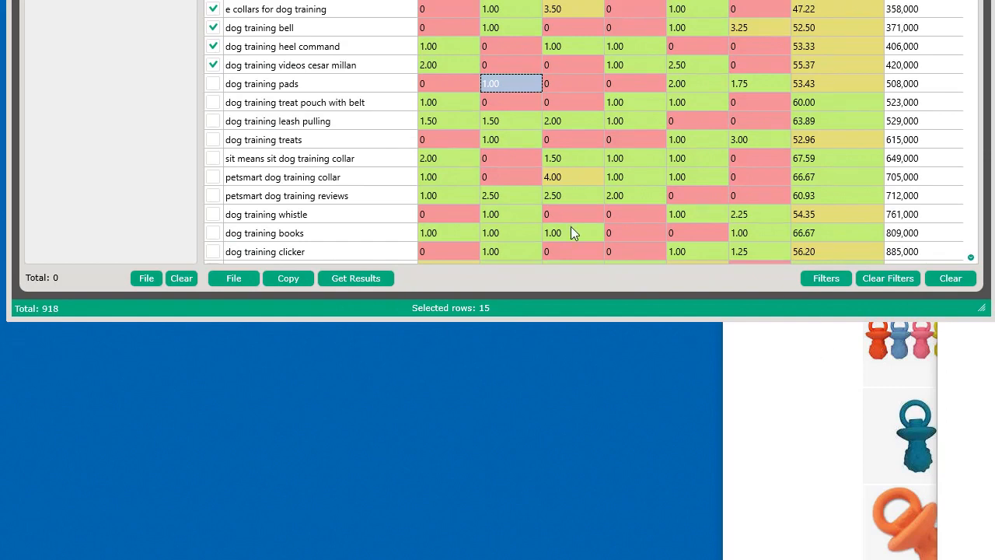
Open the last working folder and inspect the saved files keywords.txt, suggest-keywords.csv and untitled.csv.
{"action": "left_click", "coordinate": [234, 277]}
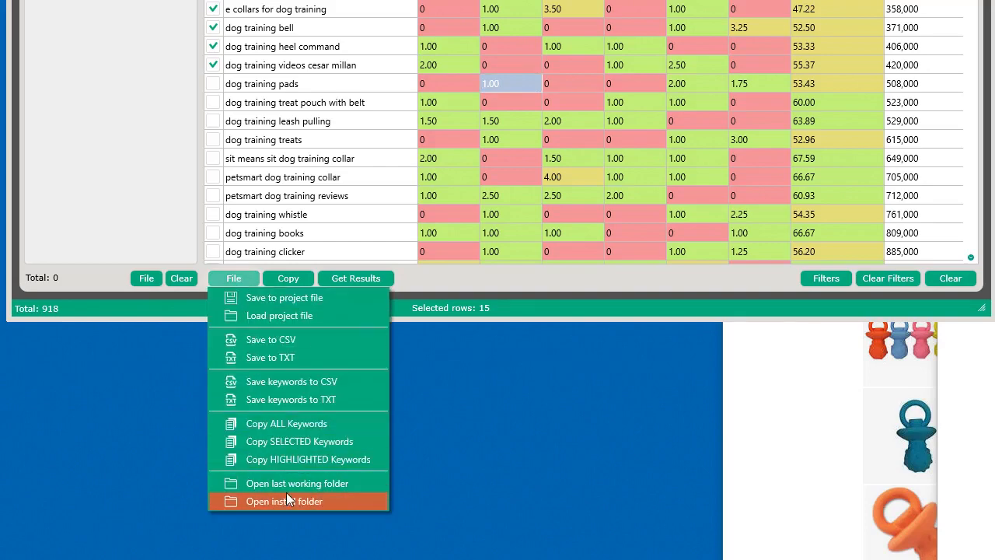
{"action": "left_click", "coordinate": [313, 482]}
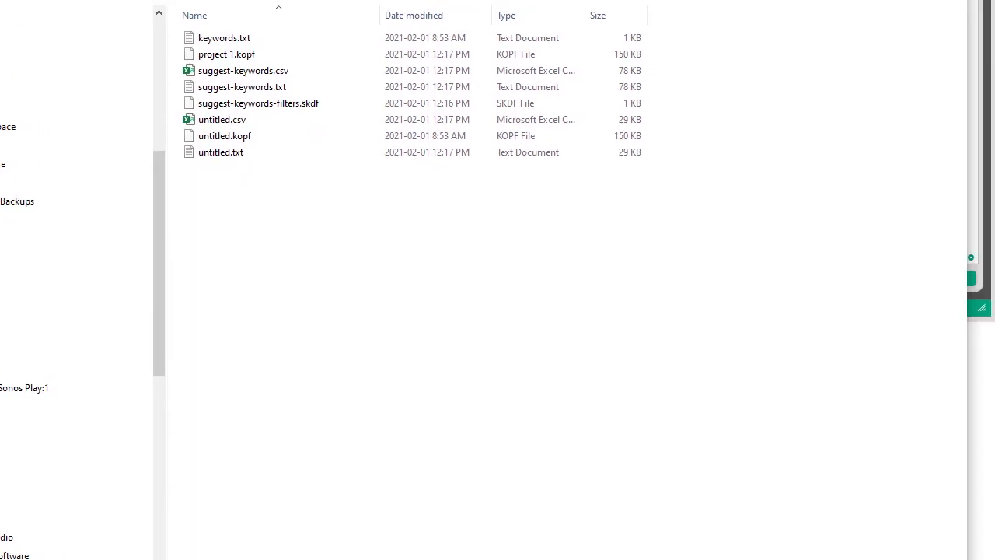
{"action": "double_click", "coordinate": [225, 39]}
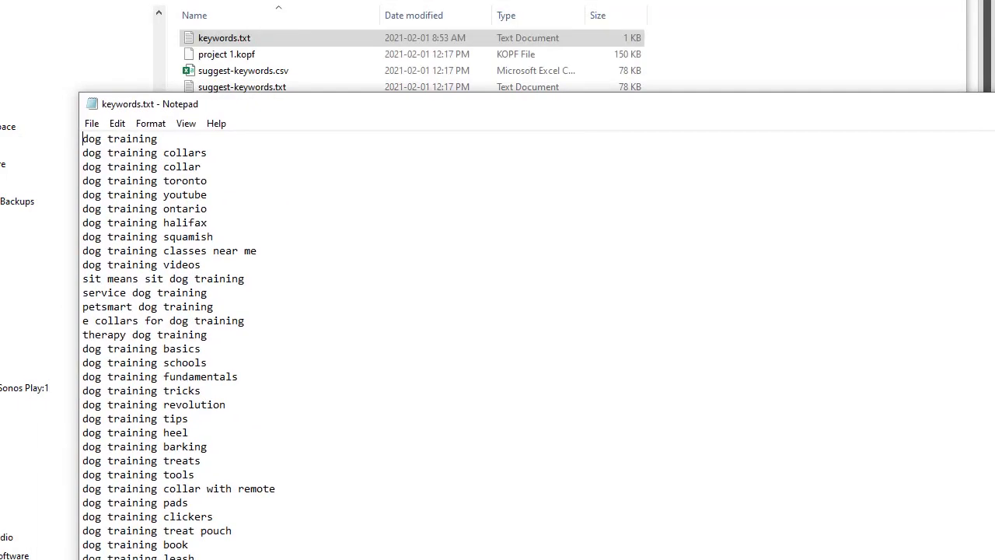
{"action": "left_click", "coordinate": [243, 70]}
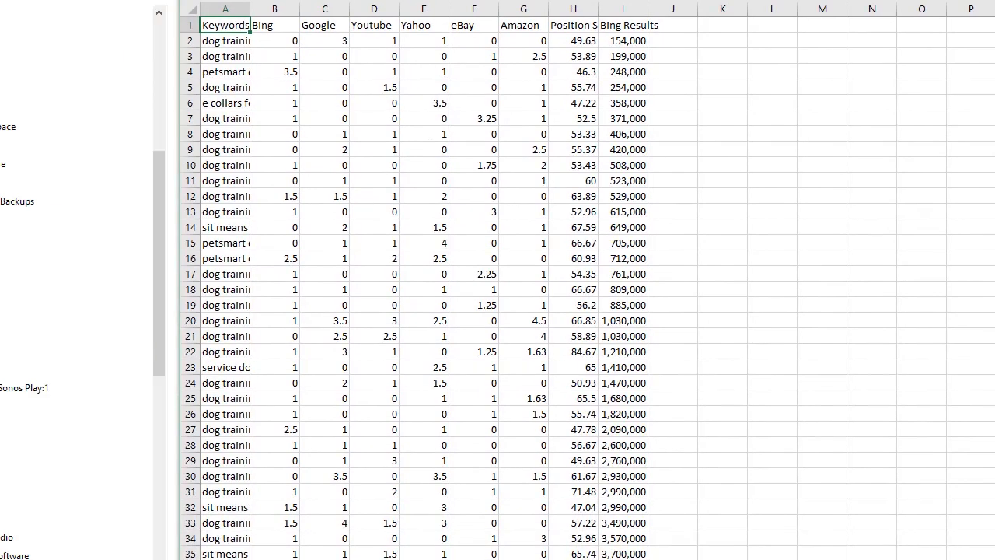
{"action": "left_click_drag", "start_coordinate": [466, 0], "coordinate": [804, 0]}
{"action": "double_click", "coordinate": [238, 125]}
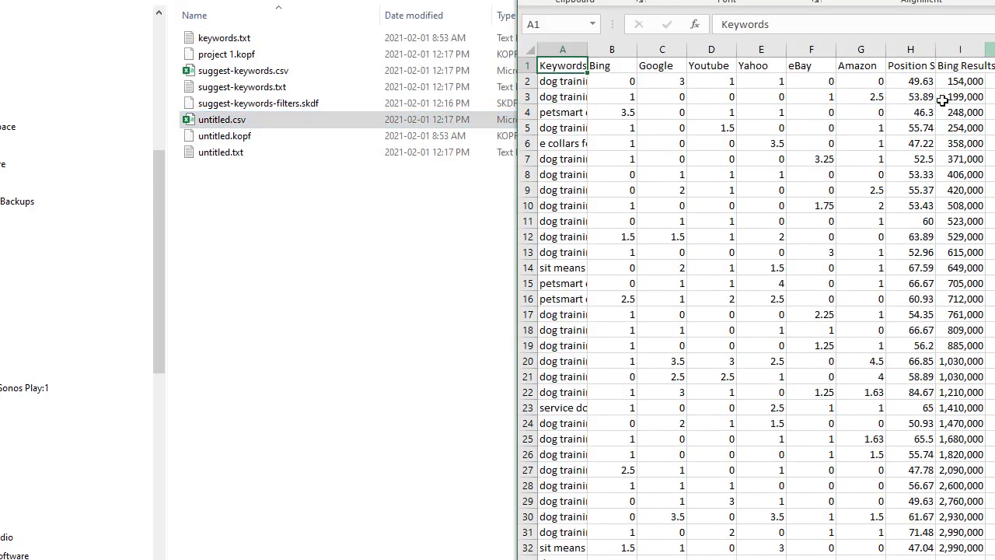
{"action": "double_click", "coordinate": [254, 122]}
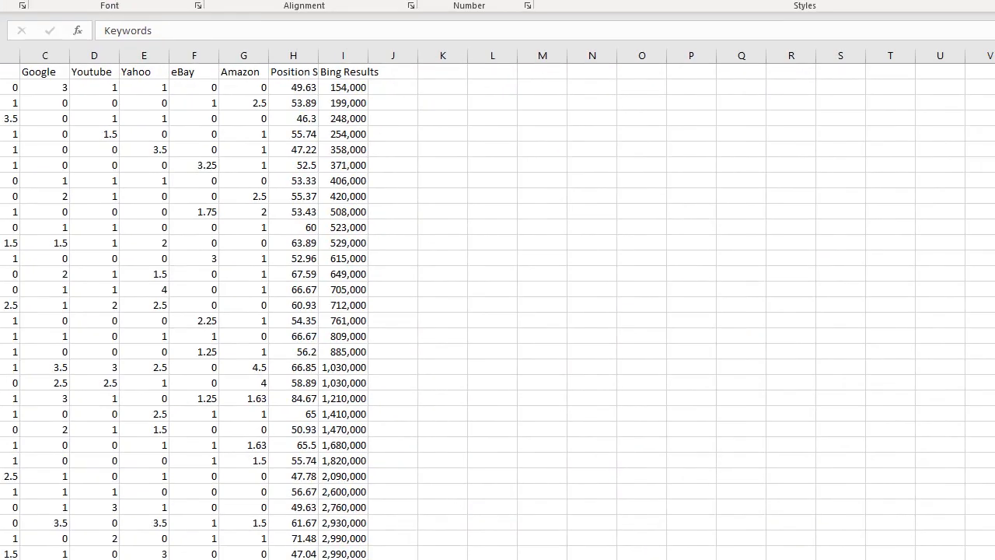
{"action": "key", "text": "alt+F4"}
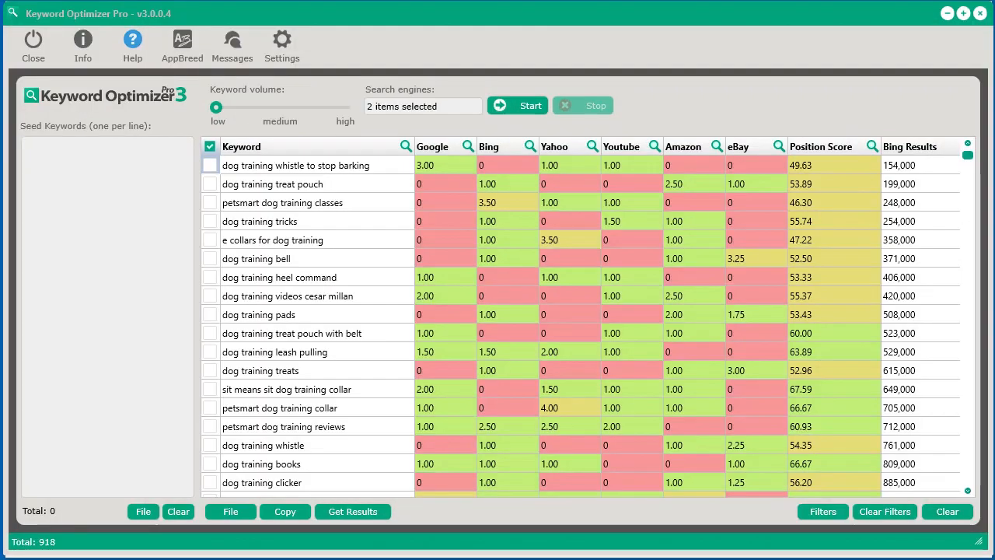
Tick the first five keywords, "dog training whistle to stop barking" through "e collars for dog training", and open them in Google Trends.
{"action": "left_click", "coordinate": [210, 166]}
{"action": "left_click", "coordinate": [211, 185]}
{"action": "left_click", "coordinate": [213, 204]}
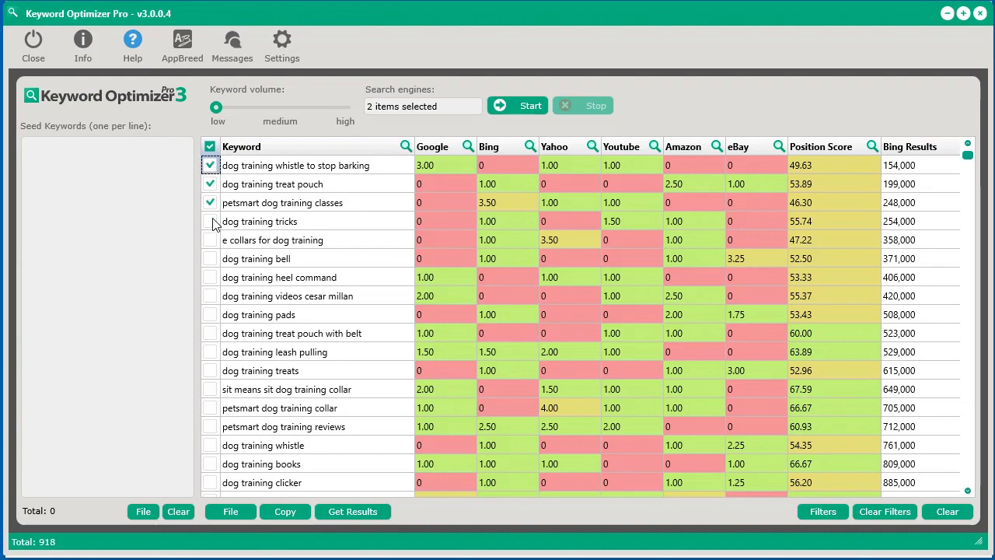
{"action": "left_click", "coordinate": [214, 223]}
{"action": "left_click", "coordinate": [211, 241]}
{"action": "right_click", "coordinate": [269, 211]}
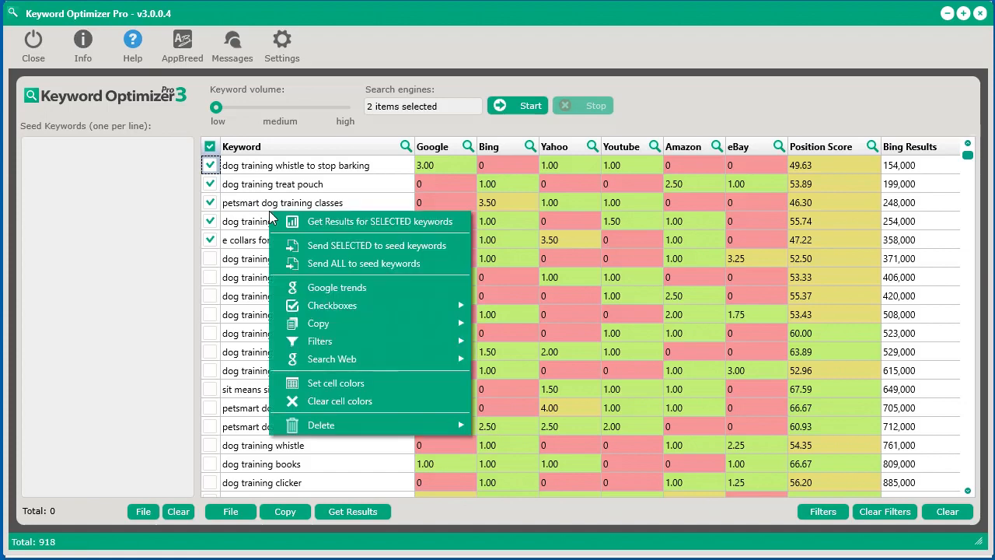
{"action": "left_click", "coordinate": [349, 286]}
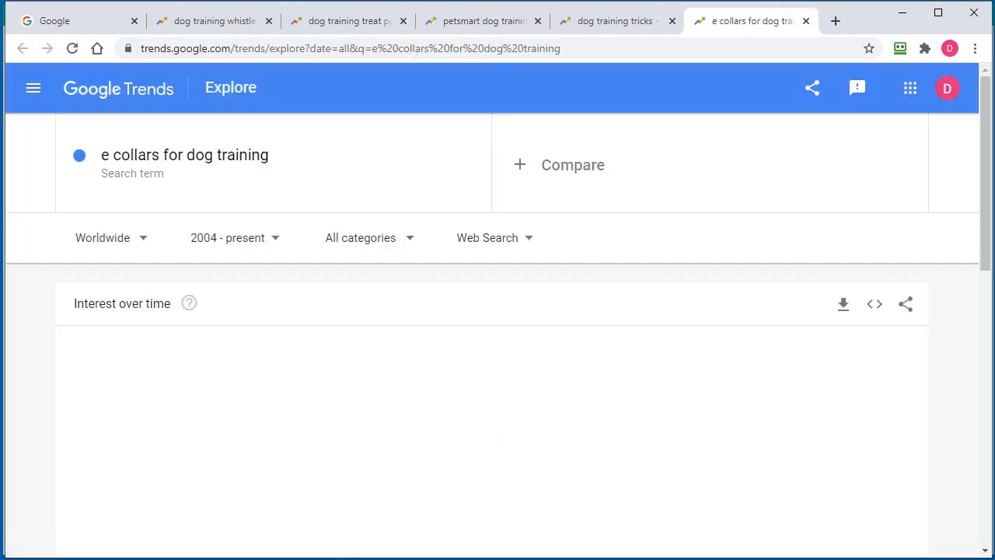
Review the Google Trends interest-over-time pages of all five keywords and return to the Keyword Optimizer Pro results table.
{"action": "left_click", "coordinate": [620, 23]}
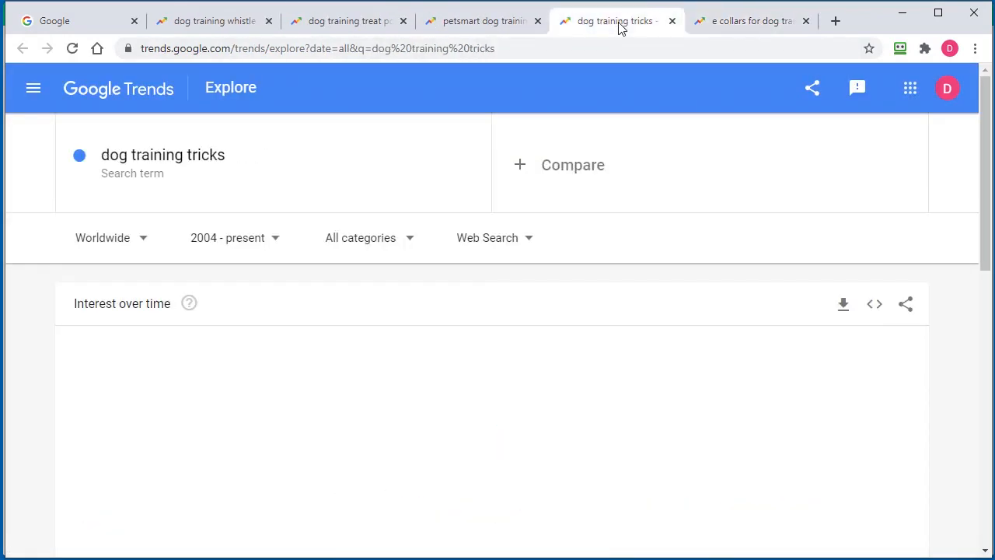
{"action": "left_click", "coordinate": [465, 31]}
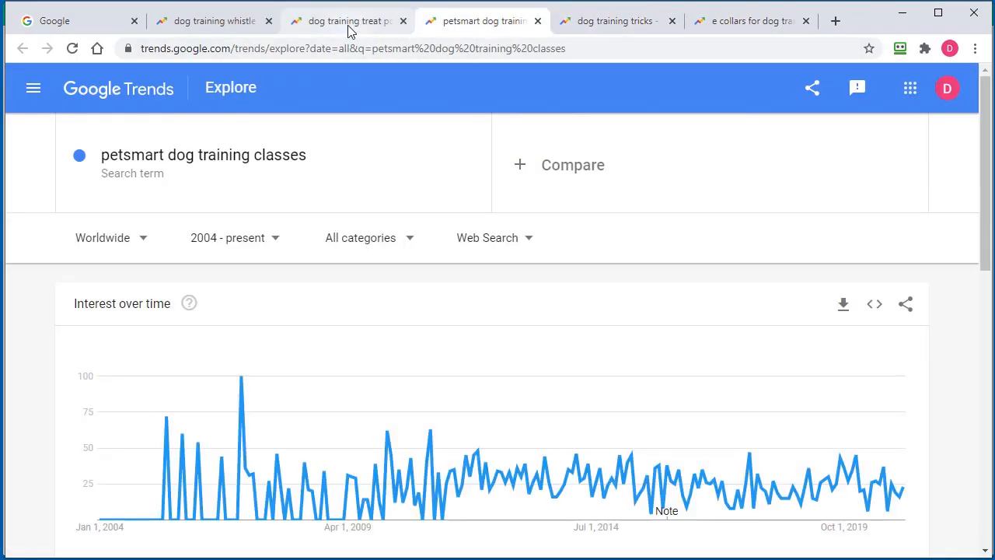
{"action": "left_click", "coordinate": [350, 26]}
{"action": "left_click", "coordinate": [211, 27]}
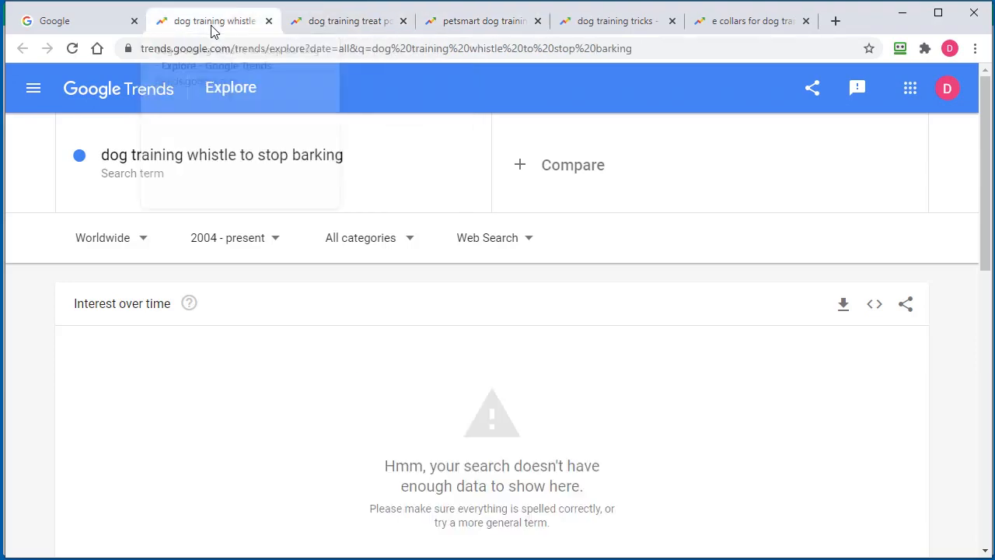
{"action": "scroll", "coordinate": [506, 398], "scroll_direction": "down", "scroll_amount": 3}
{"action": "scroll", "coordinate": [509, 411], "scroll_direction": "up", "scroll_amount": 3}
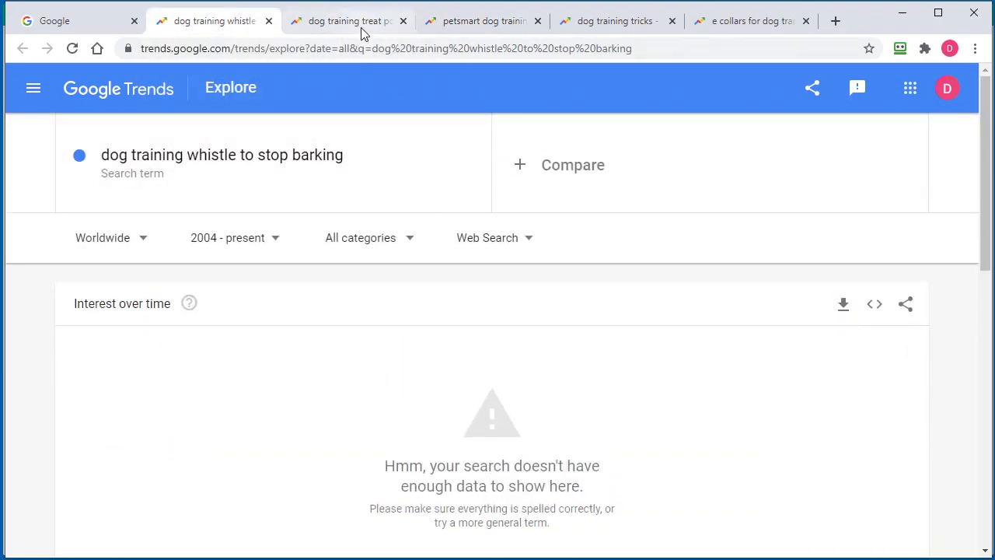
{"action": "left_click", "coordinate": [362, 27]}
{"action": "left_click", "coordinate": [484, 28]}
{"action": "left_click", "coordinate": [642, 26]}
{"action": "left_click", "coordinate": [751, 22]}
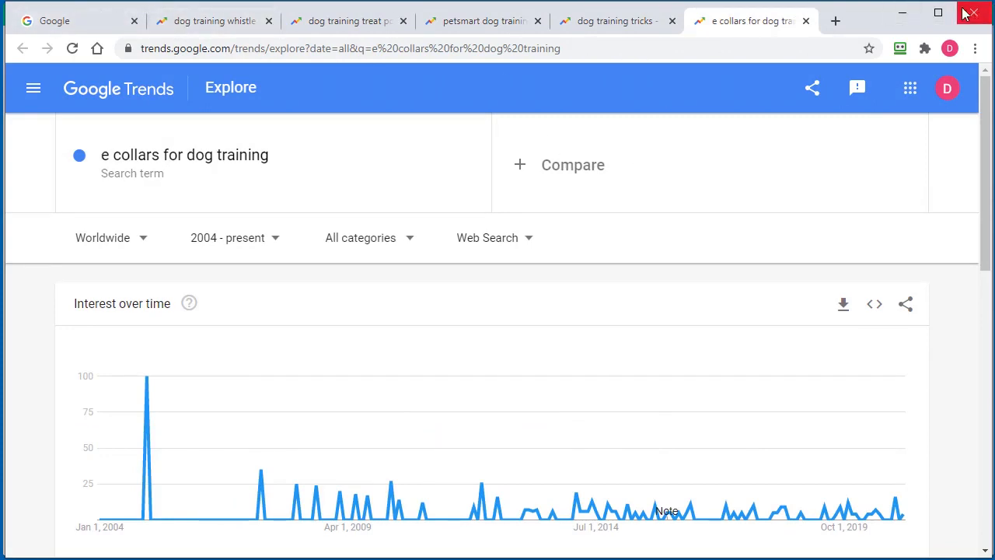
{"action": "left_click", "coordinate": [902, 14]}
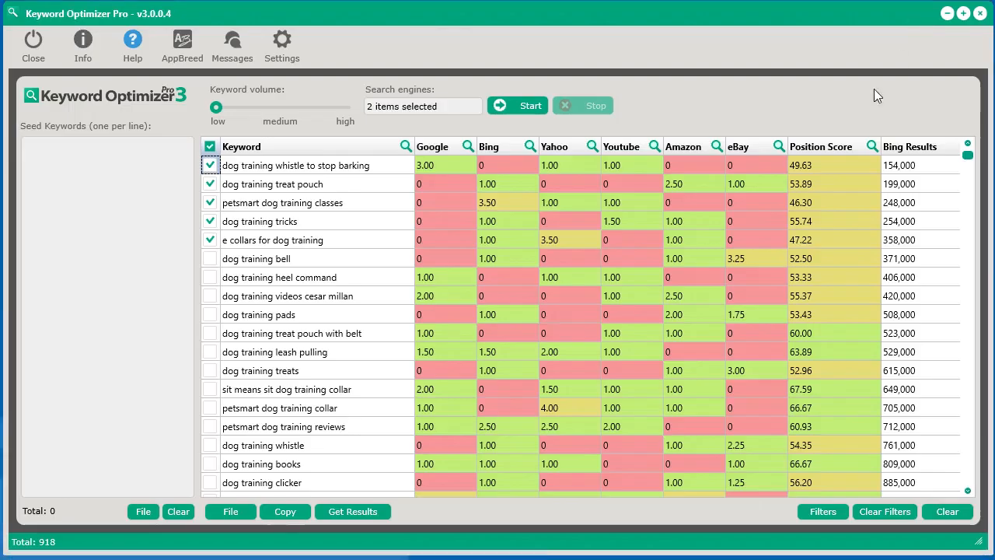
Untick the first five keywords, from "e collars for dog training" up to "dog training whistle to stop barking".
{"action": "left_click", "coordinate": [212, 240]}
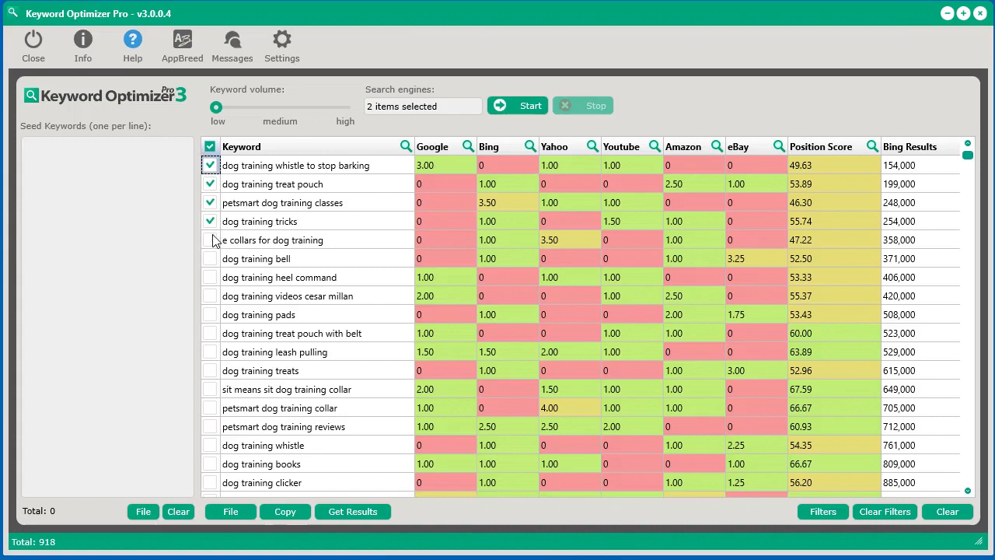
{"action": "left_click", "coordinate": [211, 221]}
{"action": "left_click", "coordinate": [211, 203]}
{"action": "left_click", "coordinate": [211, 184]}
{"action": "left_click", "coordinate": [211, 165]}
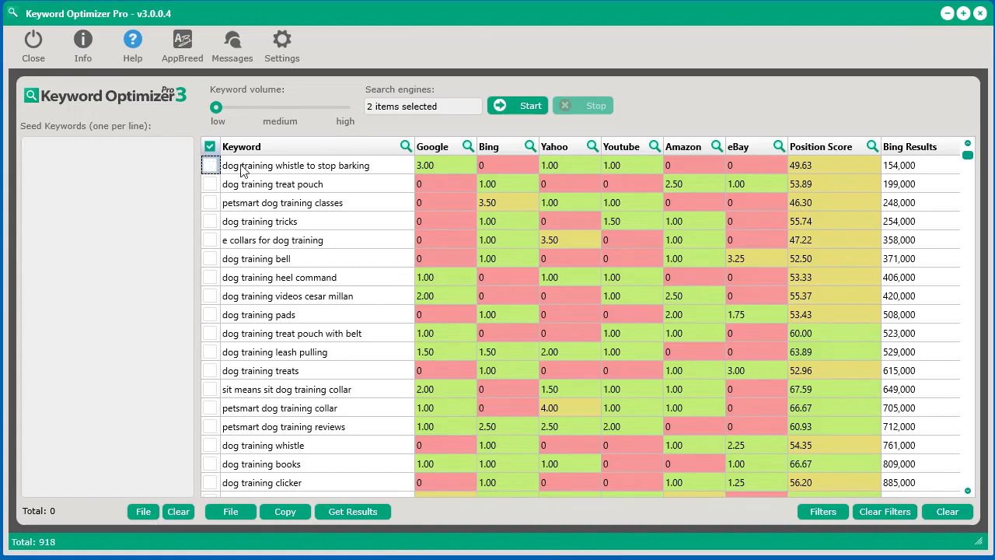
Tick the ten consecutive keywords from "dog training heel command" through "dog training whistle".
{"action": "left_click", "coordinate": [211, 278]}
{"action": "left_click", "coordinate": [210, 296]}
{"action": "left_click", "coordinate": [211, 315]}
{"action": "left_click", "coordinate": [211, 334]}
{"action": "left_click", "coordinate": [211, 352]}
{"action": "left_click", "coordinate": [211, 371]}
{"action": "left_click", "coordinate": [211, 389]}
{"action": "left_click", "coordinate": [211, 408]}
{"action": "left_click", "coordinate": [211, 427]}
{"action": "left_click", "coordinate": [211, 446]}
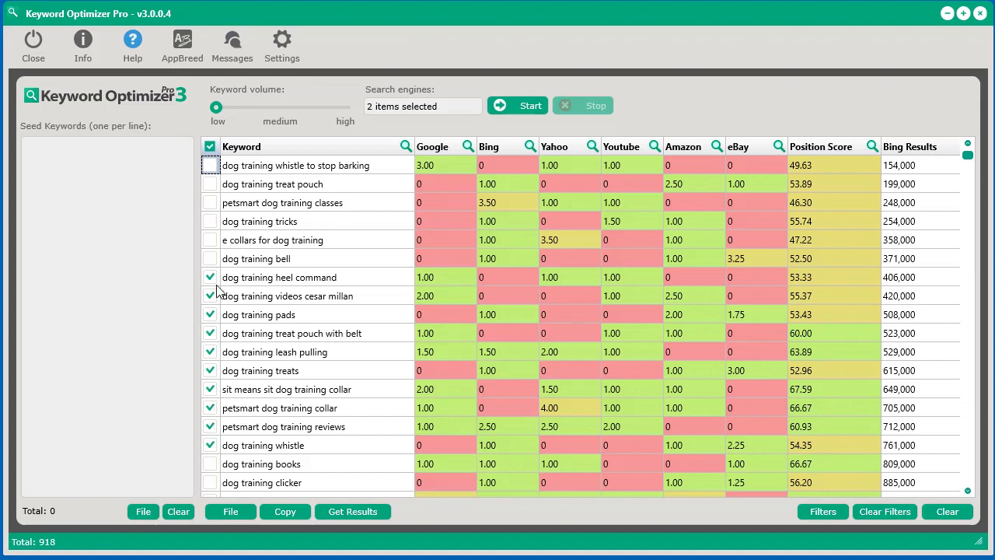
Untick the selected keywords so that only "dog training treat pouch with belt" stays ticked.
{"action": "left_click", "coordinate": [210, 446]}
{"action": "left_click", "coordinate": [211, 427]}
{"action": "left_click", "coordinate": [210, 408]}
{"action": "left_click", "coordinate": [211, 390]}
{"action": "left_click", "coordinate": [211, 371]}
{"action": "left_click", "coordinate": [211, 353]}
{"action": "left_click", "coordinate": [210, 333]}
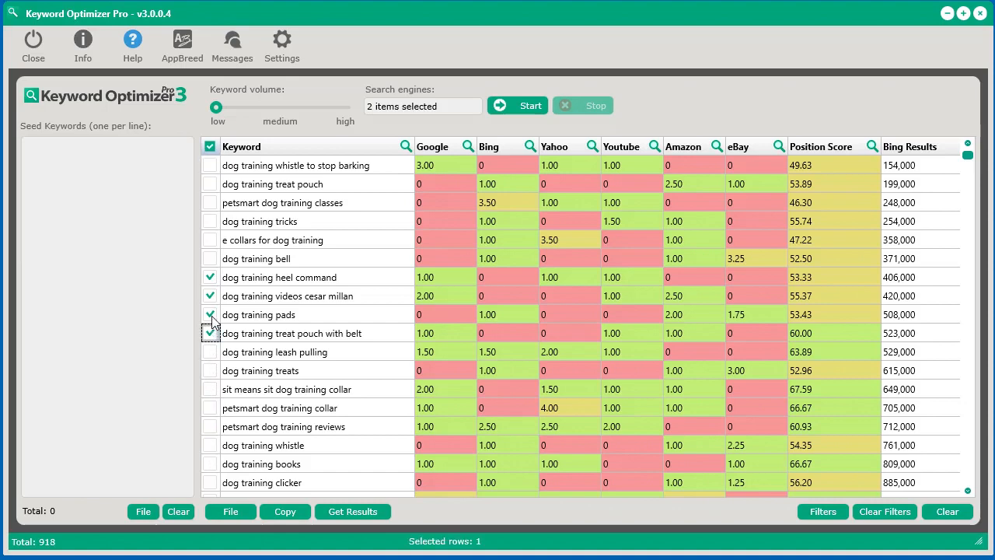
{"action": "left_click", "coordinate": [211, 296]}
{"action": "left_click", "coordinate": [211, 296]}
{"action": "left_click", "coordinate": [211, 315]}
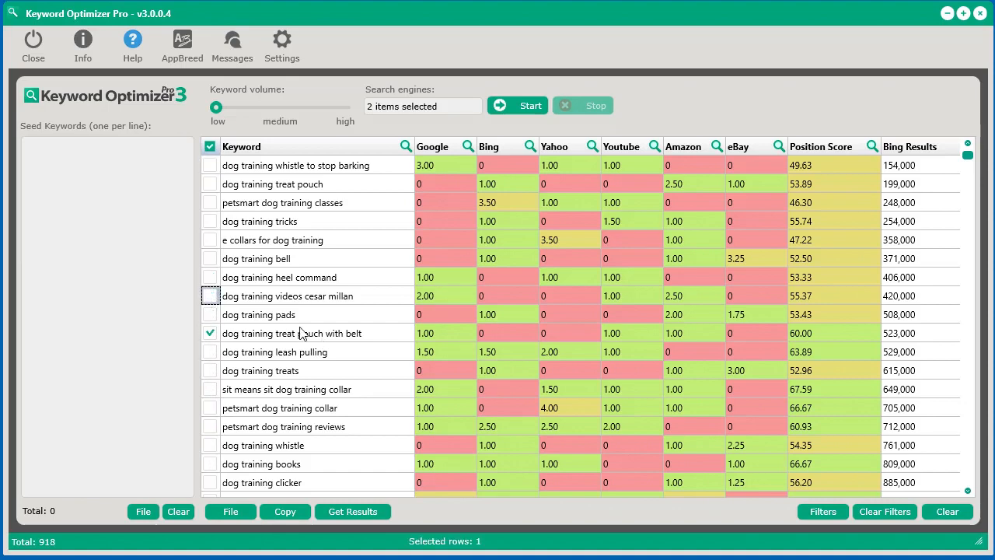
Open Google Trends for "dog training treat pouch with belt" and return to the Keyword Optimizer Pro results table.
{"action": "right_click", "coordinate": [300, 327]}
{"action": "left_click", "coordinate": [386, 406]}
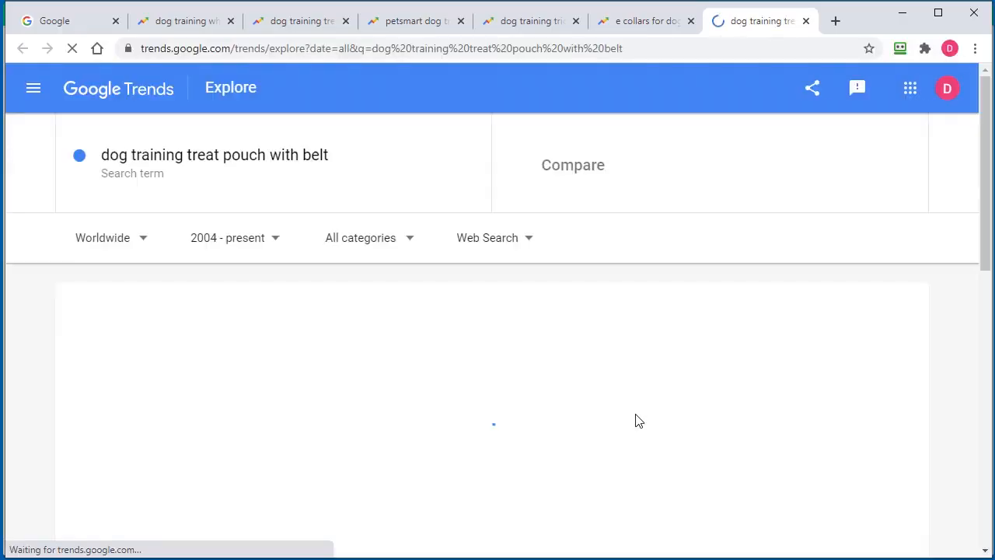
{"action": "left_click", "coordinate": [902, 12]}
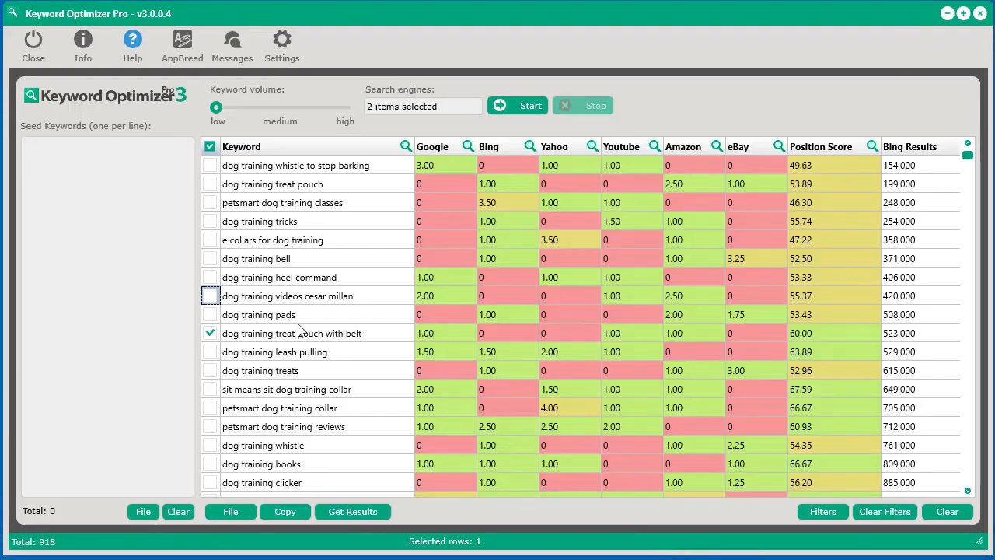
Open the Google Trends page for the keyword "dog training pads".
{"action": "left_click", "coordinate": [211, 315]}
{"action": "right_click", "coordinate": [286, 313]}
{"action": "left_click", "coordinate": [334, 389]}
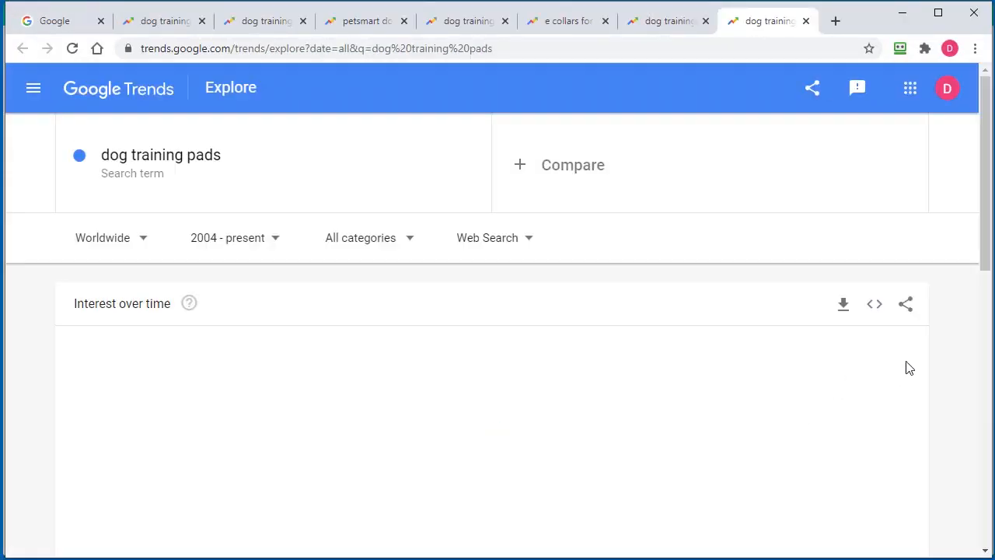
Examine the interest-over-time chart for "dog training pads" and return to the Keyword Optimizer Pro results table.
{"action": "scroll", "coordinate": [946, 401], "scroll_direction": "down", "scroll_amount": 4}
{"action": "scroll", "coordinate": [946, 401], "scroll_direction": "up", "scroll_amount": 3}
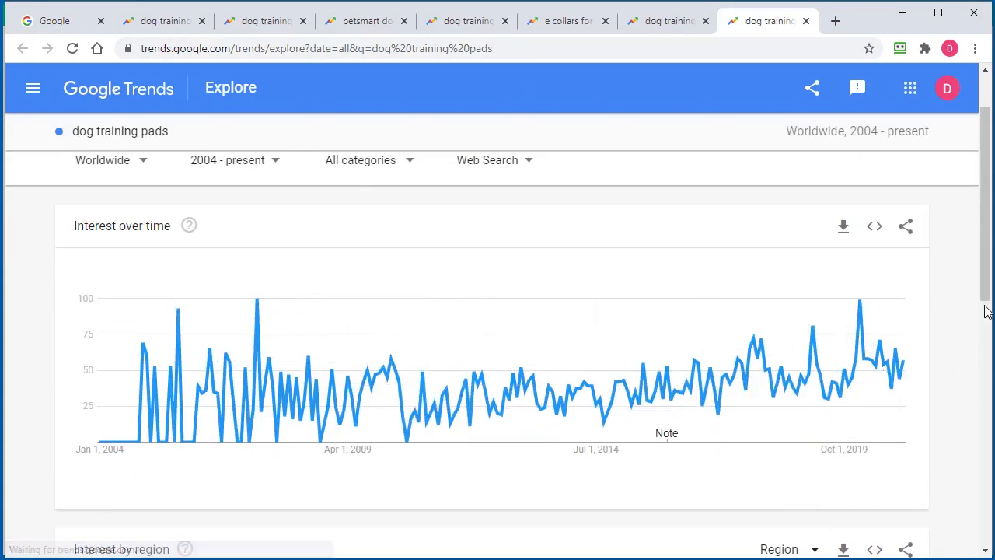
{"action": "scroll", "coordinate": [958, 407], "scroll_direction": "up", "scroll_amount": 1}
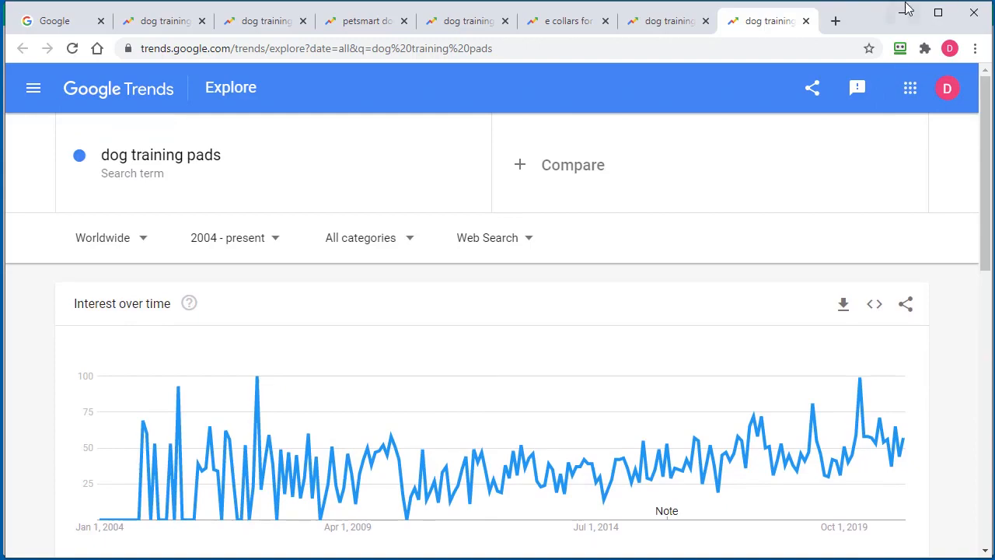
{"action": "left_click", "coordinate": [903, 17]}
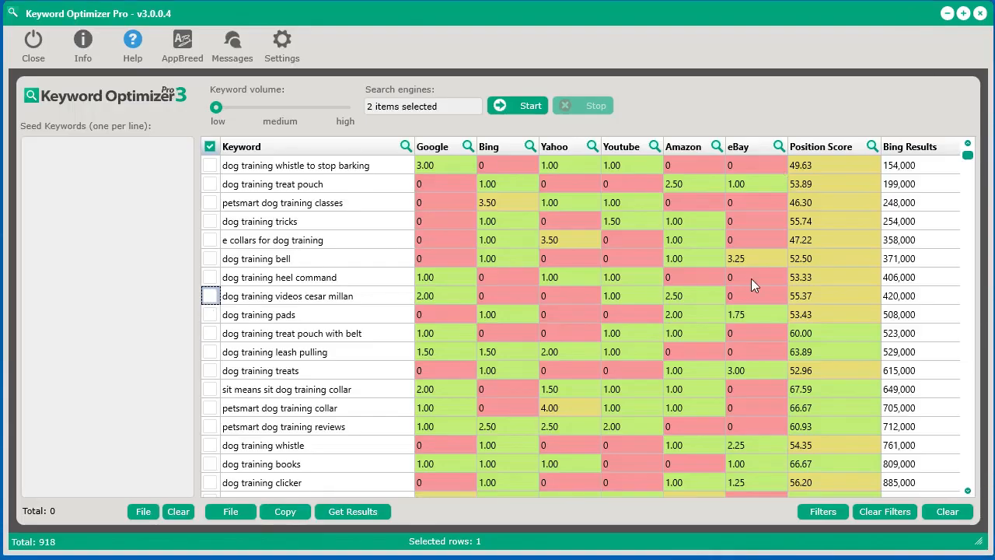
Sort the results by Position Score, highest first, and tick the five keywords from "dog training collar with remote" through "sit means sit dog training collar".
{"action": "left_click", "coordinate": [839, 146]}
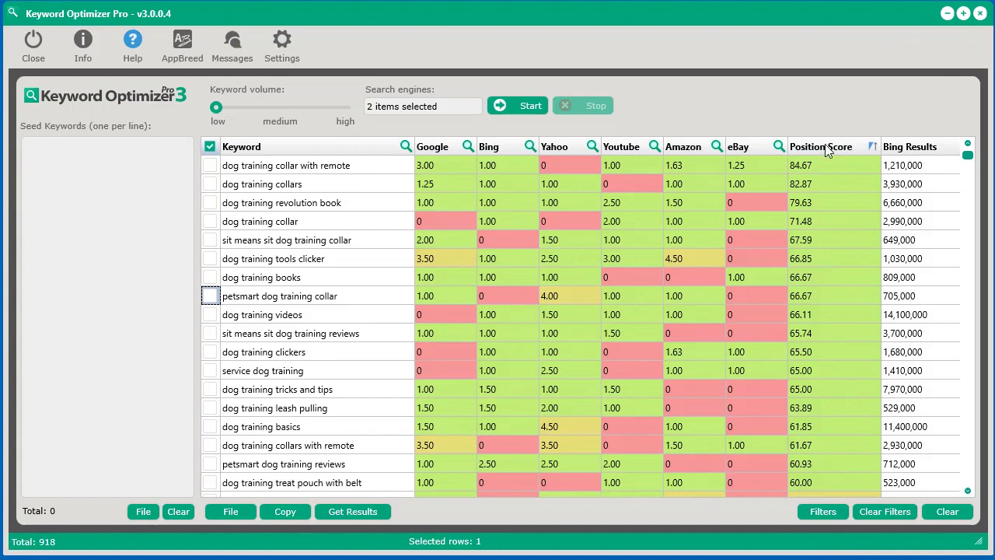
{"action": "left_click", "coordinate": [210, 165]}
{"action": "left_click", "coordinate": [210, 183]}
{"action": "left_click", "coordinate": [210, 202]}
{"action": "left_click", "coordinate": [210, 221]}
Open Google Trends for the five ticked keywords, compare their charts back to "dog training collar with remote", and return to Keyword Optimizer Pro.
{"action": "right_click", "coordinate": [354, 235]}
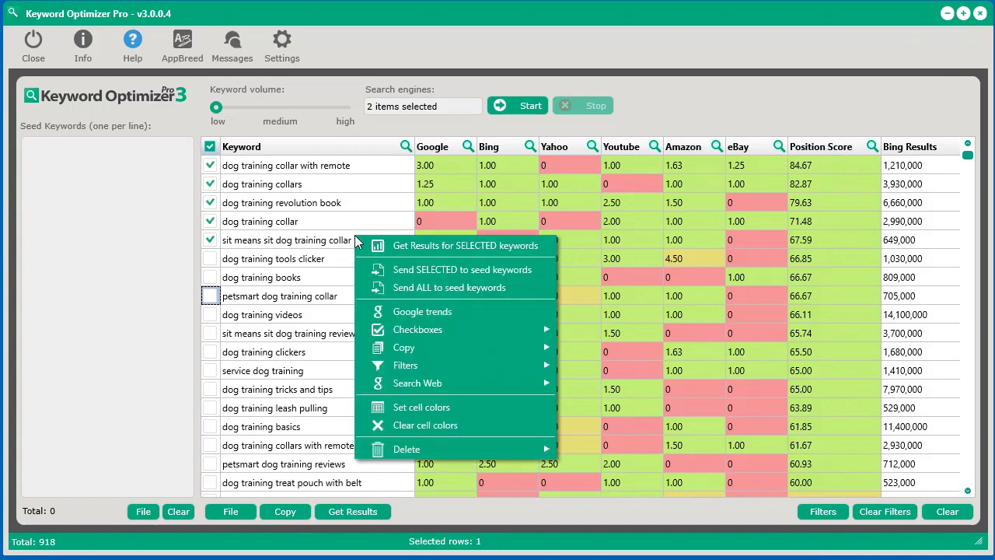
{"action": "left_click", "coordinate": [429, 311]}
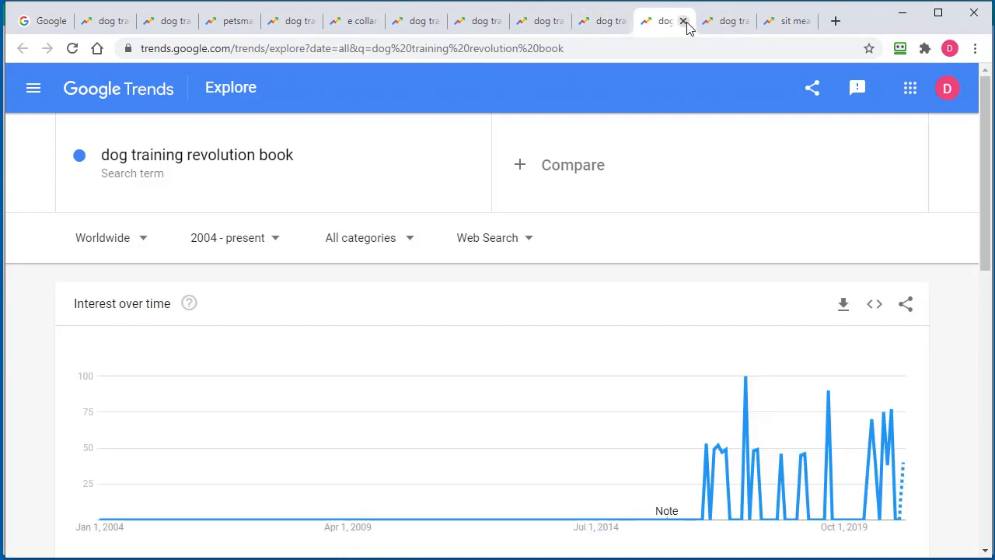
{"action": "left_click", "coordinate": [719, 27]}
{"action": "left_click", "coordinate": [665, 30]}
{"action": "left_click", "coordinate": [610, 27]}
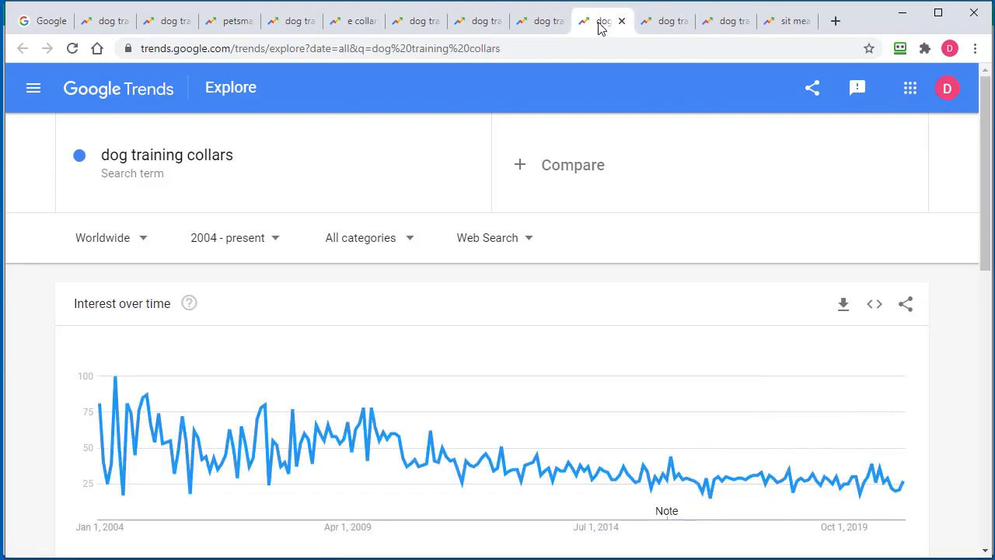
{"action": "left_click", "coordinate": [543, 27]}
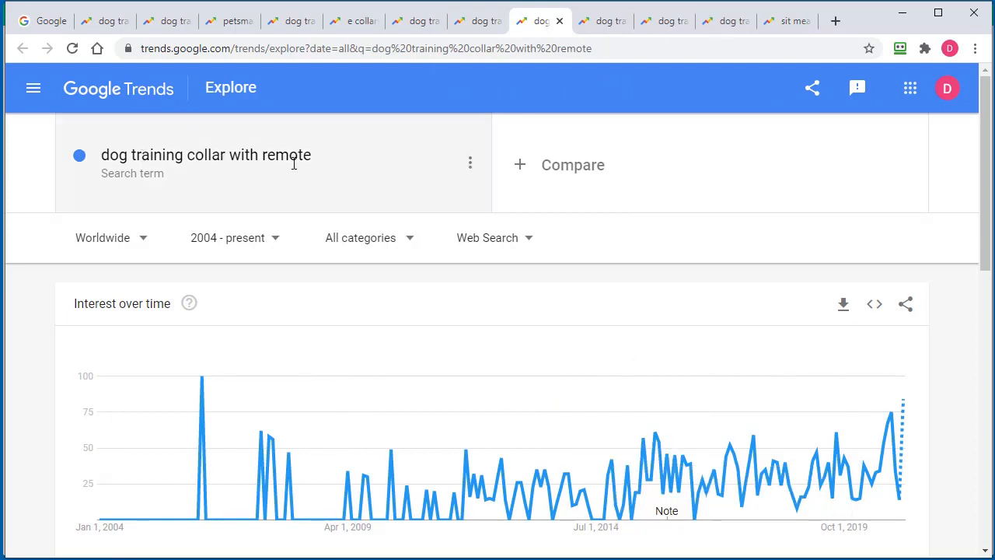
{"action": "left_click", "coordinate": [902, 14]}
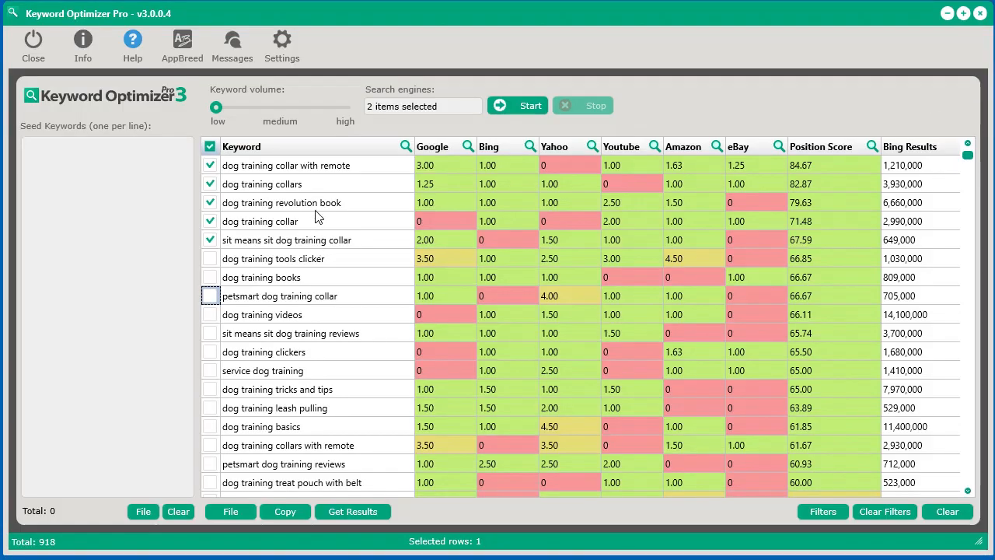
Untick all five ticked keywords and select the "dog training revolution book" keyword cell.
{"action": "left_click", "coordinate": [327, 169]}
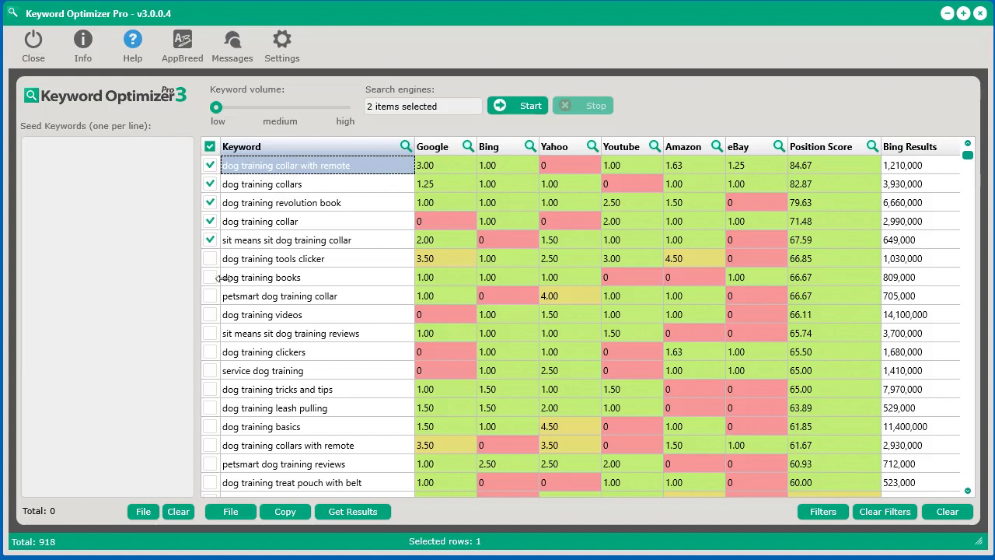
{"action": "left_click", "coordinate": [210, 240]}
{"action": "left_click", "coordinate": [210, 221]}
{"action": "left_click", "coordinate": [209, 202]}
{"action": "left_click", "coordinate": [310, 203]}
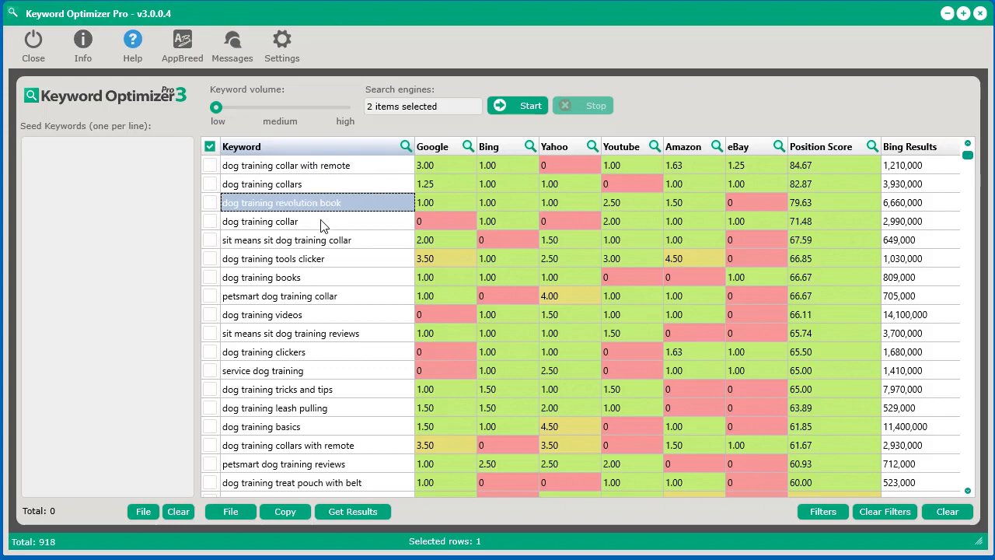